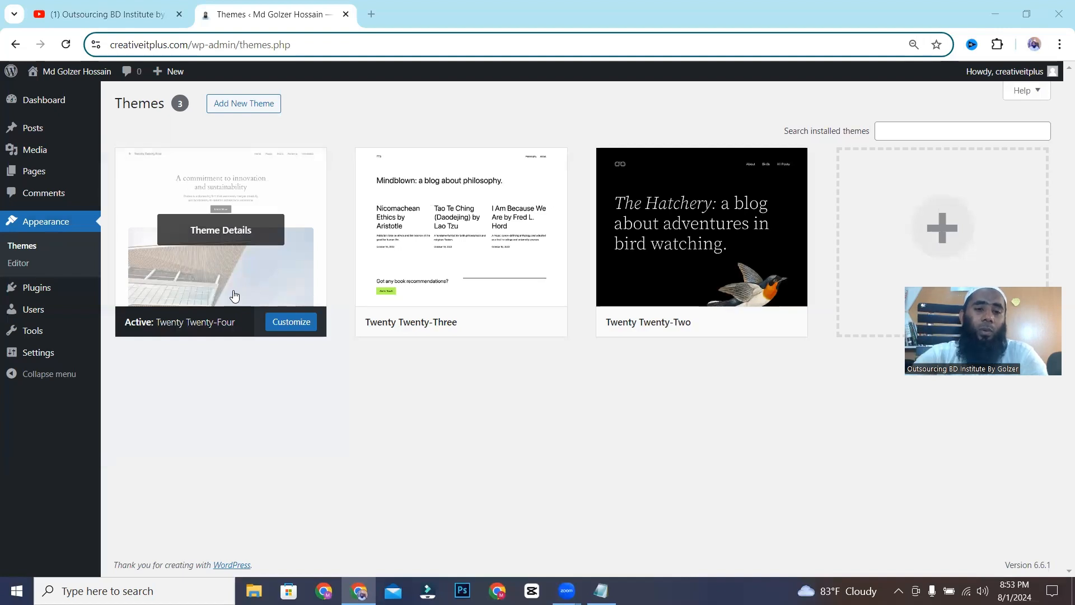
# Open the Prothom Alo news site through a web search and outsourcingbd.net, each in its own new tab
pyautogui.click(369, 16)
pyautogui.write('pro')
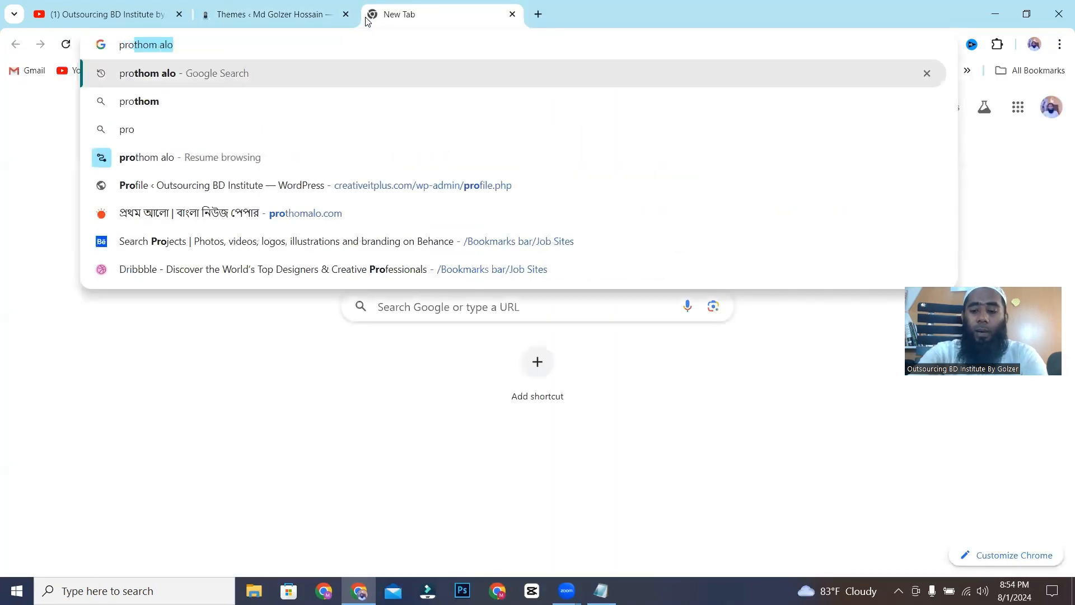
pyautogui.press('Return')
pyautogui.click(183, 225)
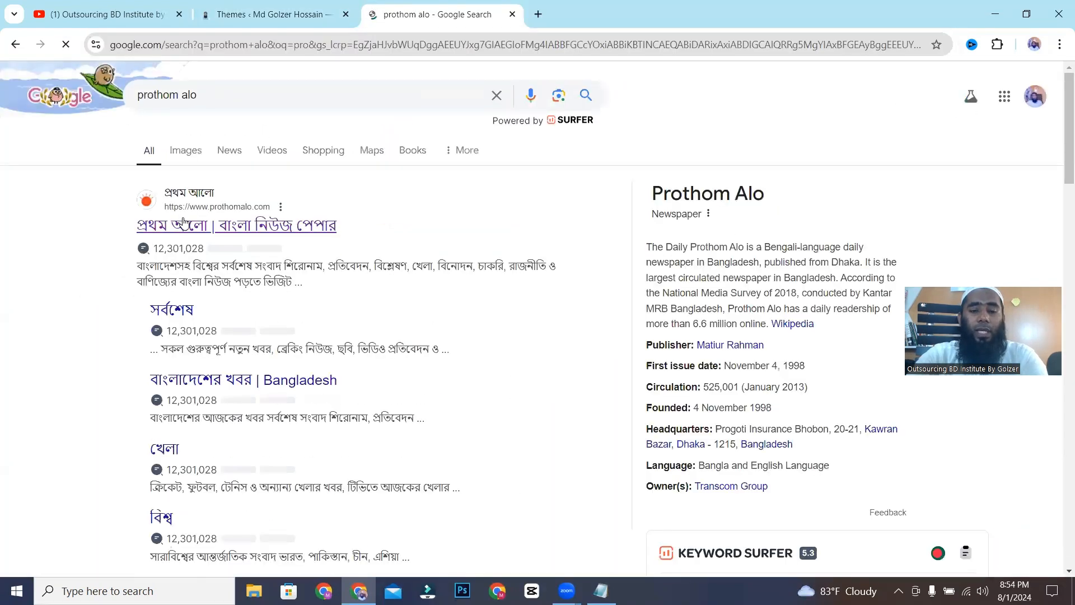
pyautogui.click(538, 14)
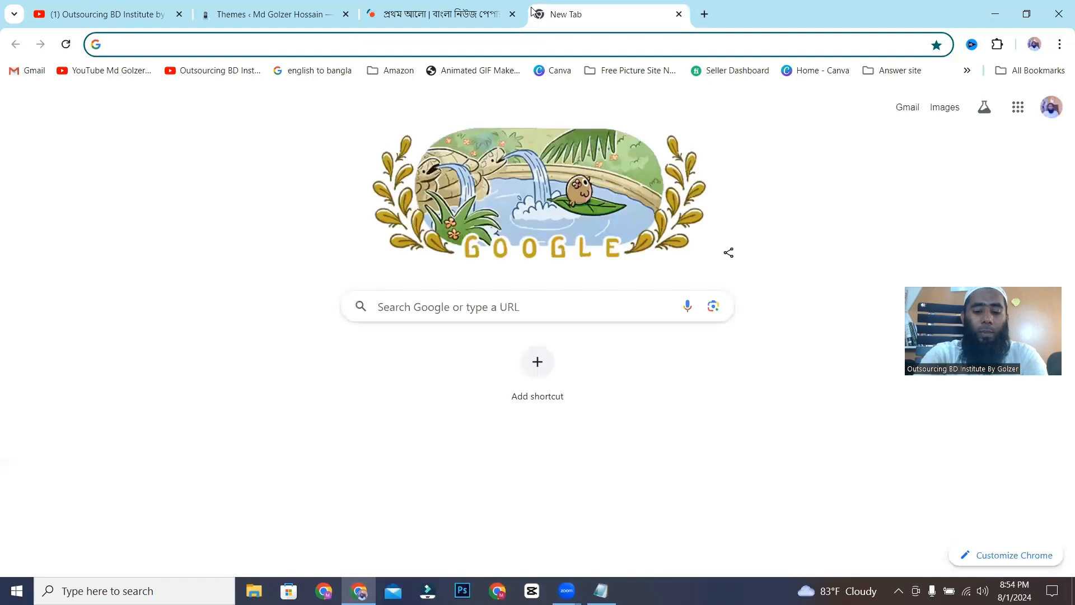
pyautogui.write('out')
pyautogui.press('Return')
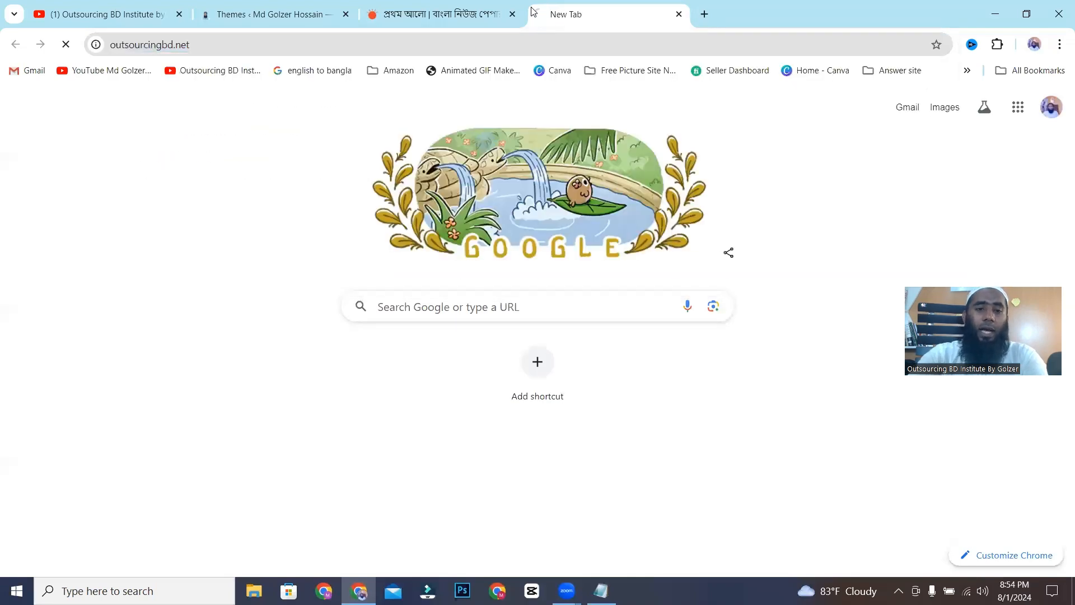
# Open the shopping sites daraz.com.bd and bdshop.com, each in its own new tab
pyautogui.click(700, 16)
pyautogui.write('dara')
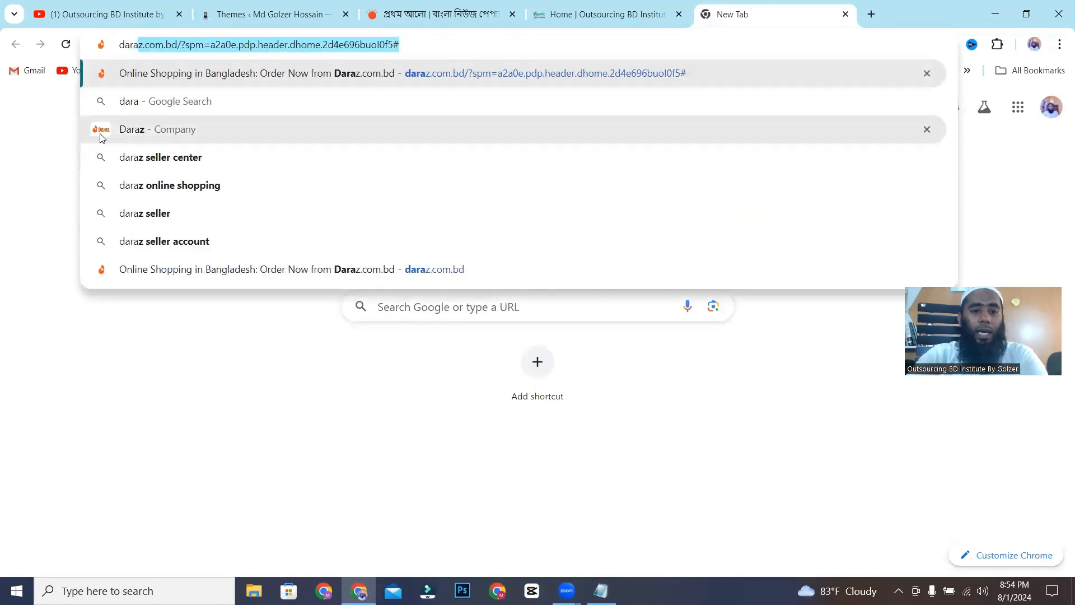
pyautogui.click(130, 271)
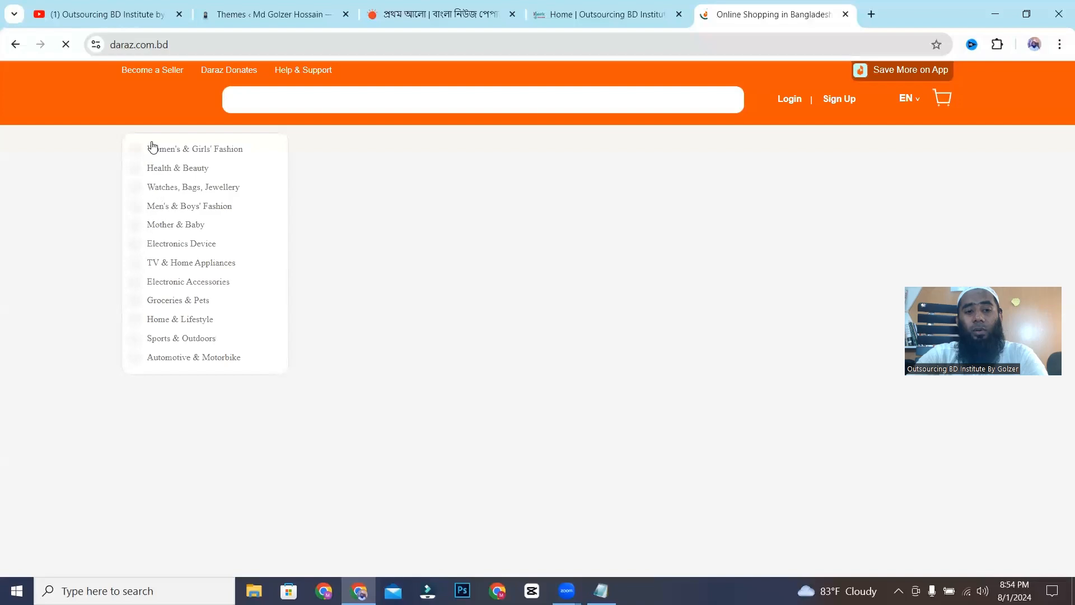
pyautogui.click(877, 15)
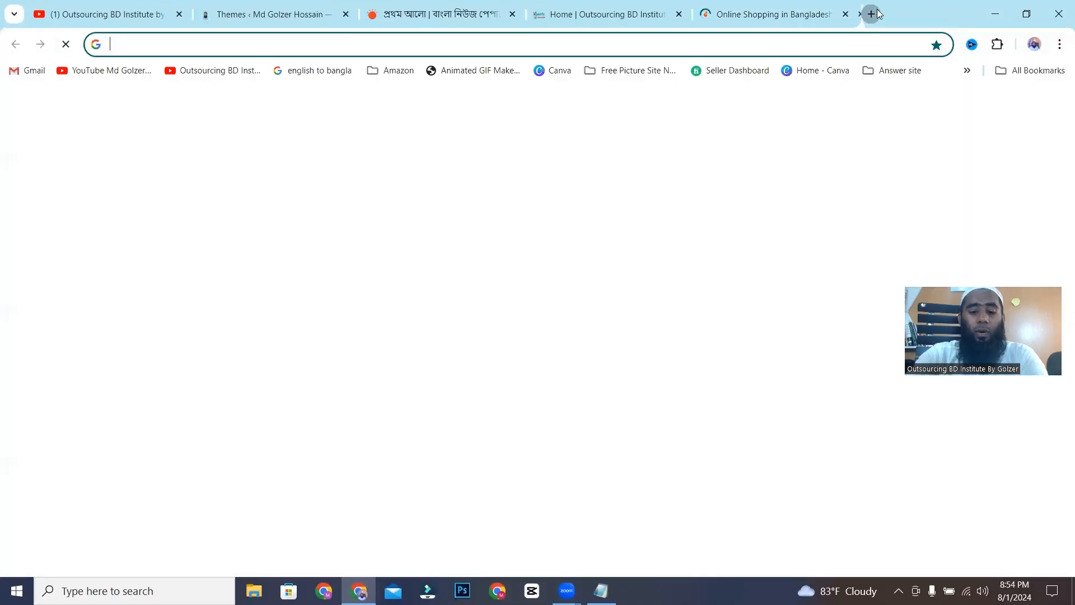
pyautogui.write('bd')
pyautogui.press('Return')
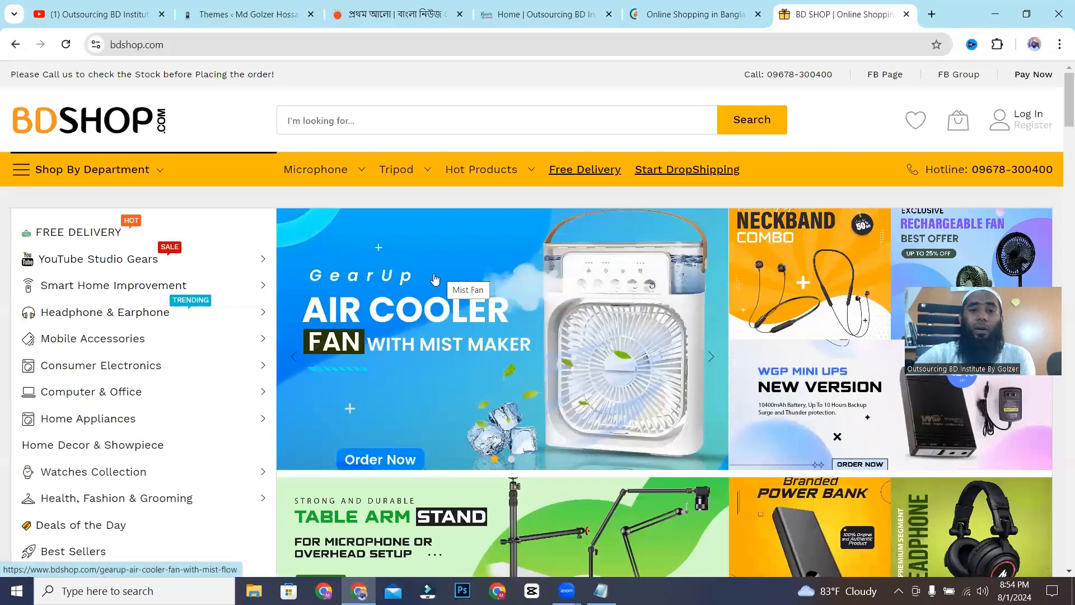
# Reveal and highlight the full web address of the BD Shop site
pyautogui.click(179, 50)
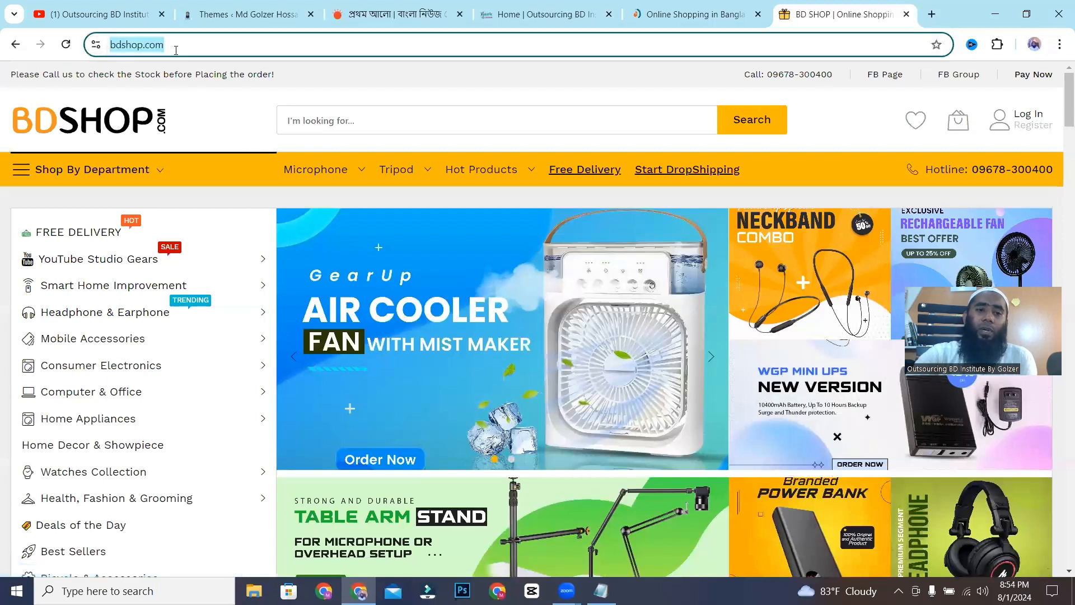
pyautogui.moveTo(251, 40); pyautogui.dragTo(108, 62)
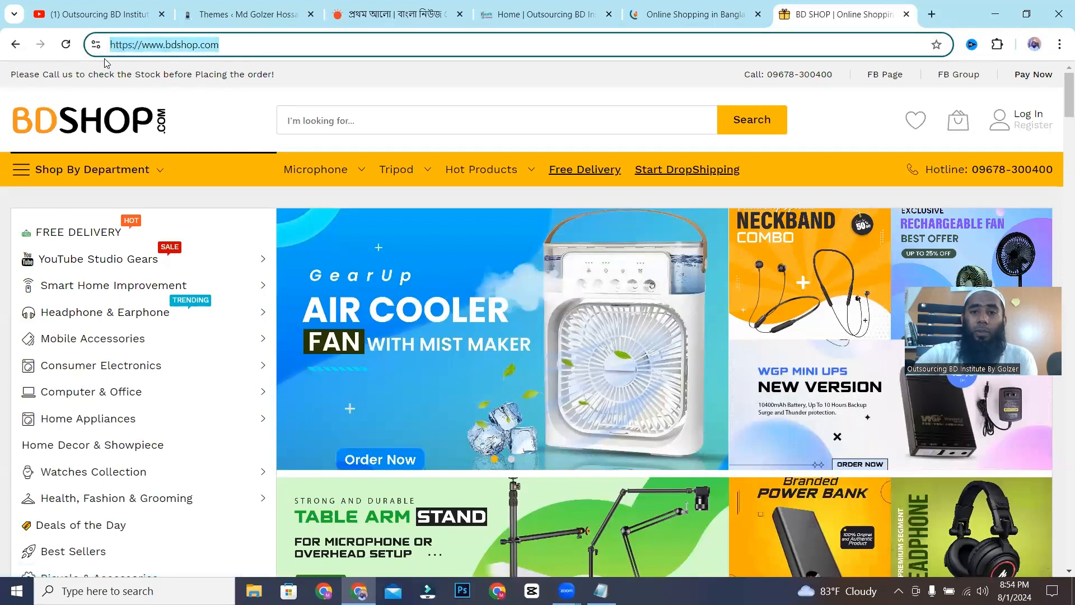
pyautogui.click(137, 49)
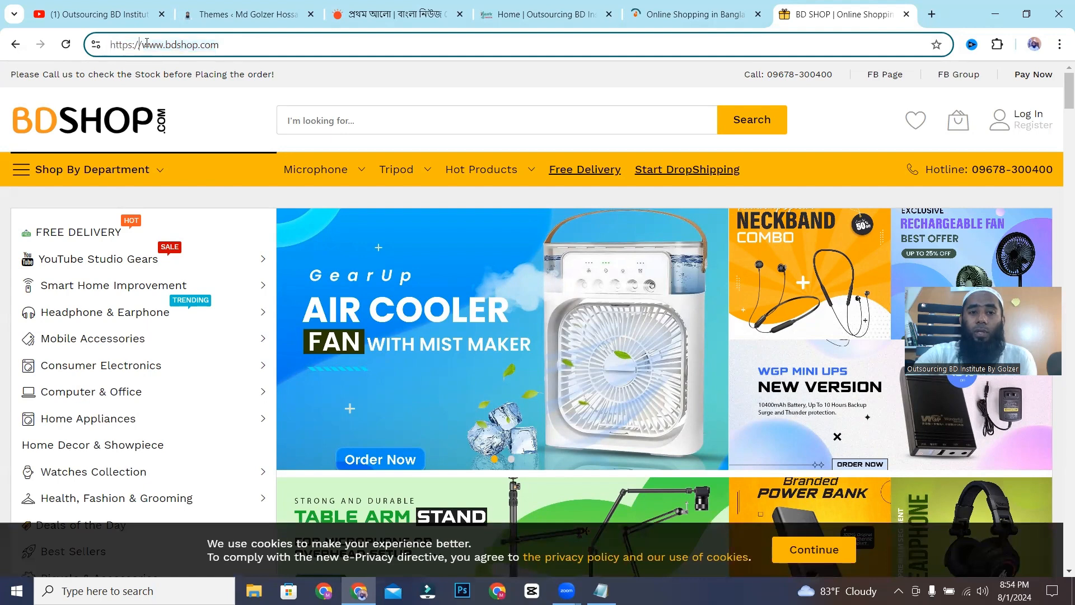
# Compare the Prothom Alo, Outsourcing BD Institute, Daraz and BD Shop home pages, dismissing the Google sign-in prompt on Prothom Alo
pyautogui.click(383, 18)
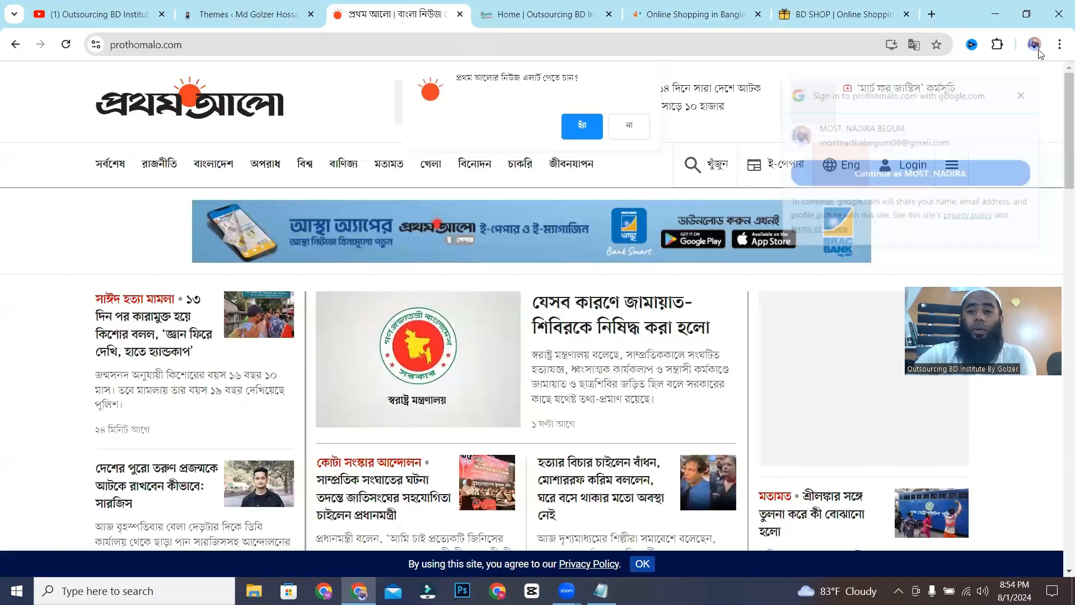
pyautogui.click(1025, 90)
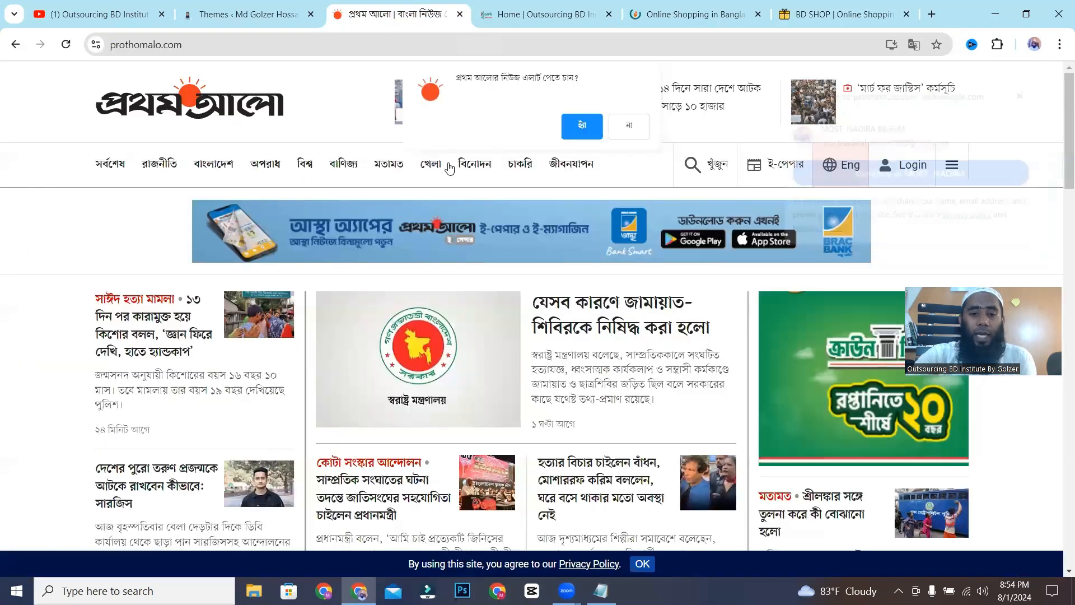
pyautogui.click(506, 14)
pyautogui.click(672, 14)
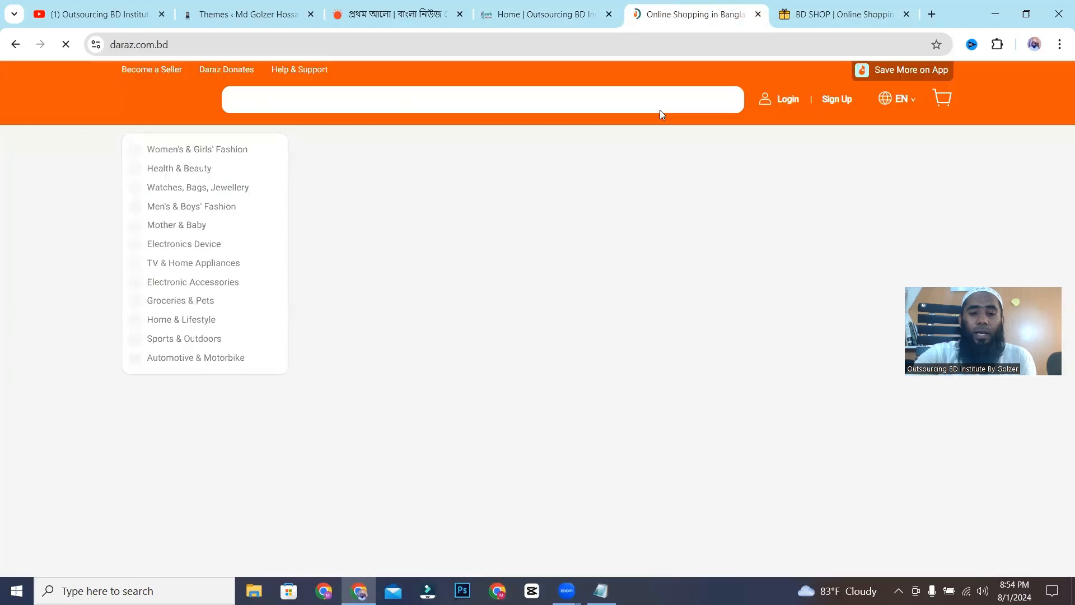
pyautogui.click(843, 14)
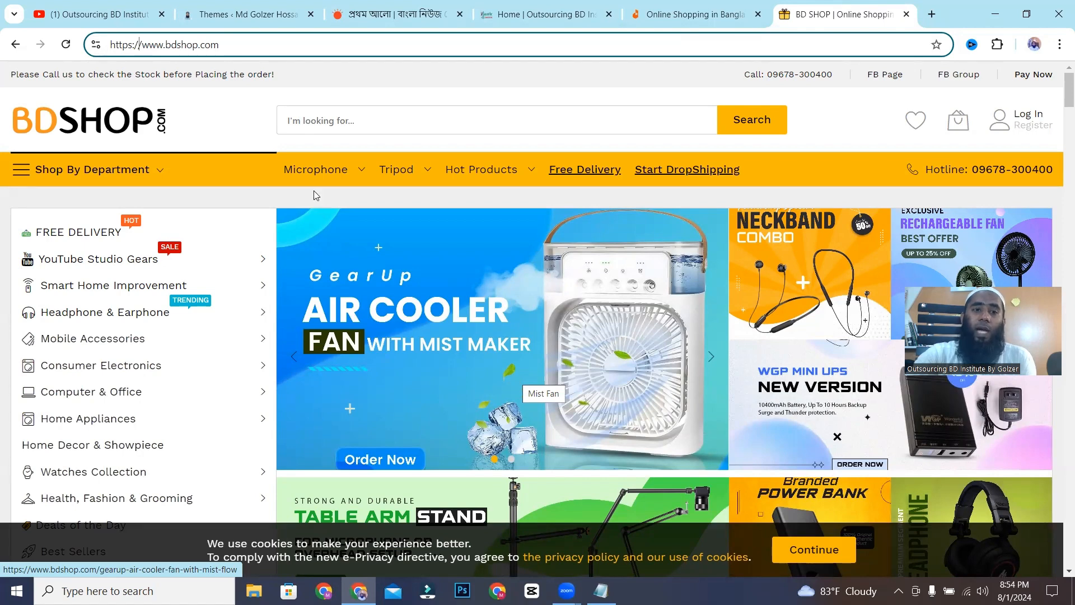
# Return to the WordPress Themes page, start adding a new theme and examine the designs in the popular themes list
pyautogui.click(248, 16)
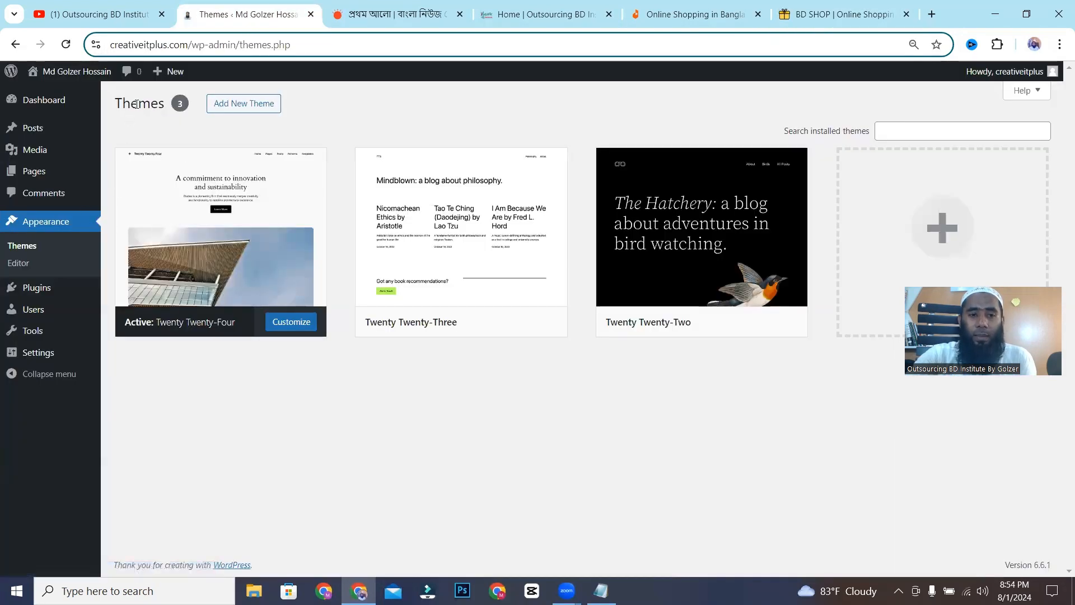
pyautogui.click(255, 109)
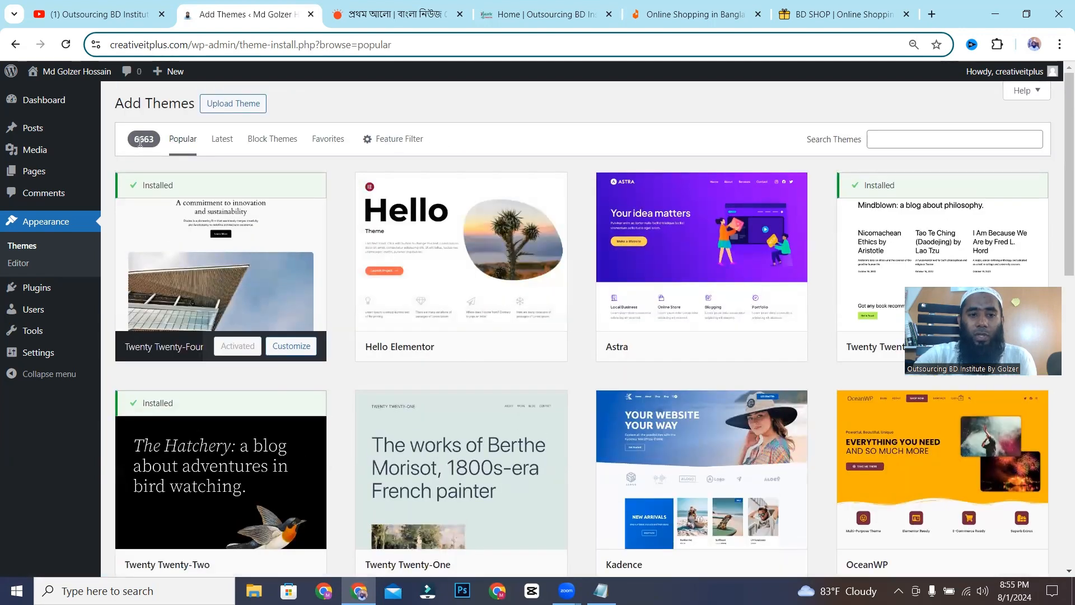
pyautogui.scroll(-3, 442, 281)
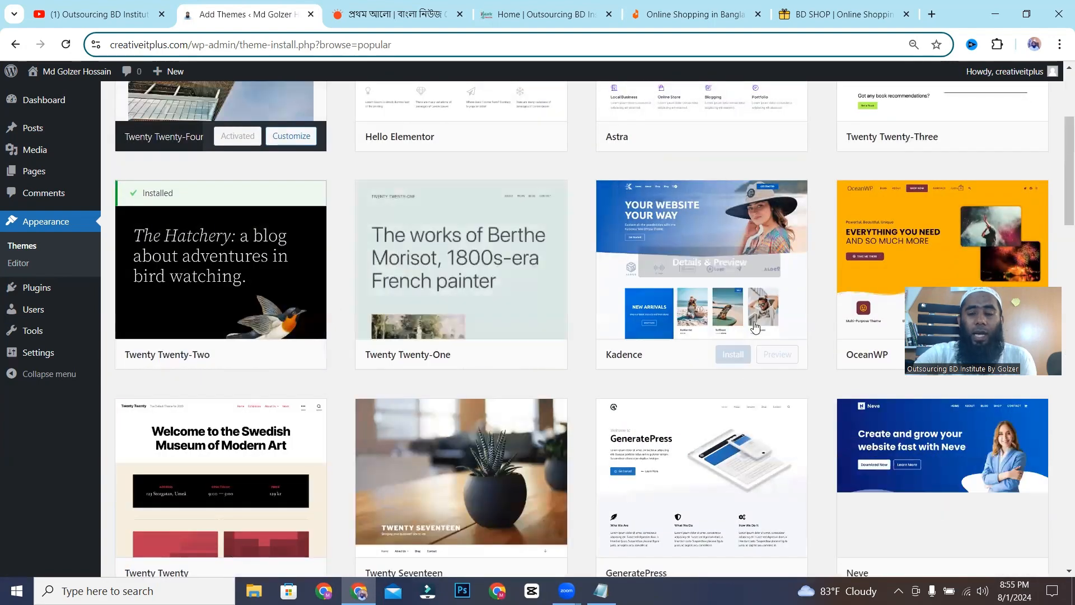
pyautogui.scroll(-5, 754, 327)
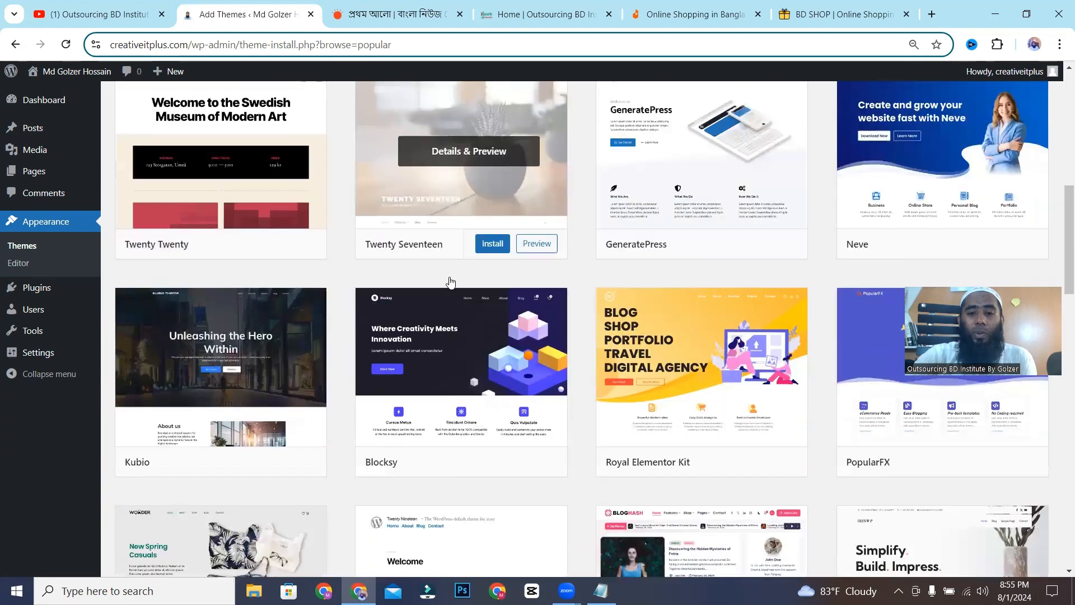
pyautogui.scroll(-5, 451, 281)
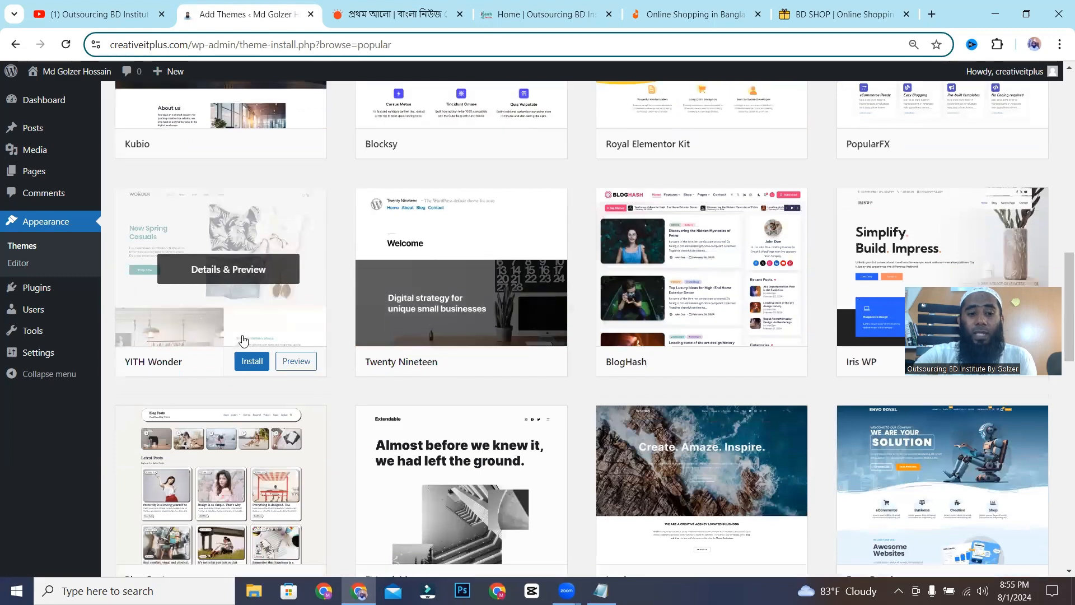
pyautogui.scroll(-1, 243, 340)
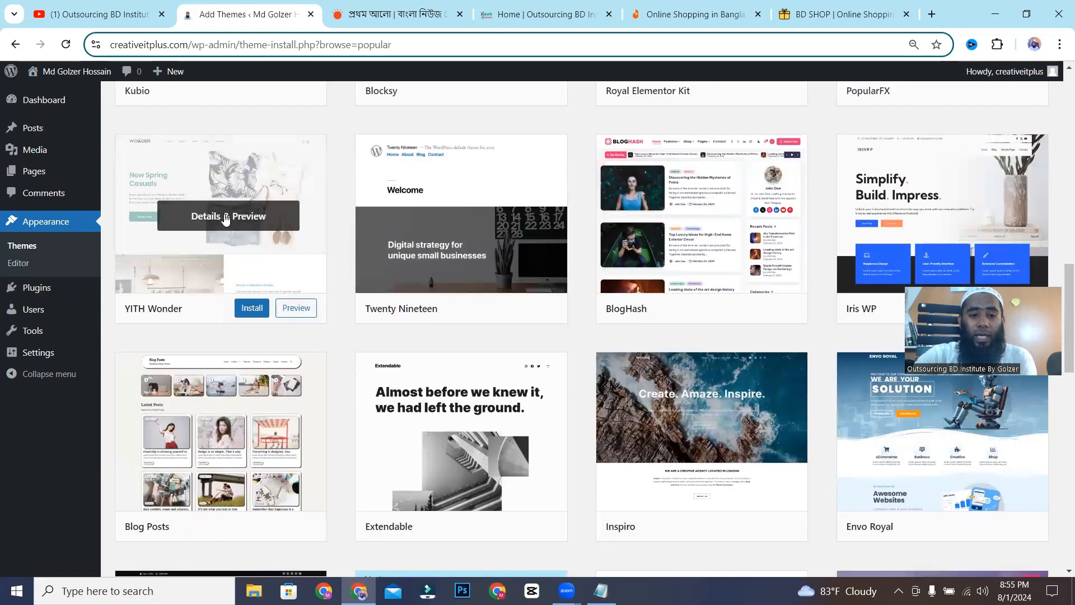
pyautogui.scroll(-3, 225, 218)
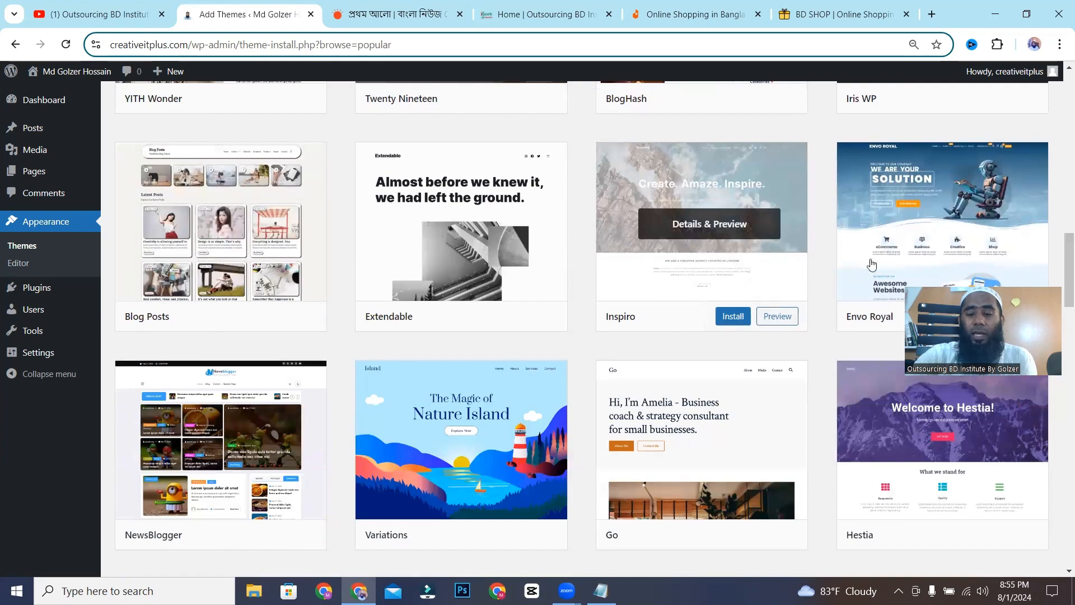
pyautogui.scroll(4, 890, 254)
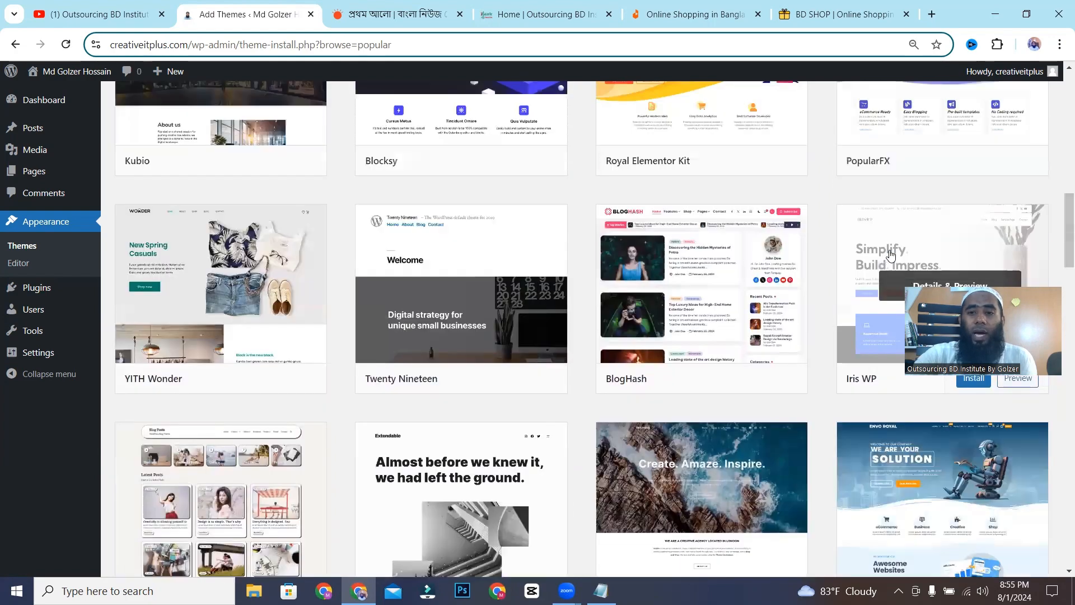
pyautogui.scroll(12, 890, 255)
pyautogui.scroll(-4, 847, 247)
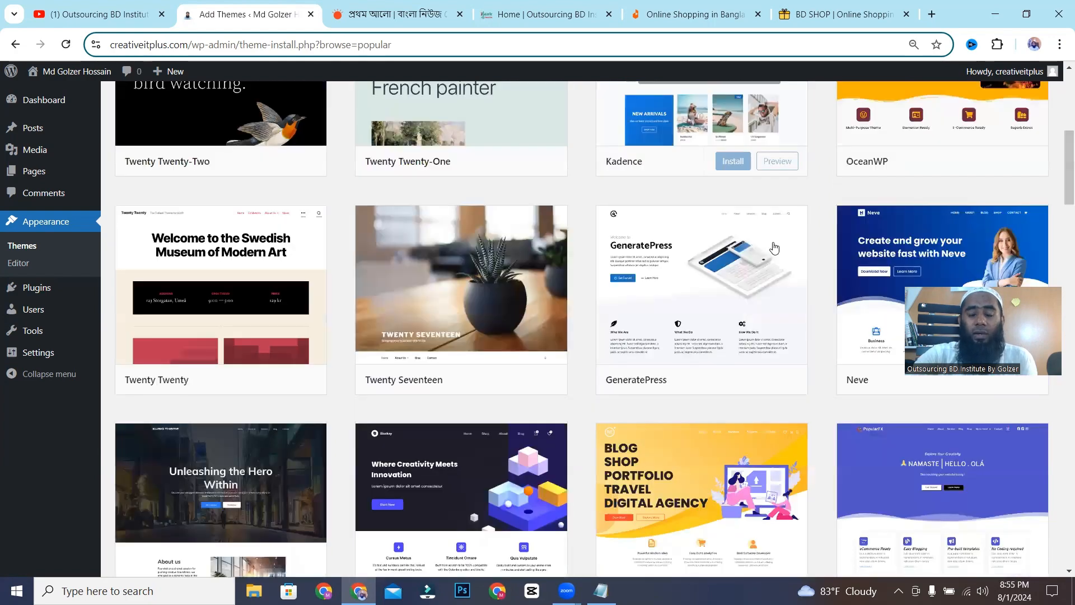
pyautogui.scroll(-10, 781, 237)
pyautogui.scroll(-3, 748, 260)
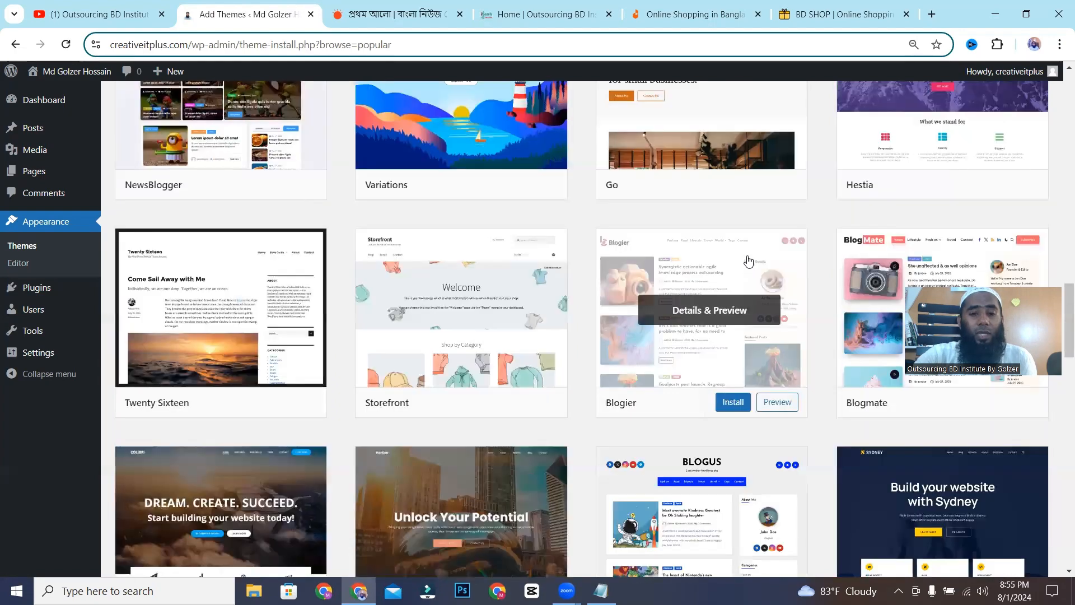
pyautogui.scroll(-9, 753, 264)
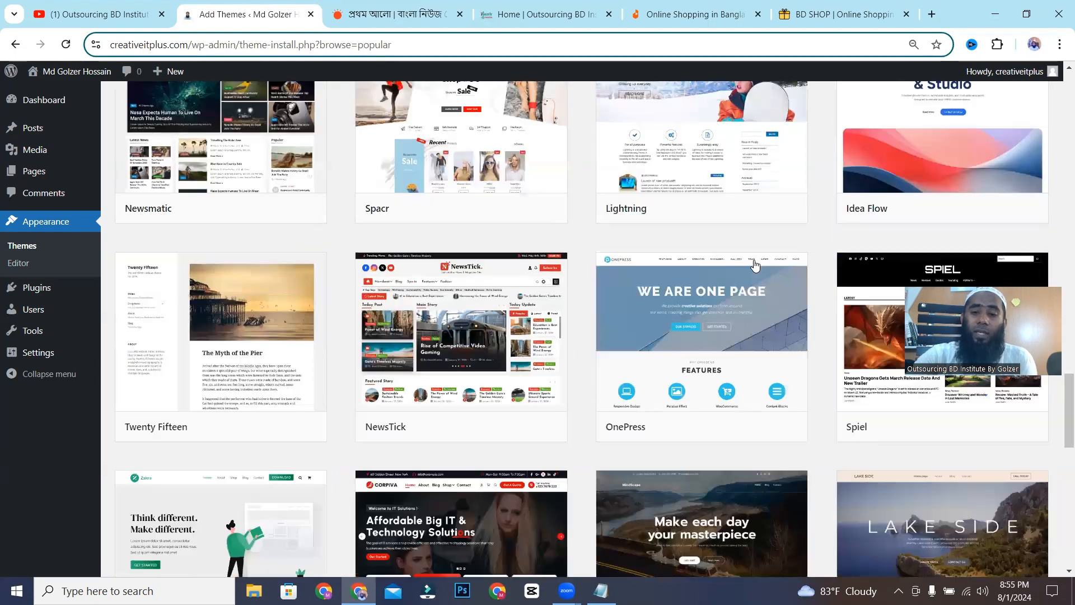
pyautogui.scroll(-3, 754, 264)
pyautogui.scroll(-2, 752, 263)
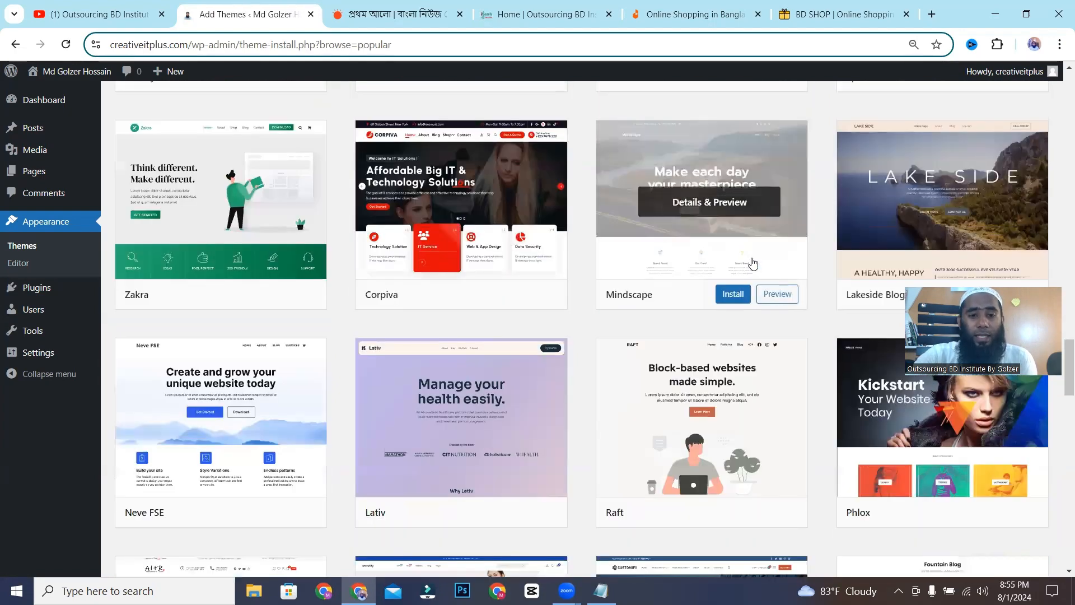
pyautogui.scroll(10, 754, 264)
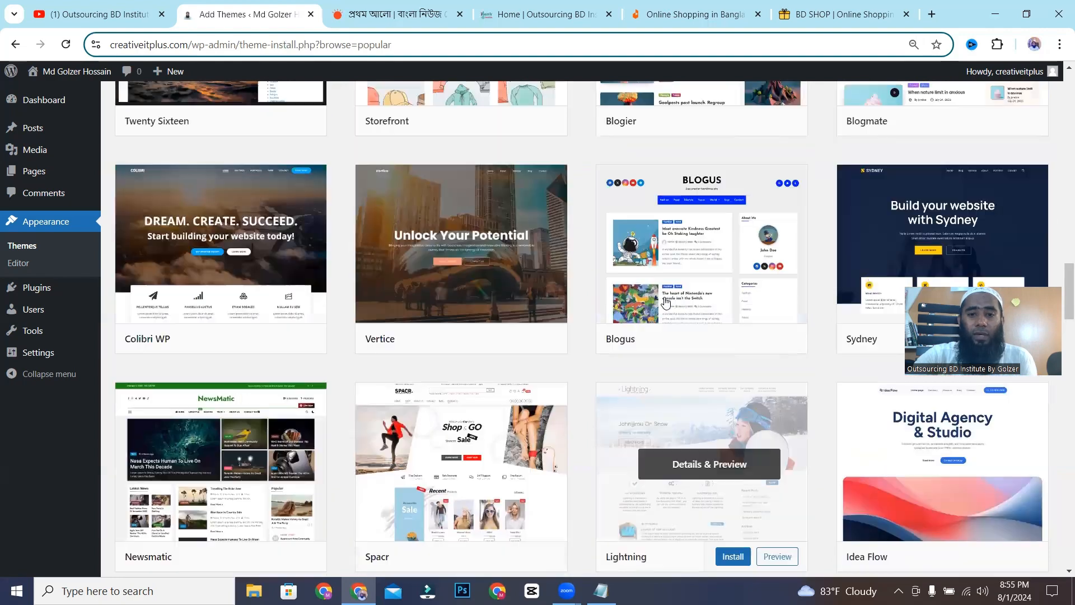
pyautogui.scroll(5, 665, 302)
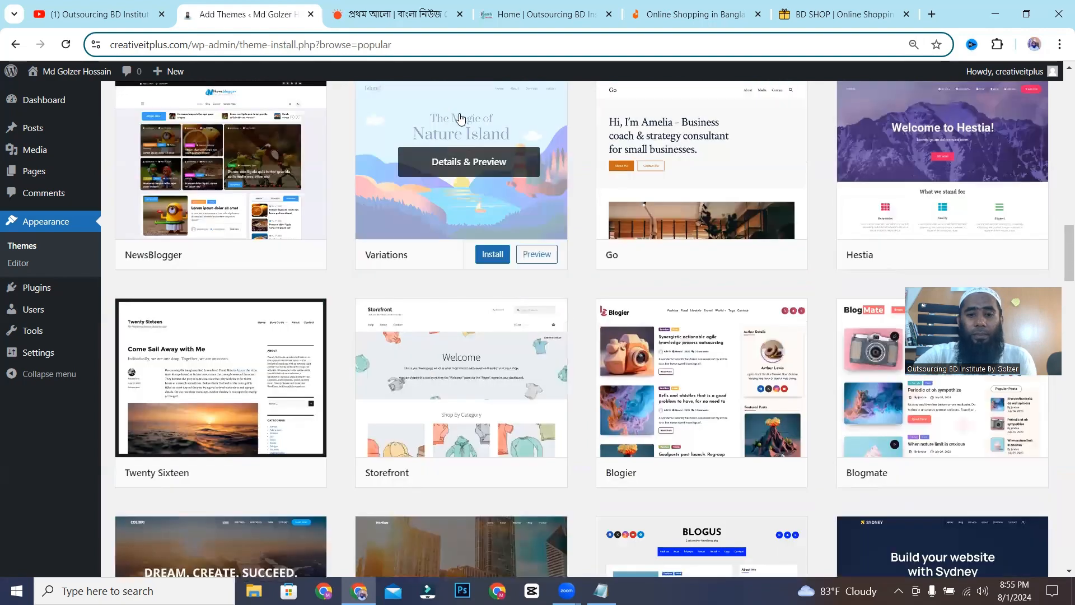
pyautogui.scroll(2, 469, 193)
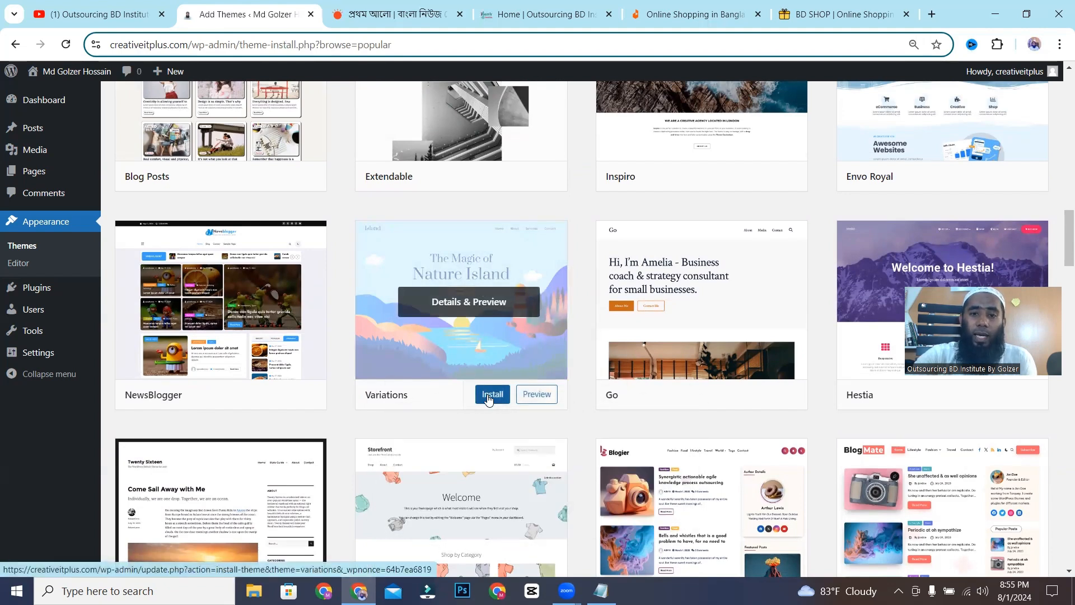
# Close the Prothom Alo, Outsourcing BD Institute, Daraz and BD Shop tabs
pyautogui.click(461, 15)
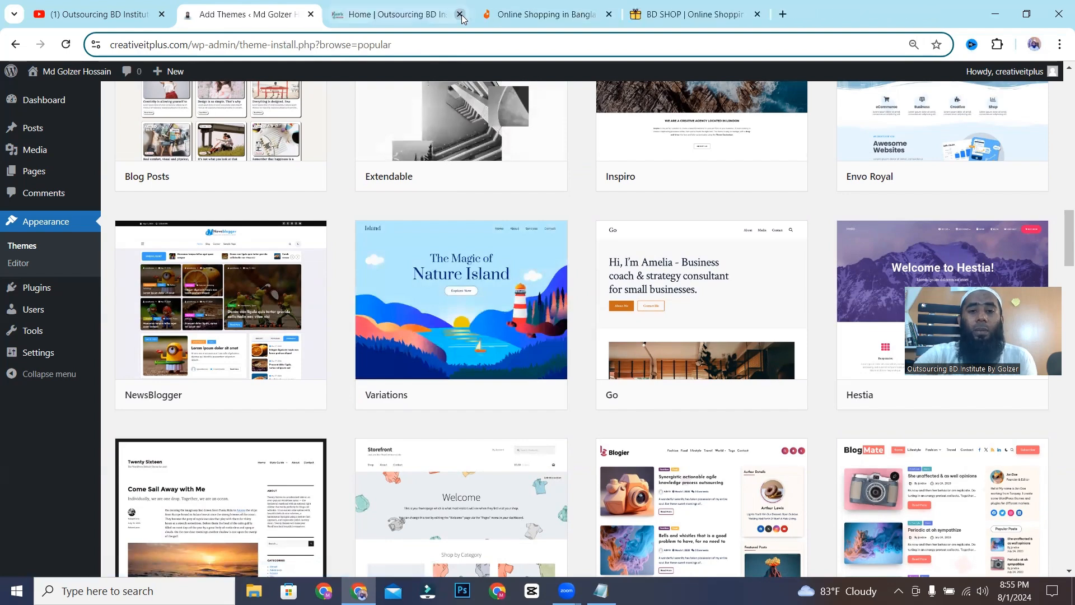
pyautogui.click(460, 15)
pyautogui.click(461, 15)
pyautogui.click(460, 15)
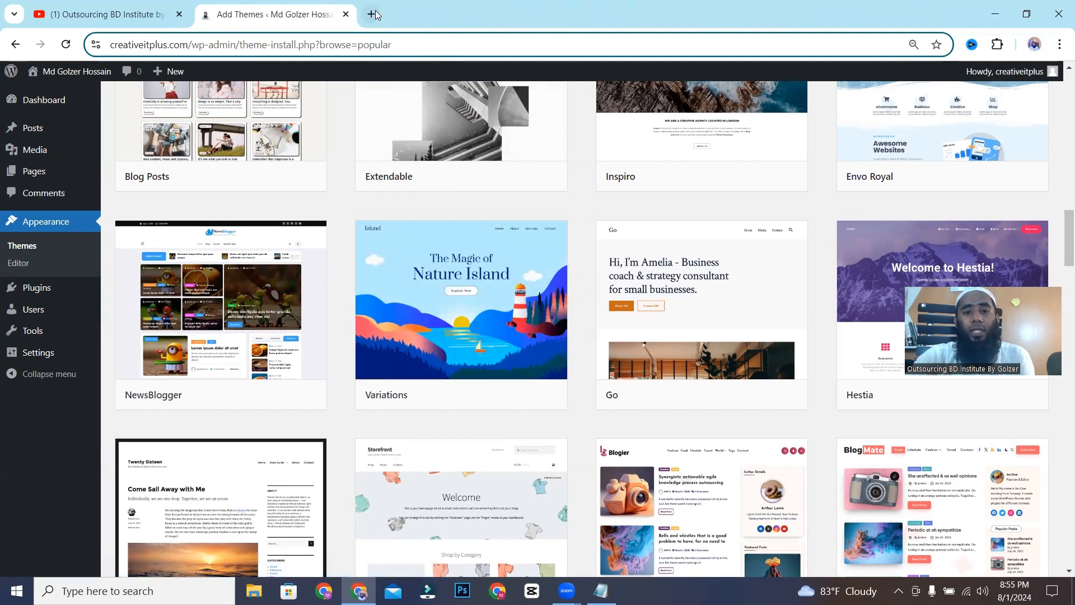
# View the creativeitplus.com home page in a new tab to check its current design, and return to the Add Themes page
pyautogui.click(372, 14)
pyautogui.write('cre')
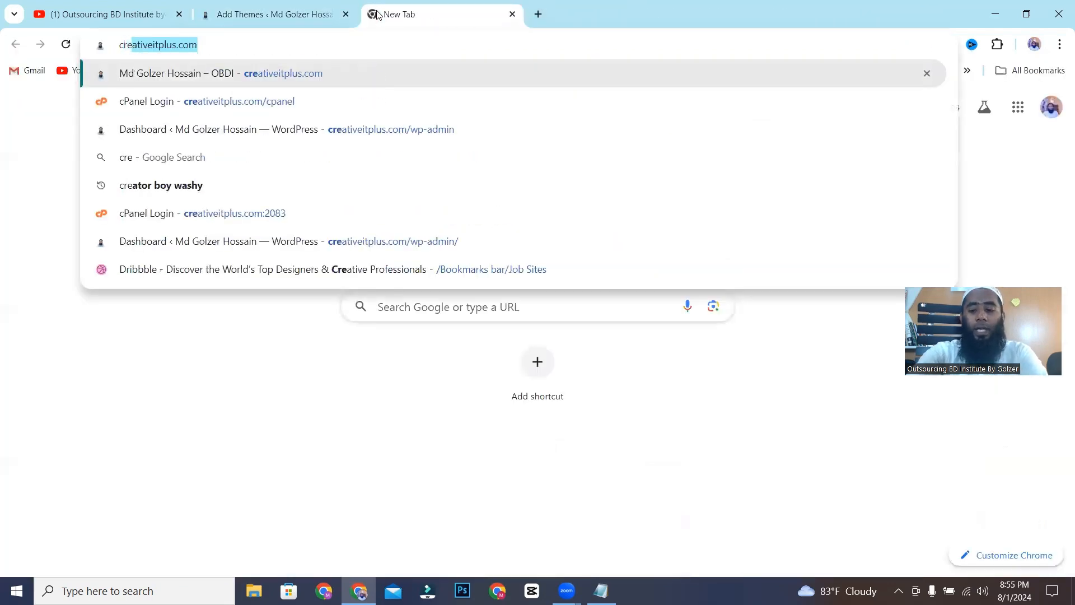
pyautogui.press('Return')
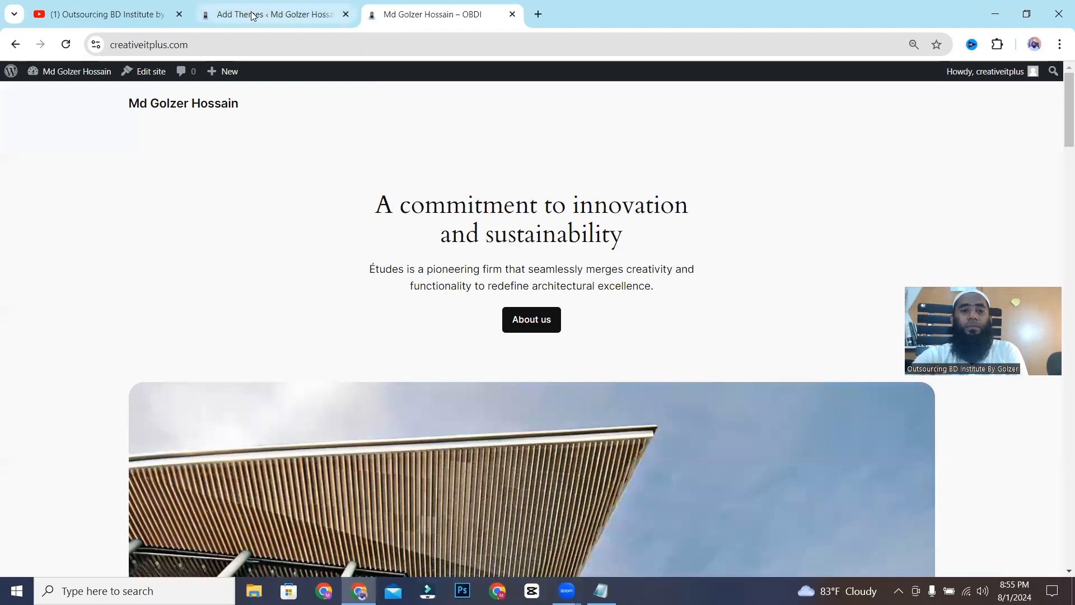
pyautogui.click(251, 15)
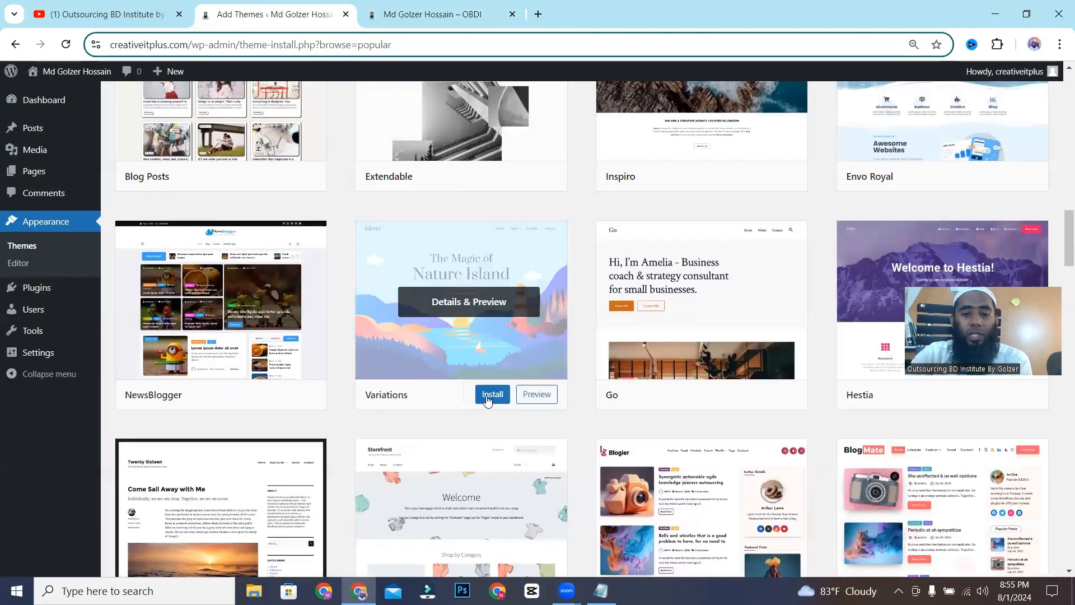
# Install the Variations theme from the popular themes list and activate it on the site
pyautogui.click(491, 398)
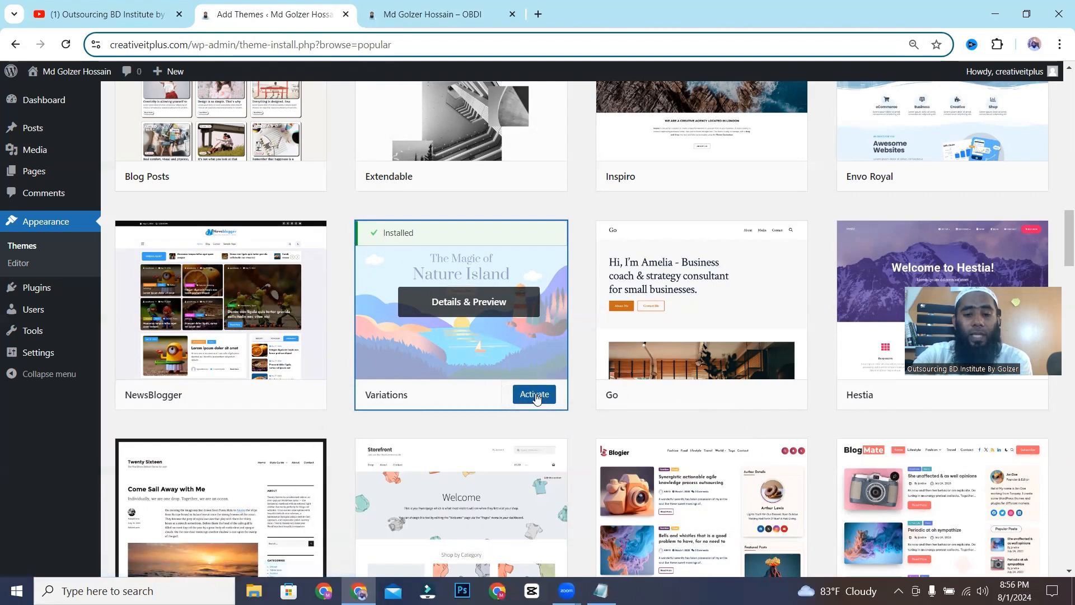
pyautogui.click(535, 395)
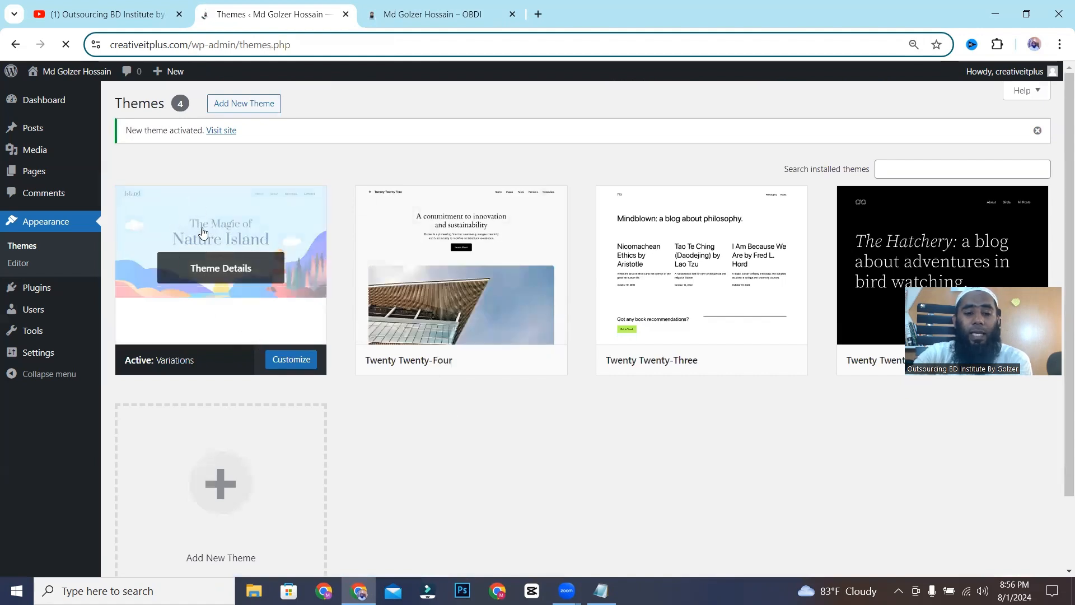
# Compare the creativeitplus.com home page with the Variations design on the Themes page, and reload the home page
pyautogui.click(495, 14)
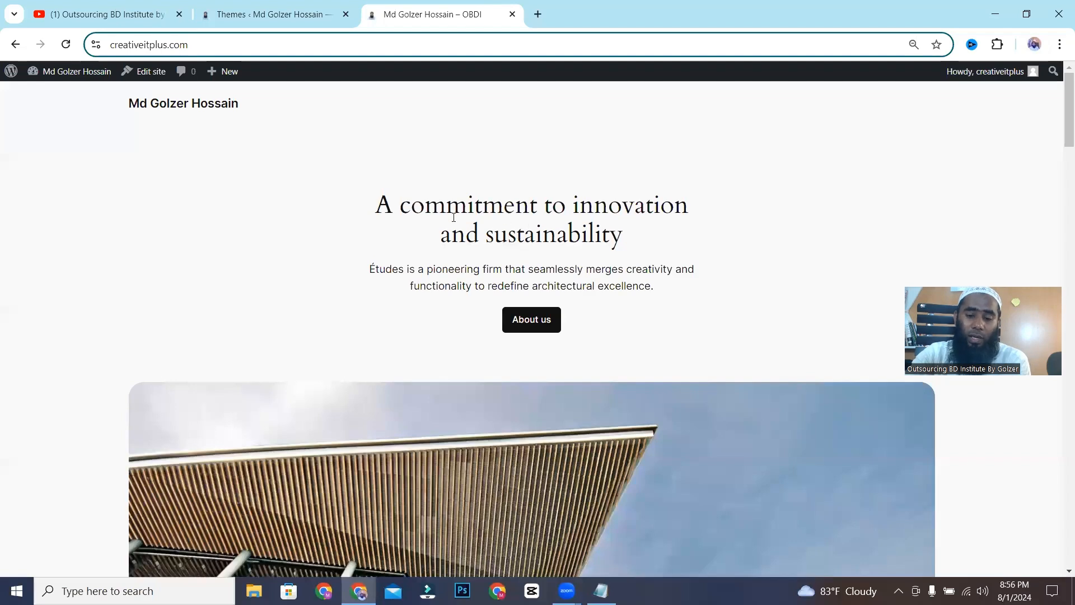
pyautogui.click(276, 13)
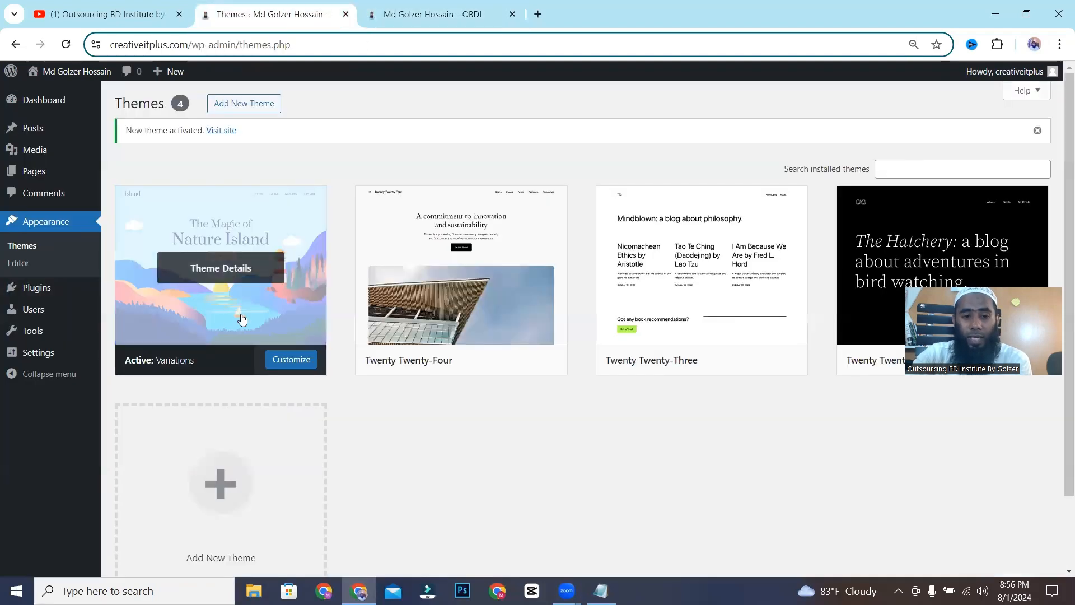
pyautogui.click(468, 14)
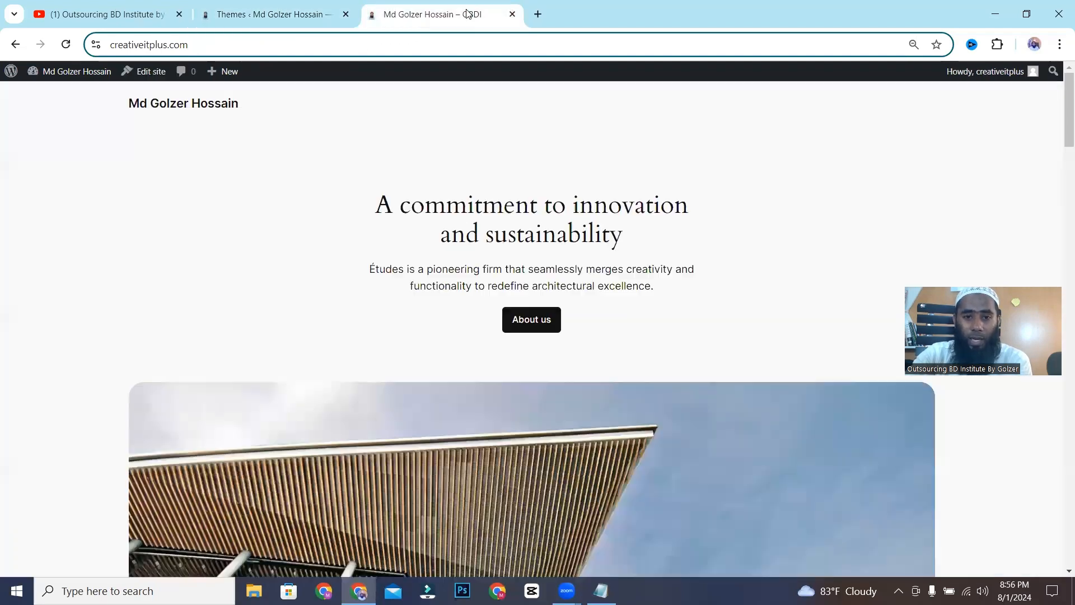
pyautogui.click(295, 12)
pyautogui.click(412, 14)
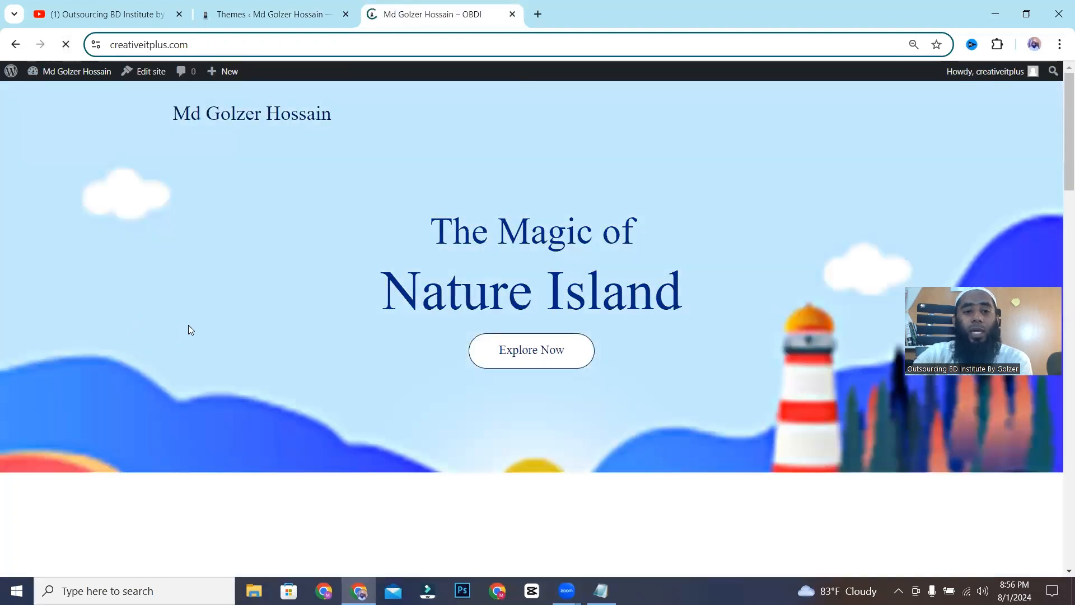
# Examine the home page's new Variations design from the Nature Island banner down to the contact section and footer
pyautogui.click(235, 49)
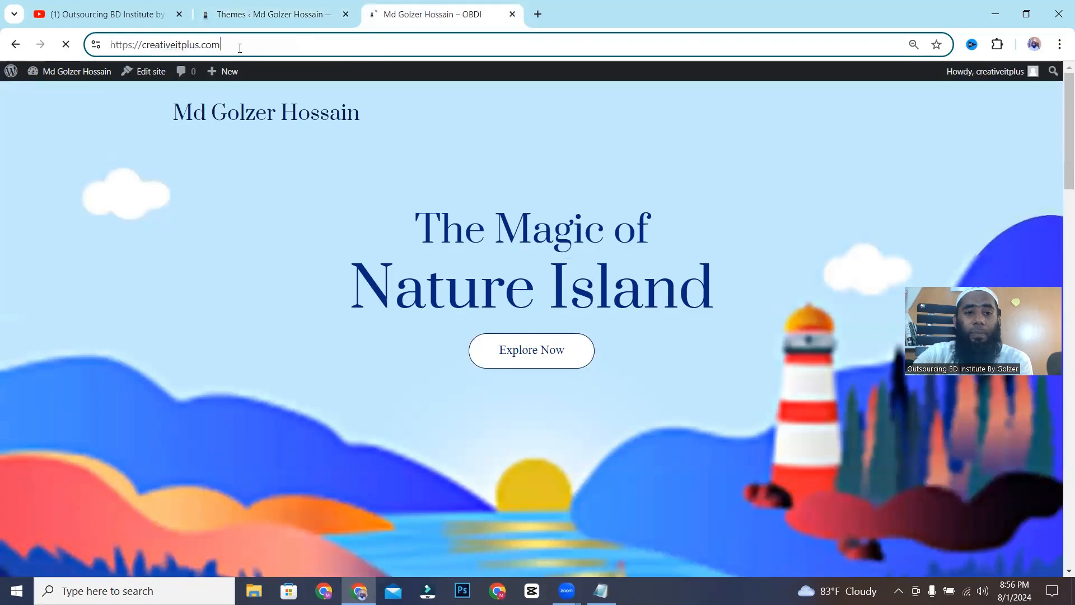
pyautogui.scroll(-4, 553, 251)
pyautogui.scroll(-20, 553, 251)
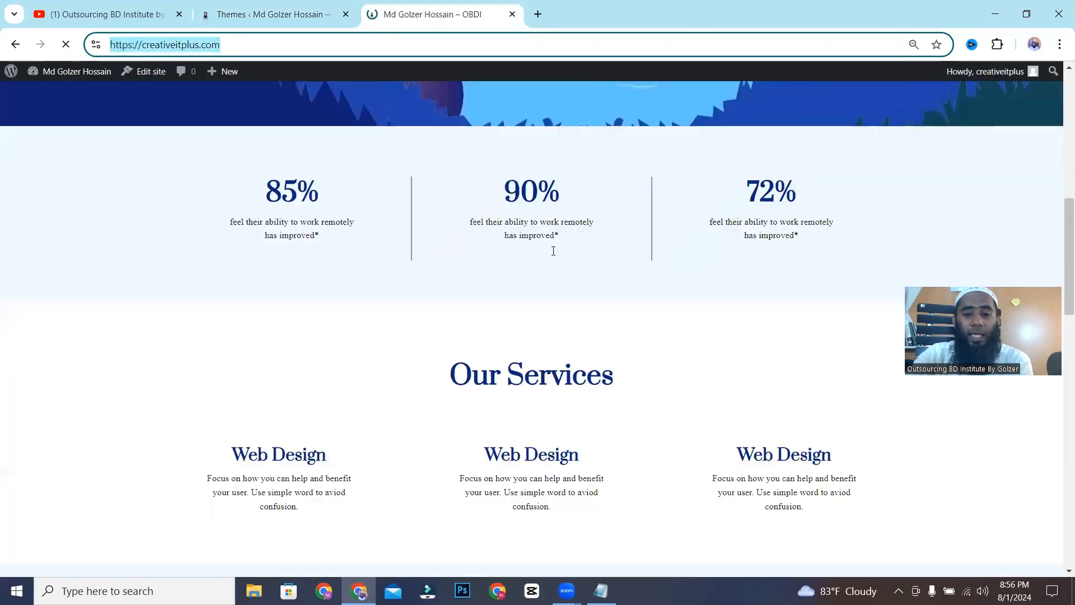
pyautogui.scroll(-2, 556, 267)
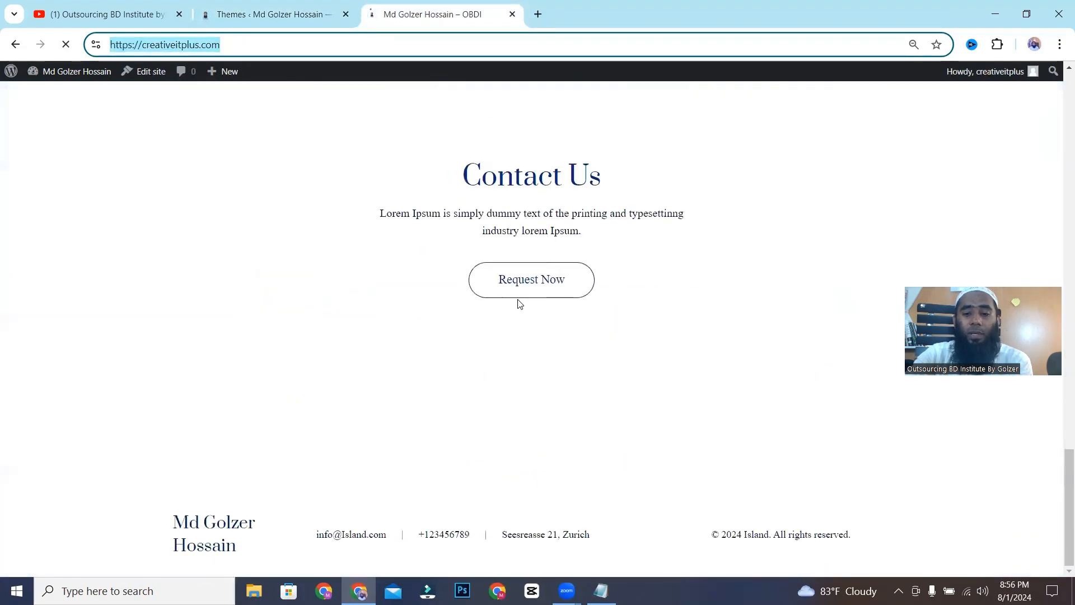
pyautogui.scroll(20, 520, 304)
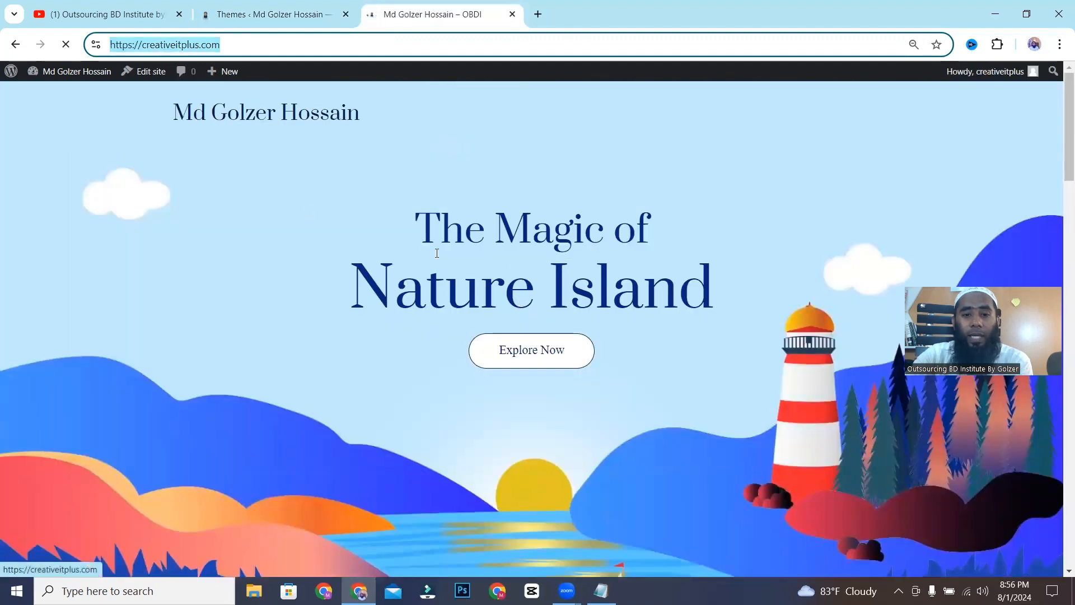
pyautogui.scroll(-3, 622, 304)
pyautogui.scroll(-6, 530, 231)
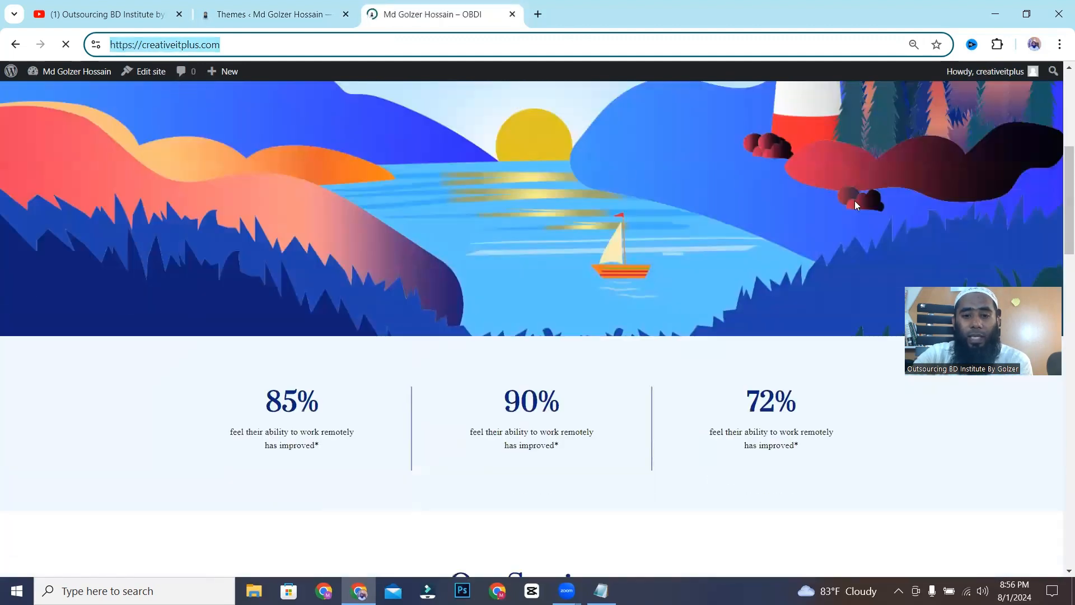
pyautogui.scroll(-1, 801, 257)
pyautogui.scroll(-5, 579, 286)
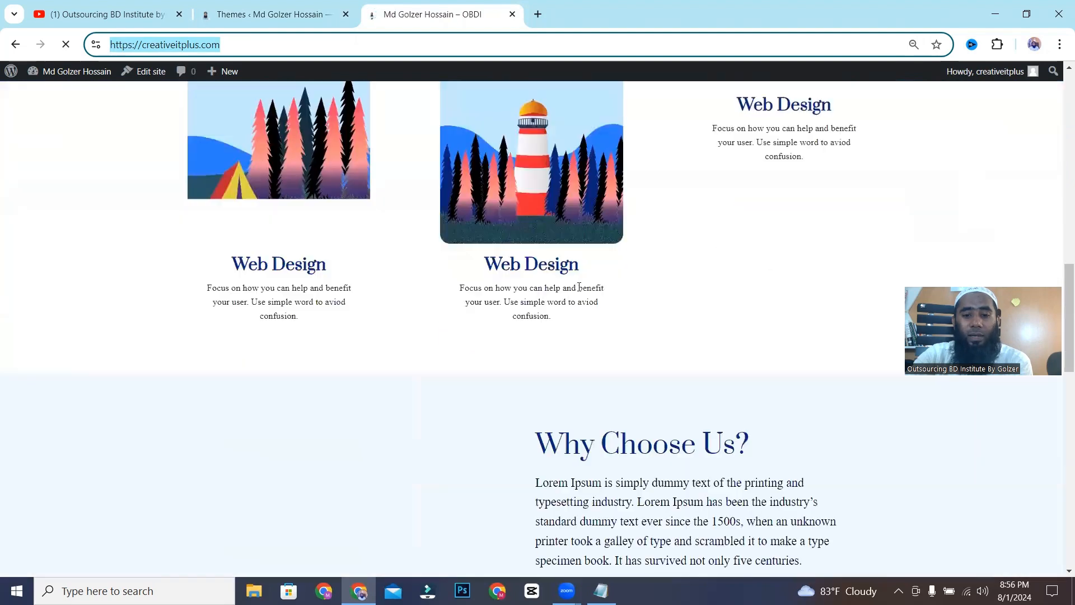
pyautogui.scroll(15, 502, 317)
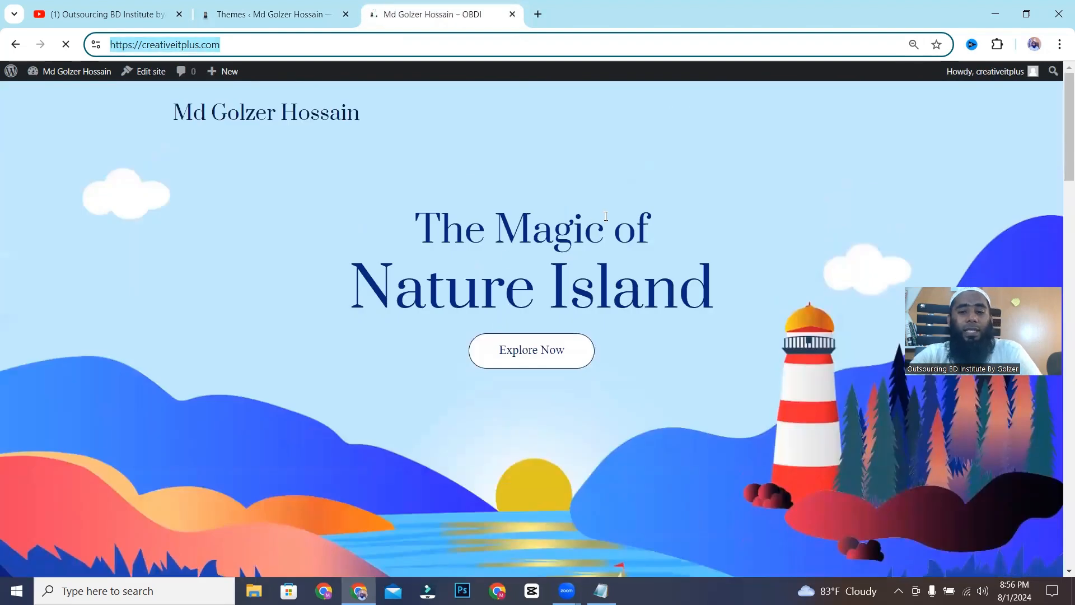
pyautogui.moveTo(414, 227); pyautogui.dragTo(823, 246)
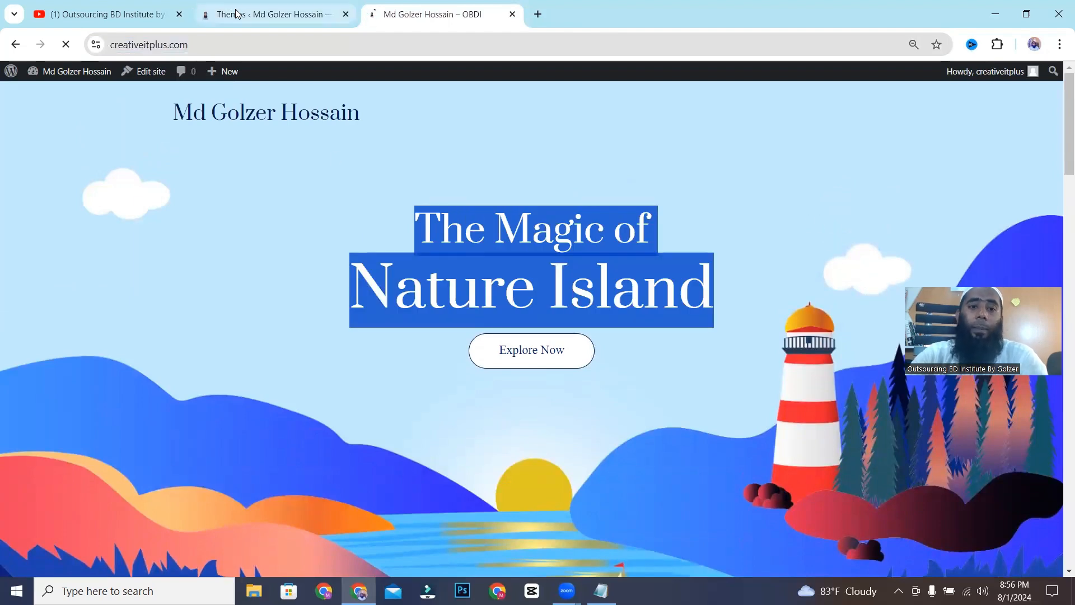
# Return to the Themes page, open Add Themes again and look through many more designs in the popular list
pyautogui.click(281, 13)
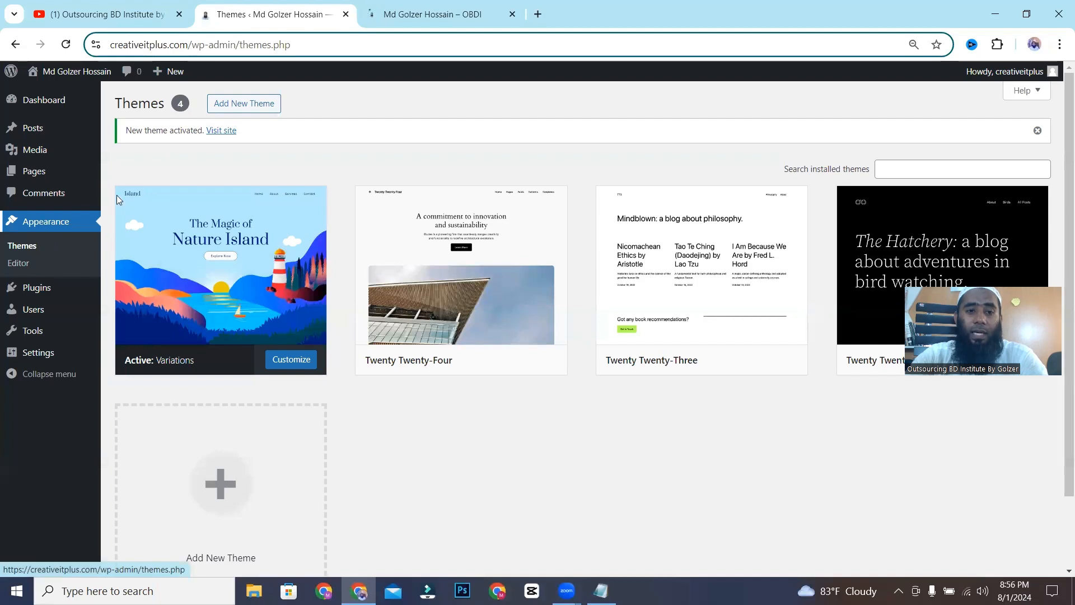
pyautogui.click(248, 106)
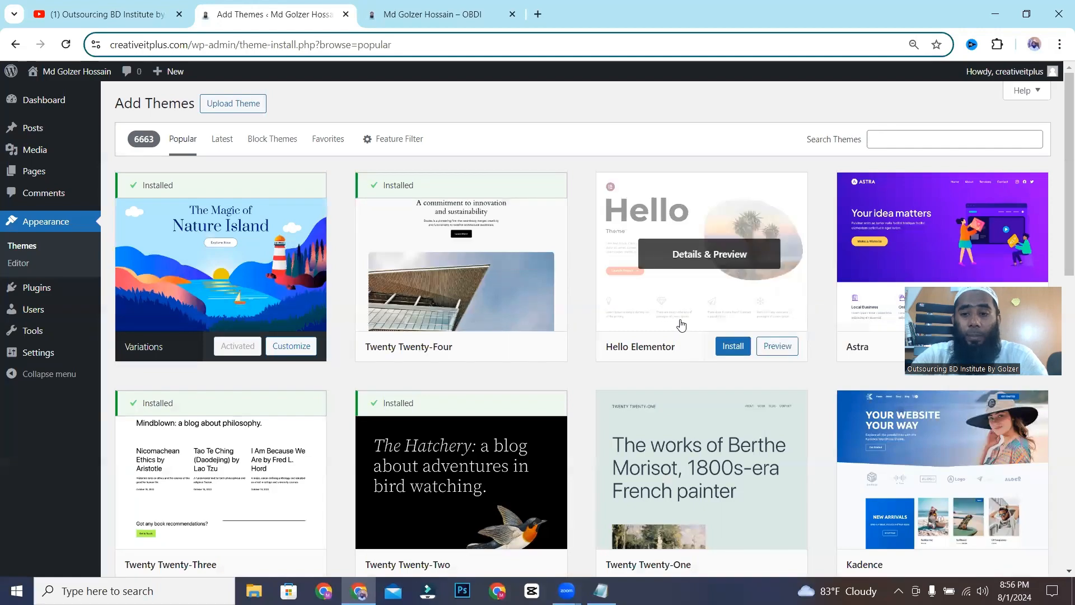
pyautogui.scroll(-2, 680, 327)
pyautogui.scroll(-3, 681, 324)
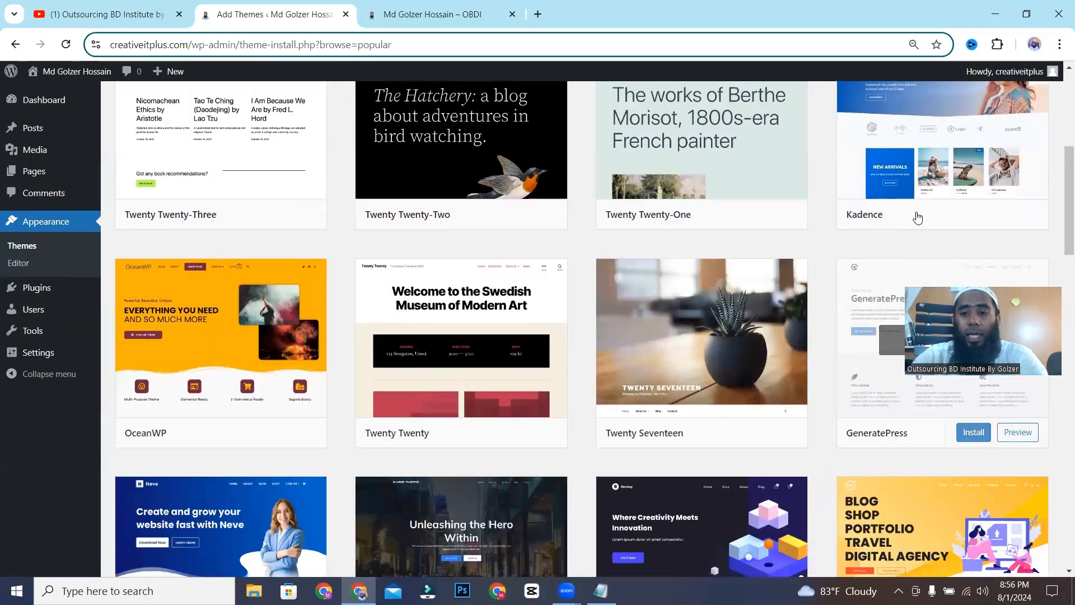
pyautogui.scroll(-6, 695, 233)
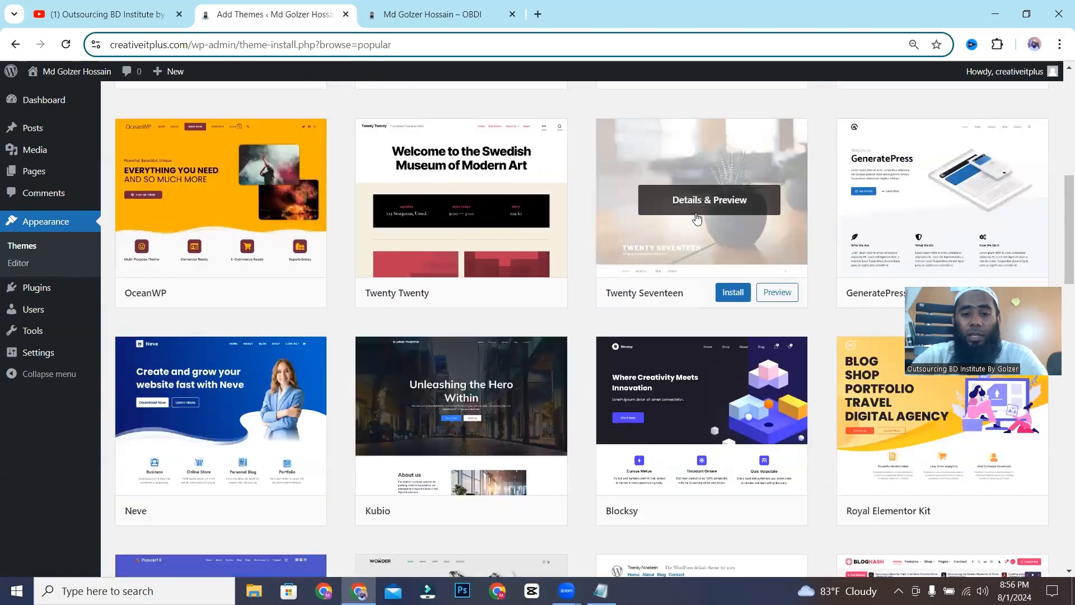
pyautogui.scroll(-3, 697, 218)
pyautogui.scroll(-4, 694, 224)
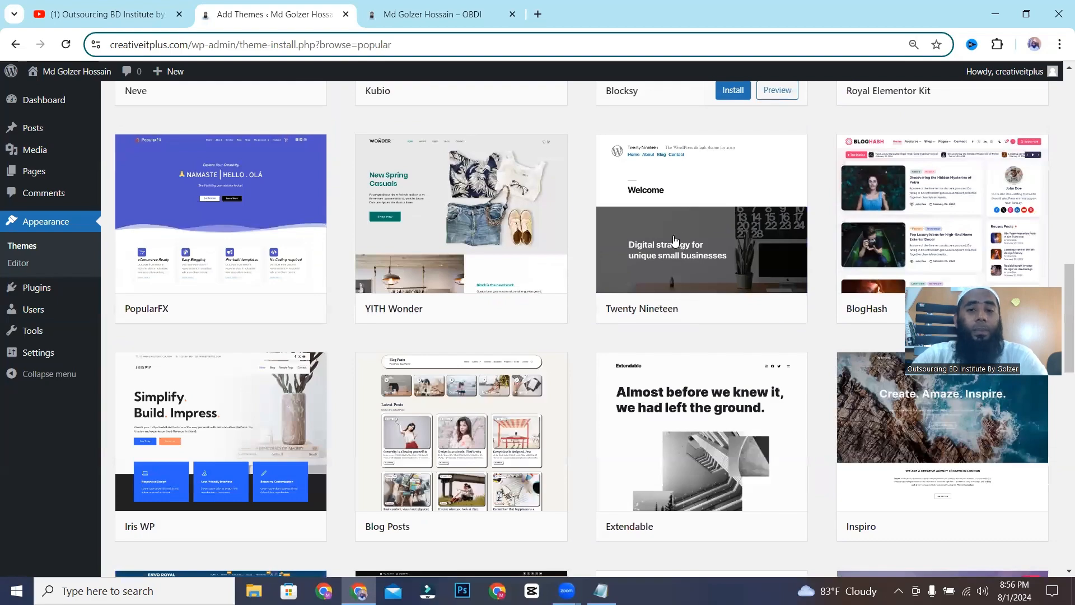
pyautogui.scroll(-5, 673, 241)
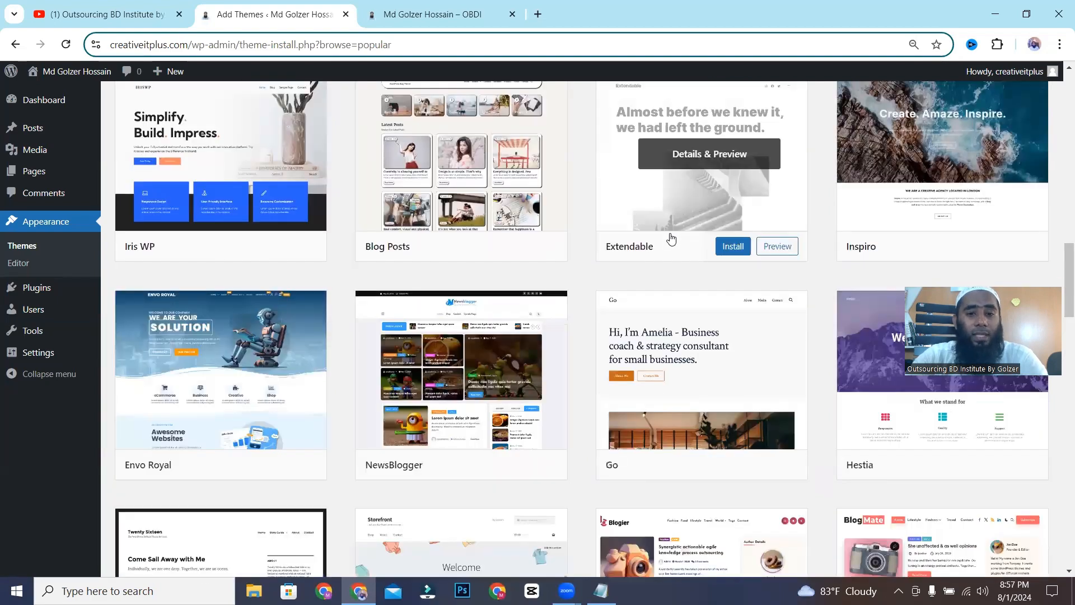
pyautogui.scroll(-6, 671, 235)
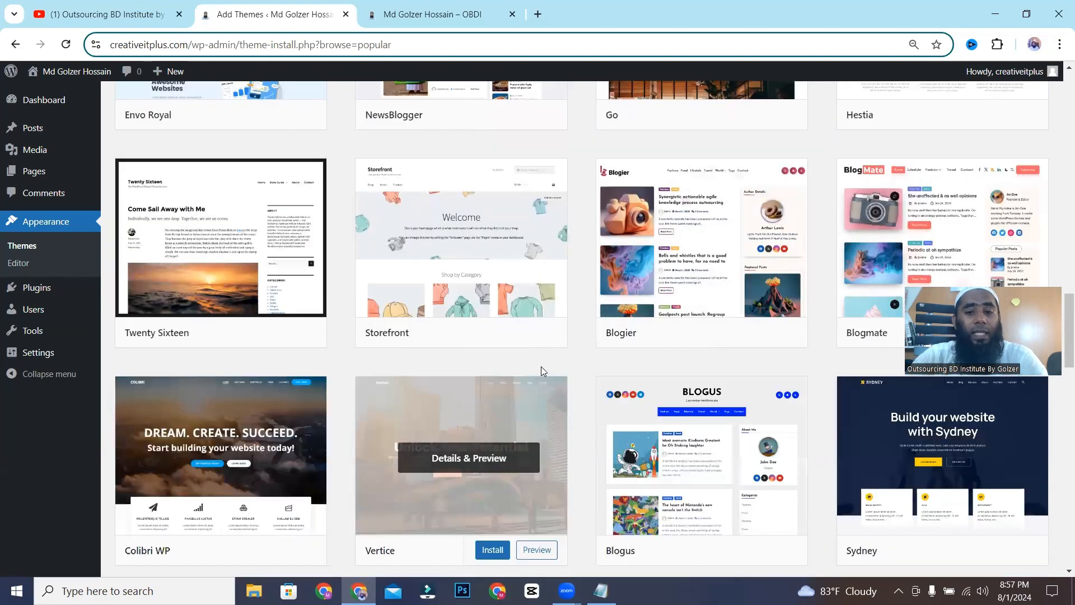
pyautogui.scroll(-3, 640, 340)
pyautogui.scroll(-3, 641, 344)
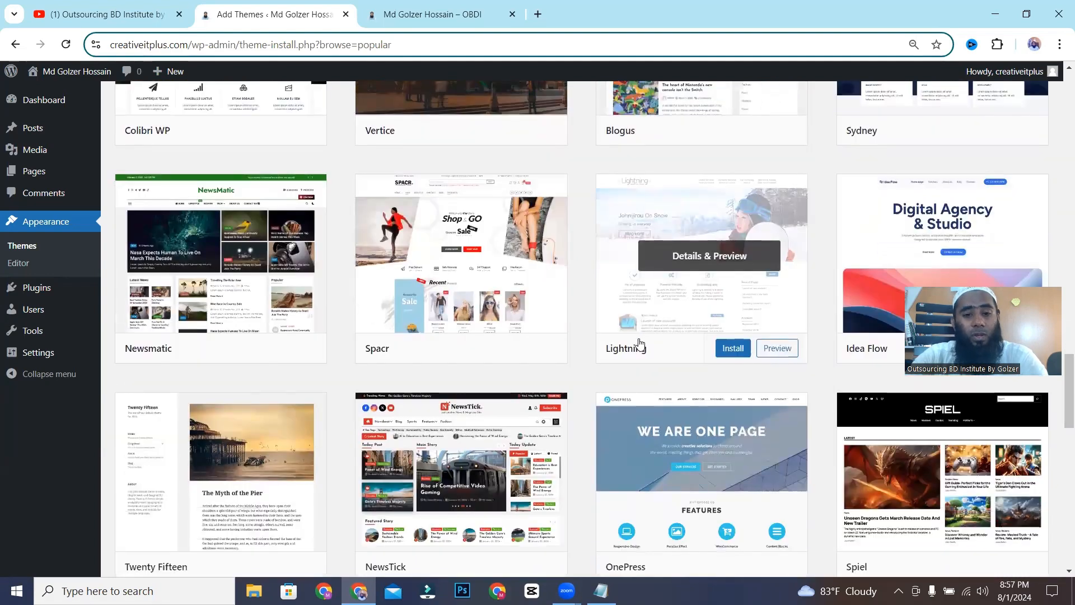
pyautogui.scroll(-2, 640, 343)
pyautogui.scroll(-2, 641, 342)
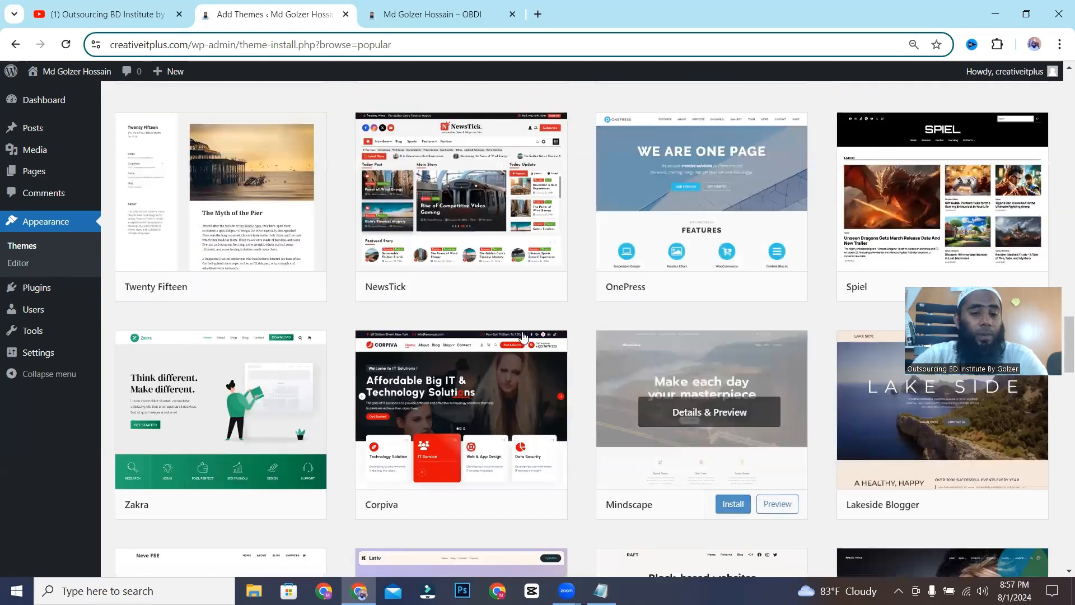
pyautogui.scroll(-4, 552, 326)
pyautogui.scroll(-3, 553, 330)
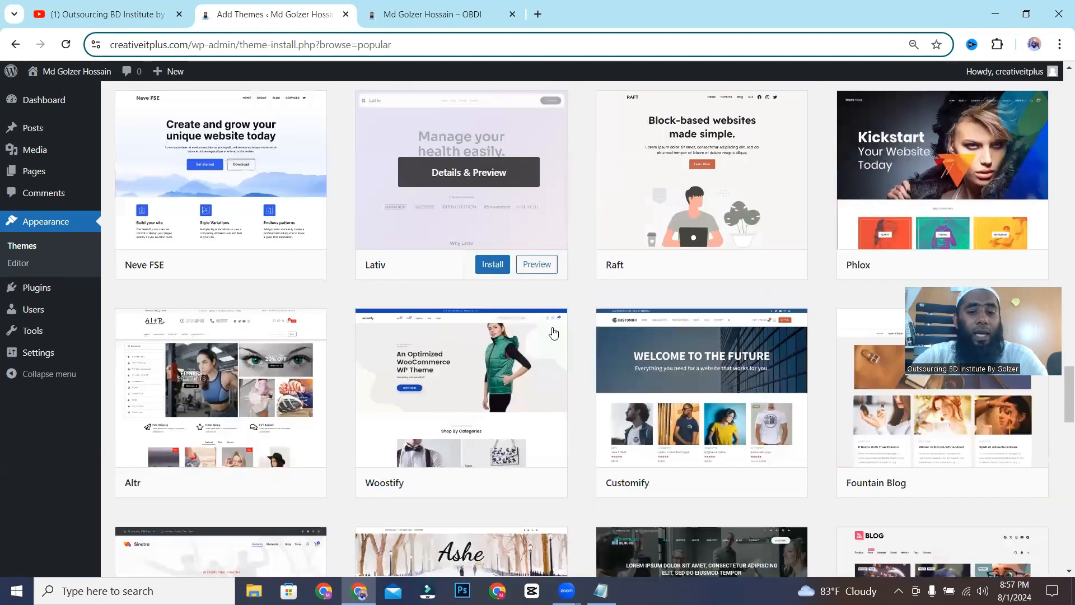
pyautogui.scroll(-2, 553, 333)
pyautogui.scroll(-1, 551, 334)
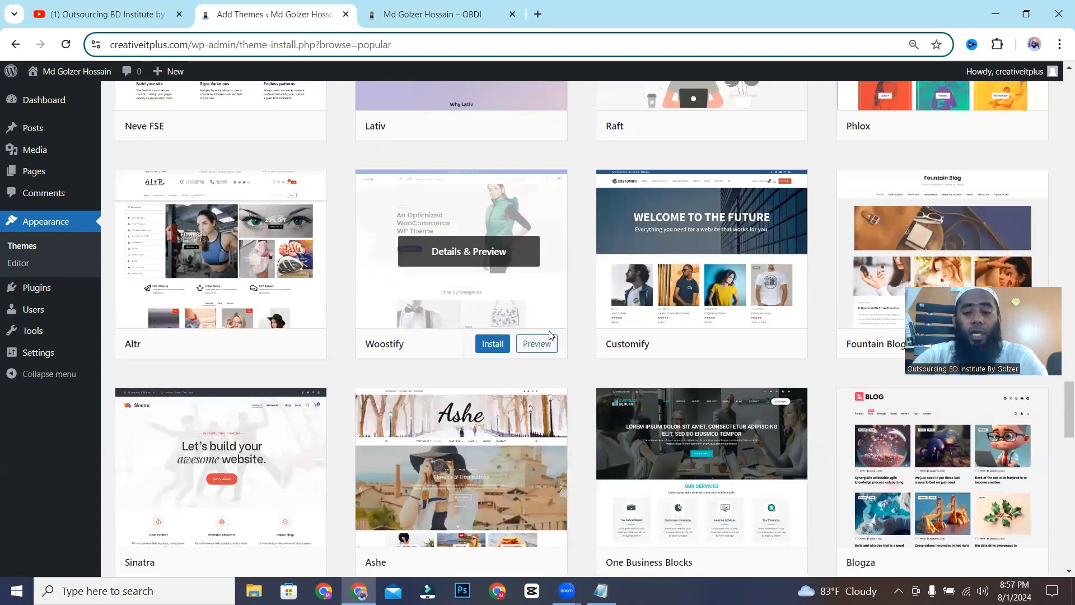
pyautogui.scroll(-5, 549, 334)
pyautogui.scroll(-5, 549, 335)
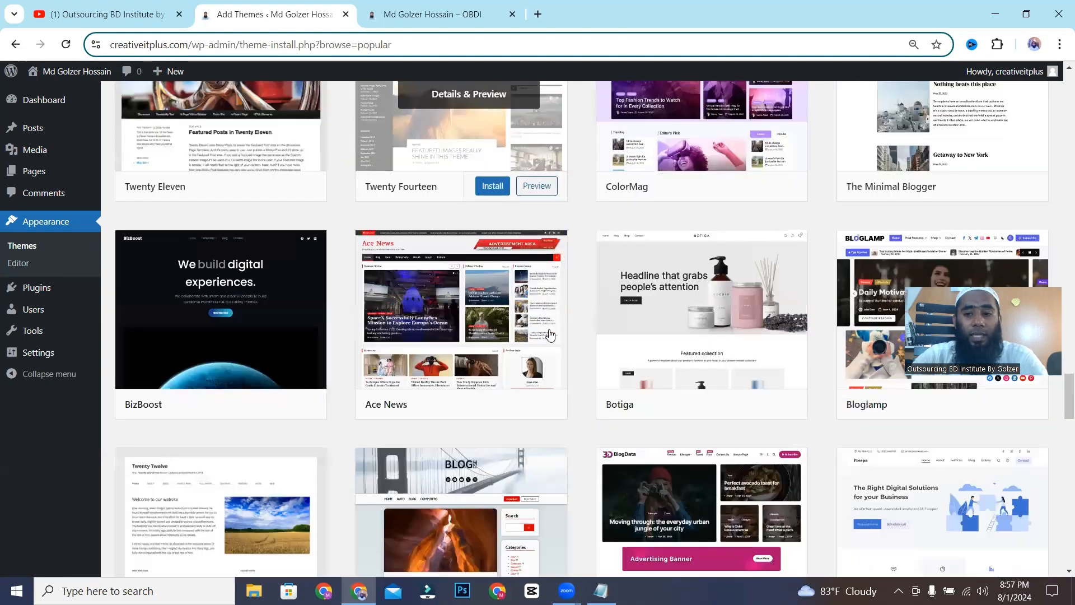
pyautogui.scroll(-5, 549, 334)
pyautogui.scroll(-7, 549, 334)
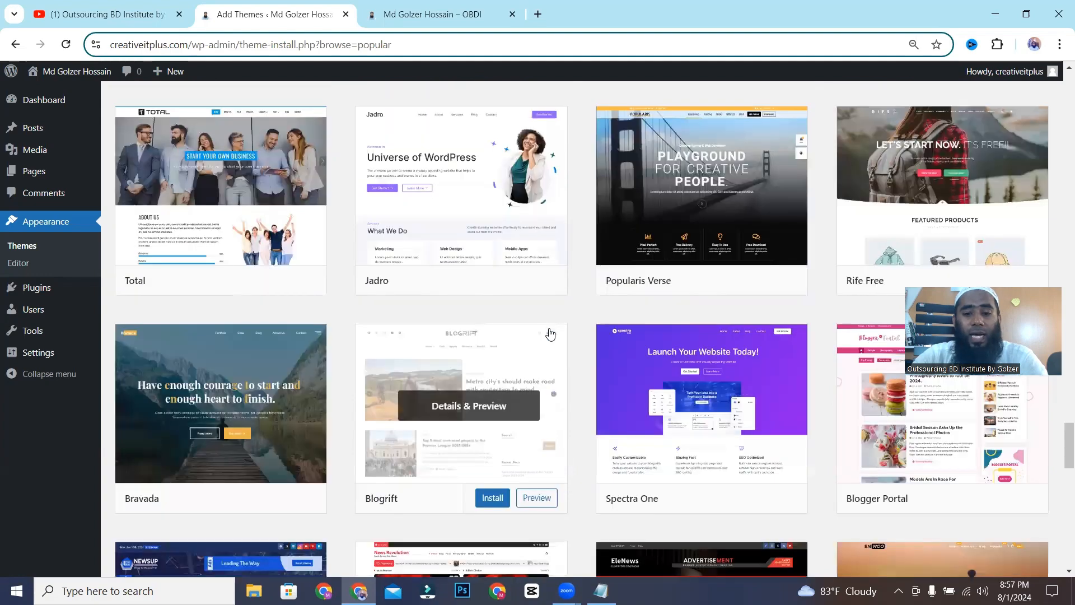
pyautogui.scroll(-11, 549, 335)
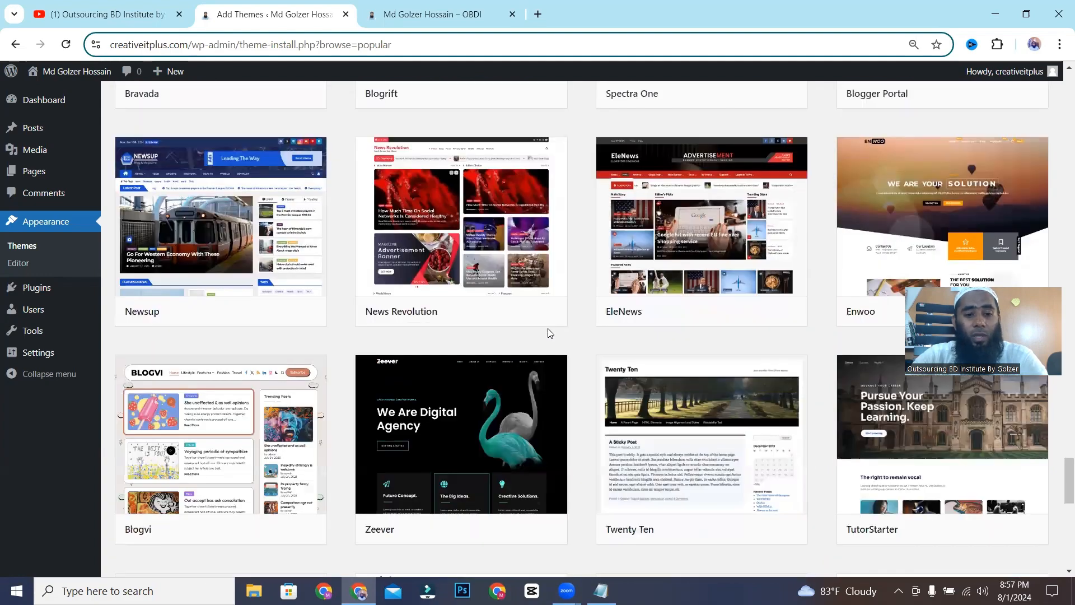
pyautogui.scroll(-5, 550, 334)
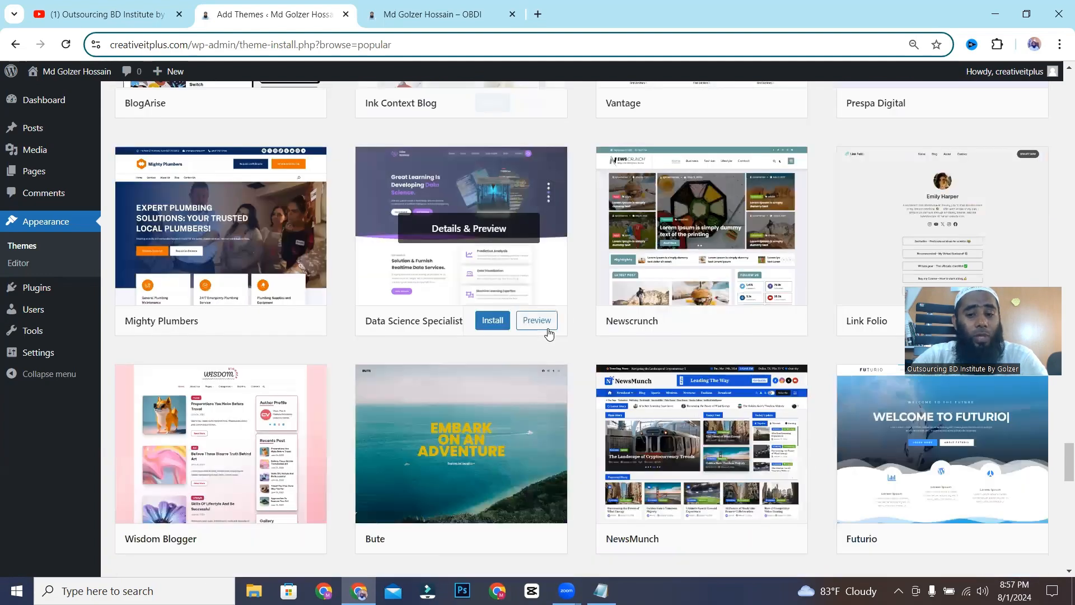
pyautogui.scroll(-7, 549, 335)
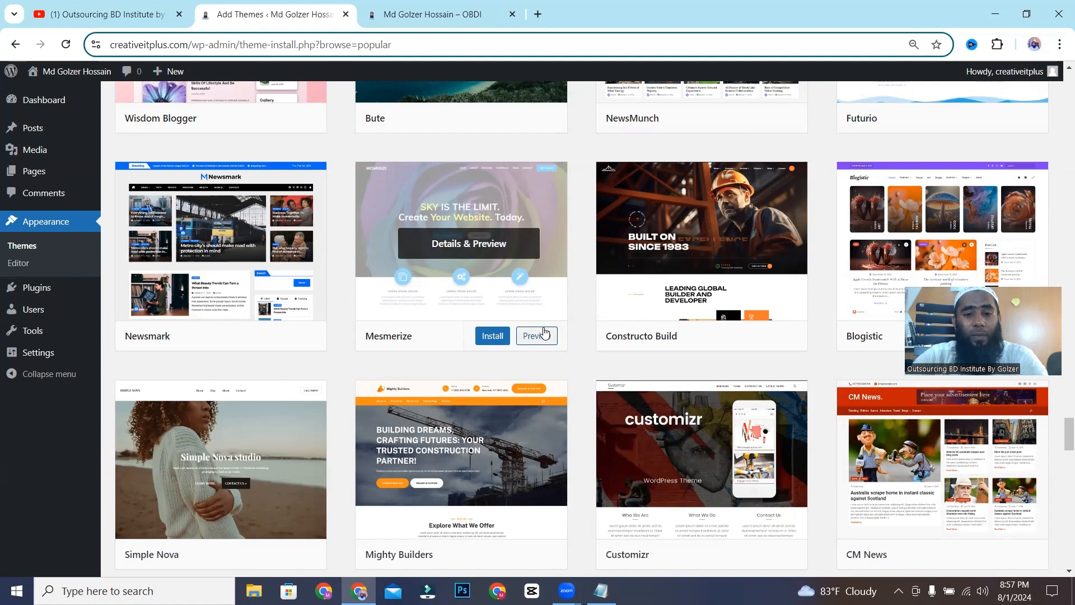
pyautogui.scroll(-1, 596, 349)
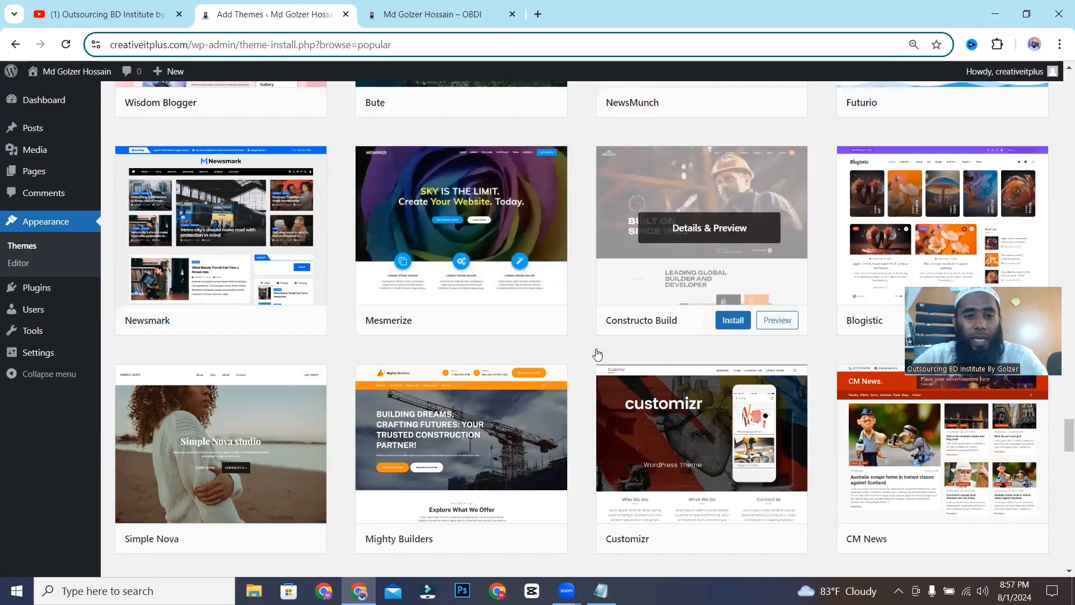
pyautogui.scroll(-2, 593, 353)
# Search the WordPress theme directory for "astra"
pyautogui.scroll(15, 590, 353)
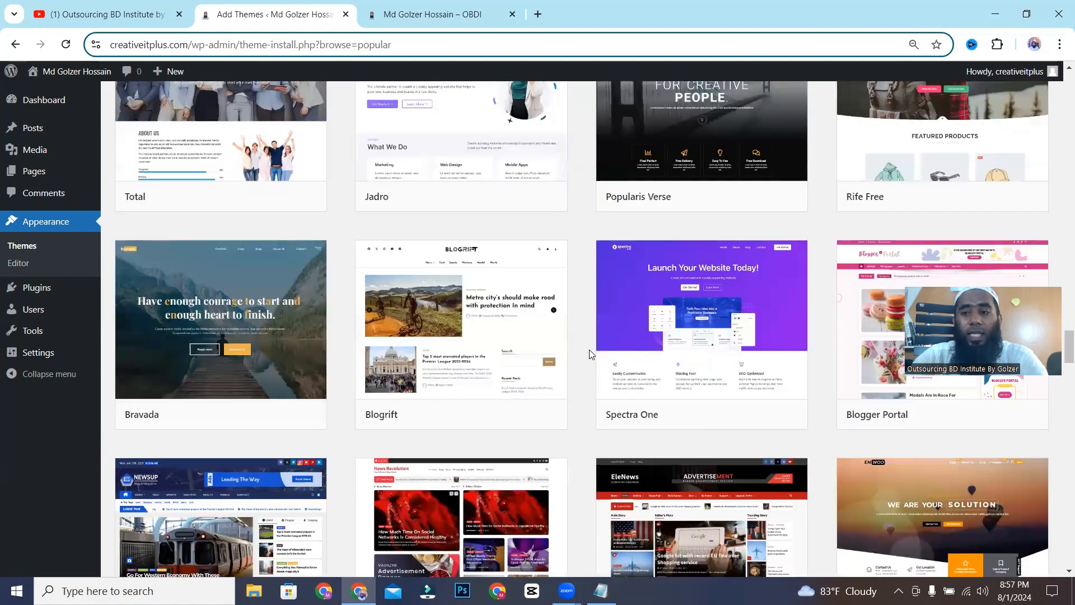
pyautogui.scroll(15, 1060, 257)
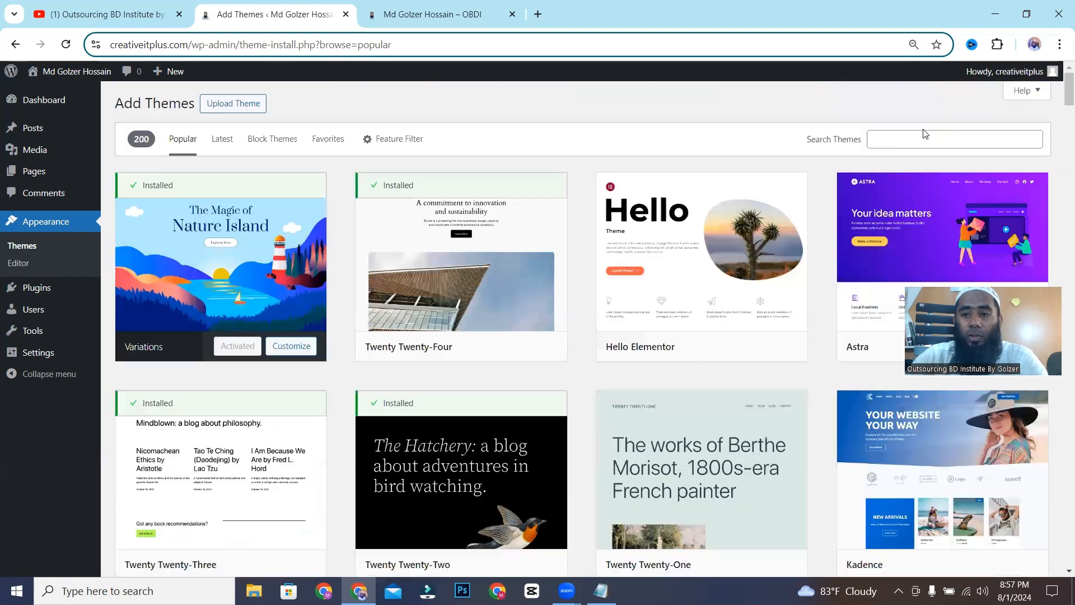
pyautogui.click(915, 141)
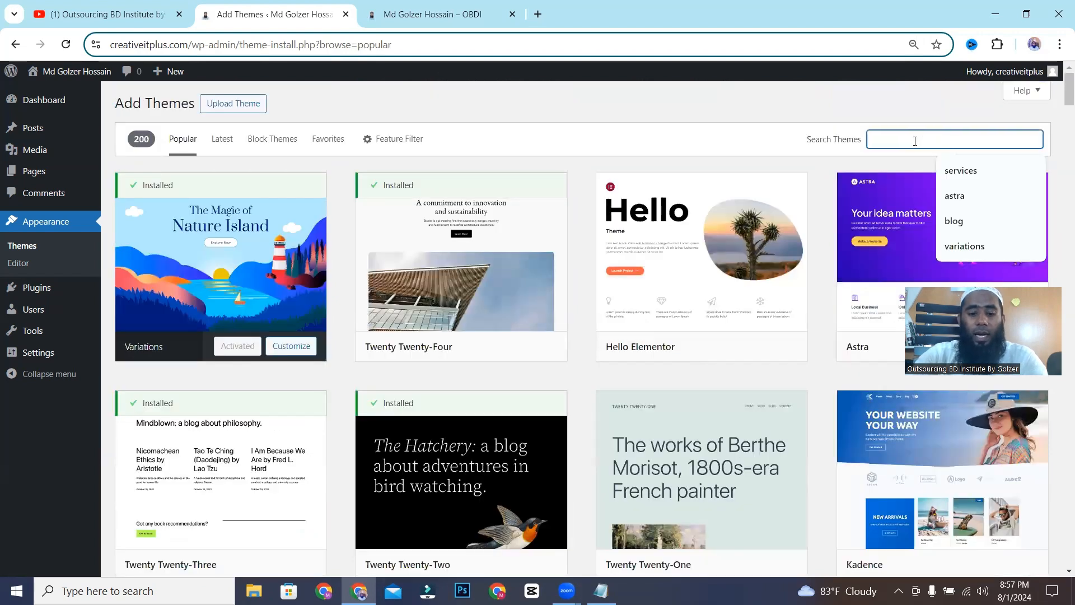
pyautogui.write('astra')
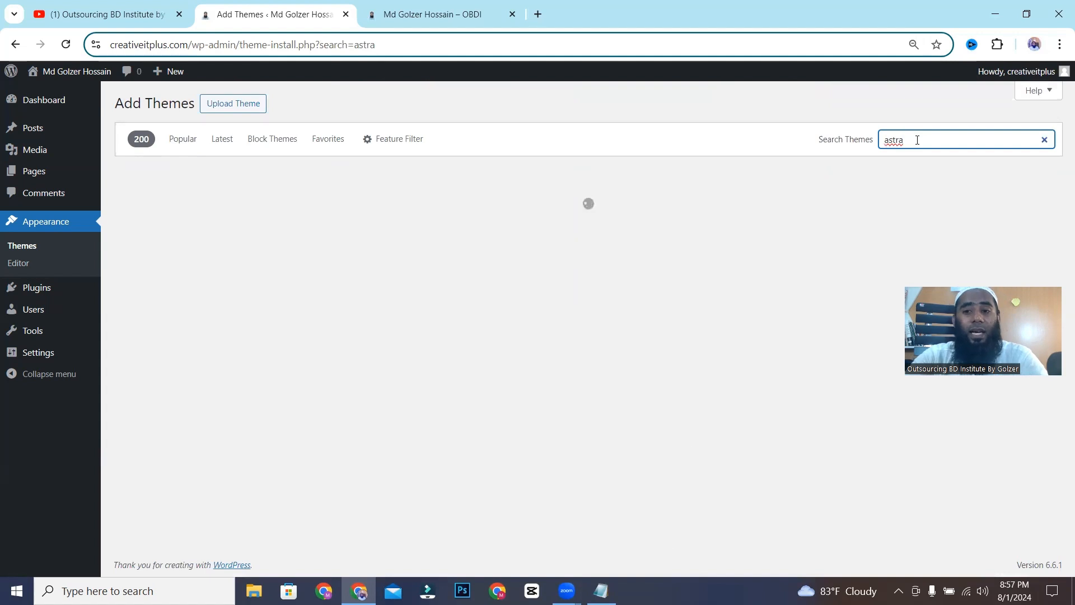
# Install the Astra theme from the search results and activate it on the site
pyautogui.moveTo(264, 309)
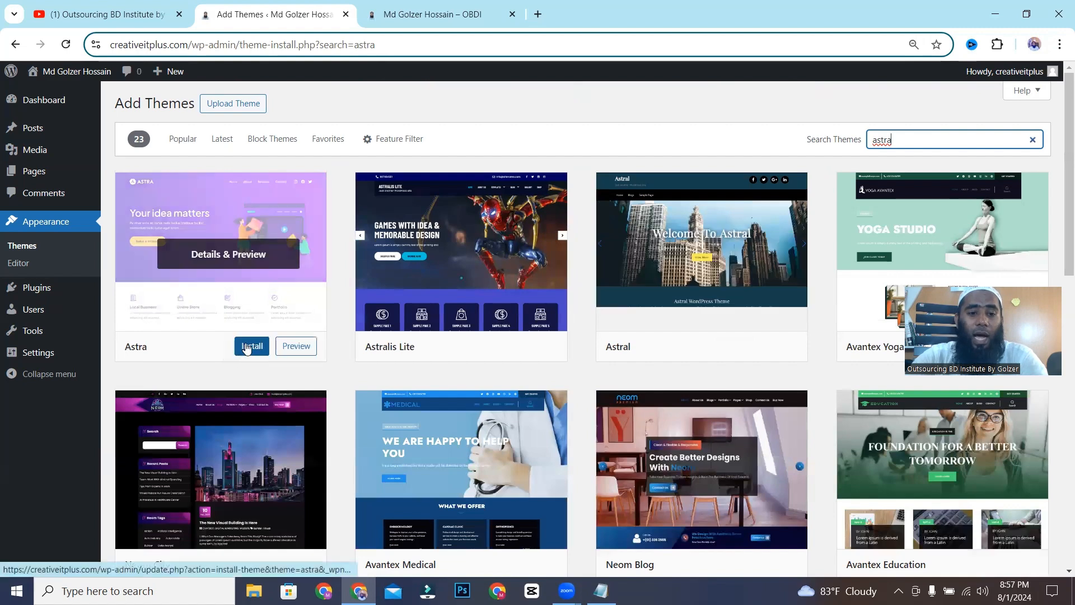
pyautogui.click(246, 347)
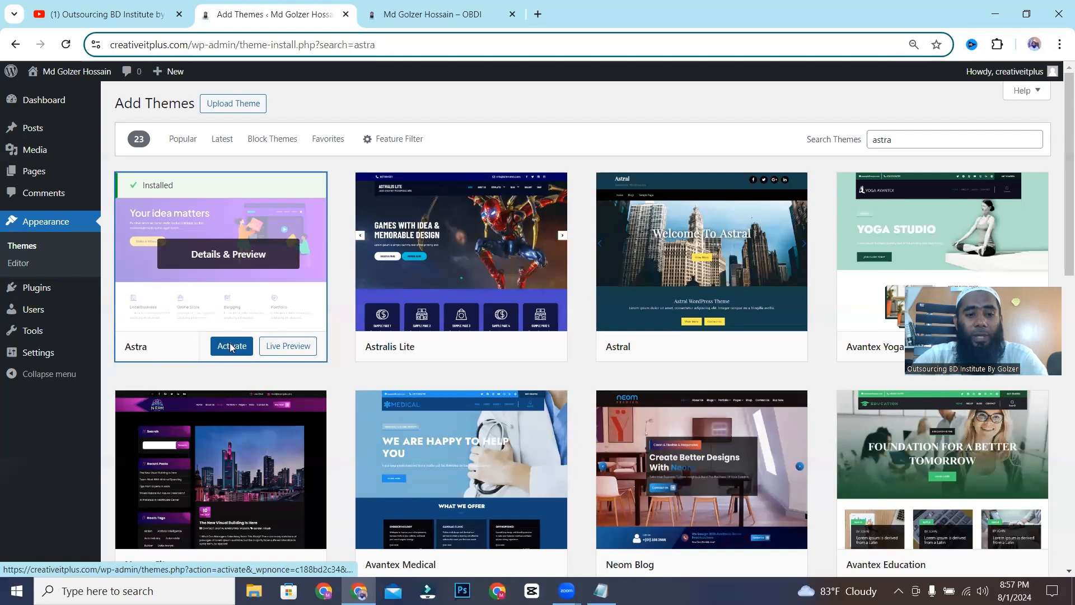
pyautogui.click(229, 347)
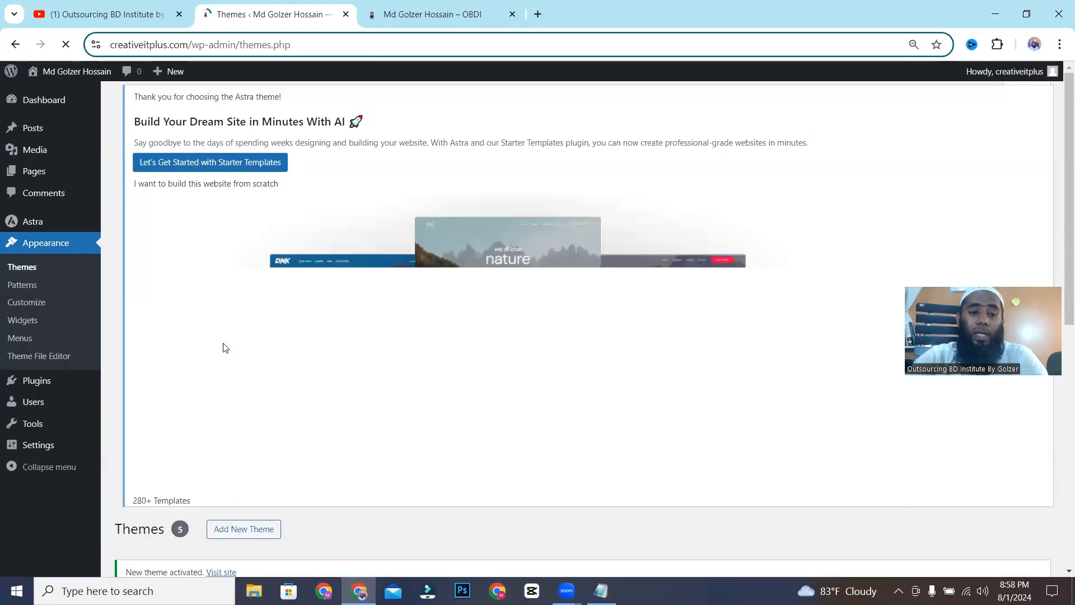
# Reload the site's home page to check its Astra design, opening the Astra dashboard in the admin area meanwhile
pyautogui.click(440, 19)
pyautogui.click(65, 48)
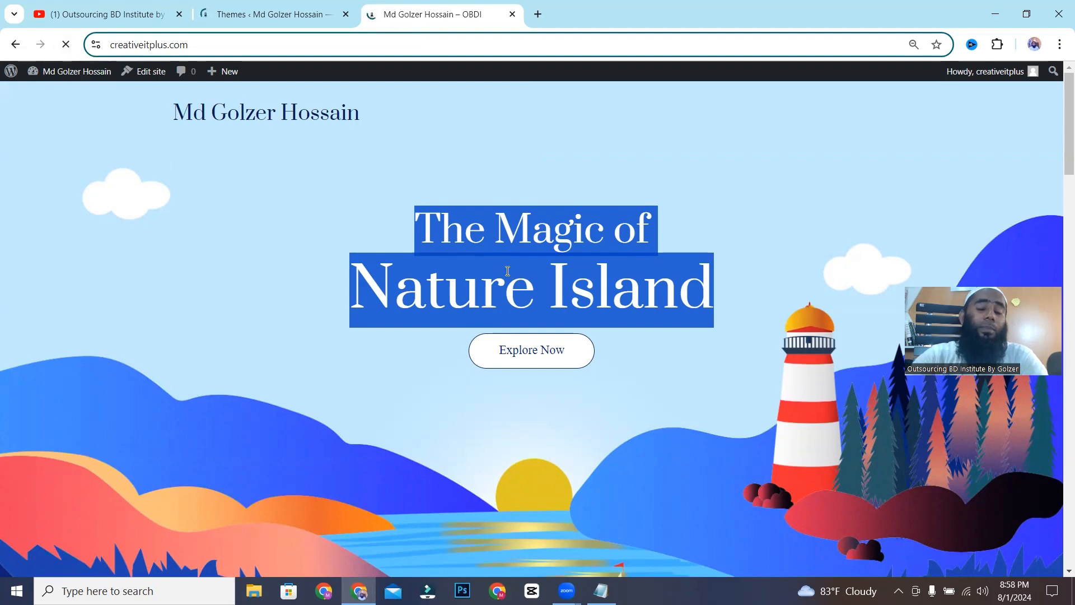
pyautogui.click(268, 14)
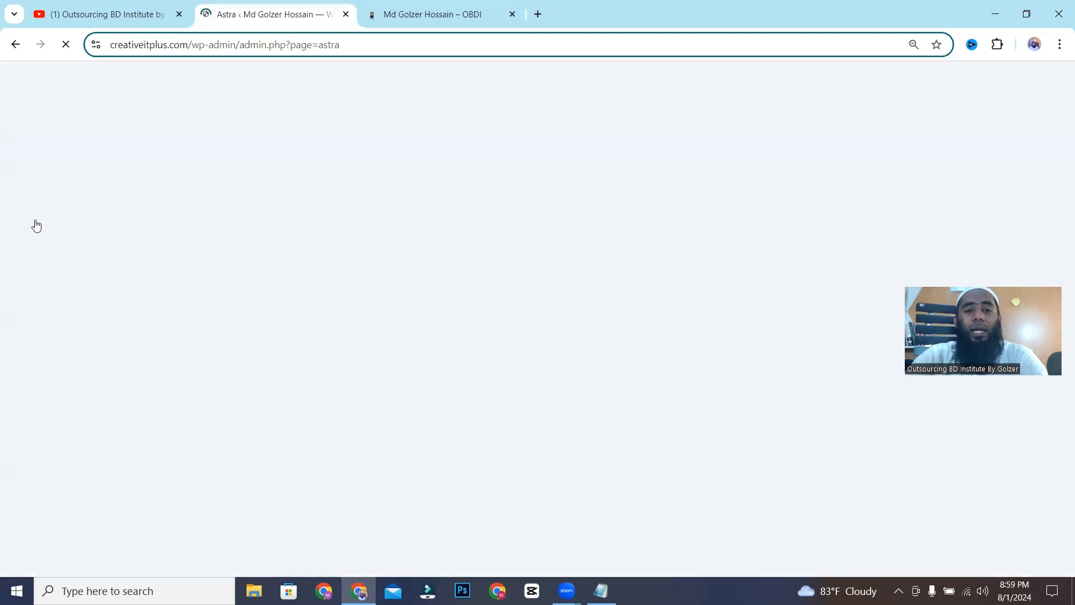
pyautogui.click(446, 6)
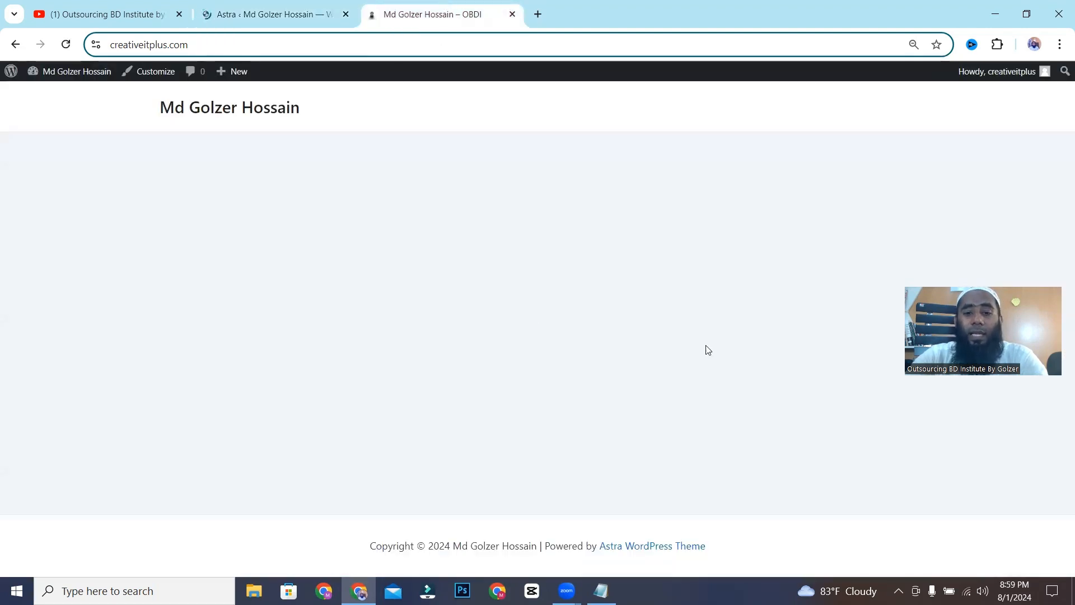
# Look through the Astra dashboard's Welcome page, from Quick Settings and Useful Plugins to the Pro modules and Astra Integrations
pyautogui.click(252, 8)
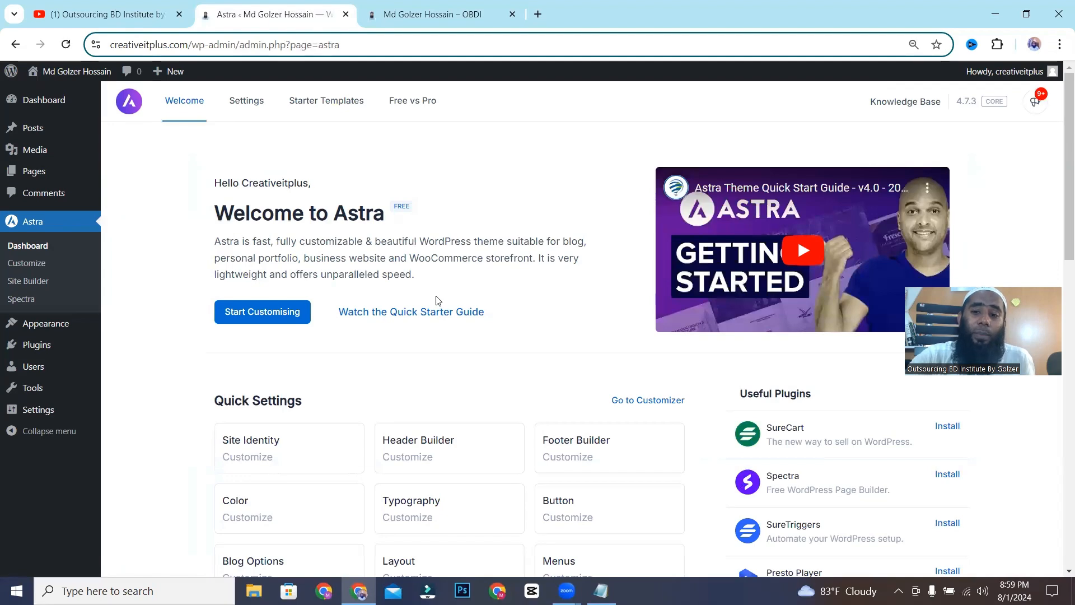
pyautogui.scroll(-2, 329, 290)
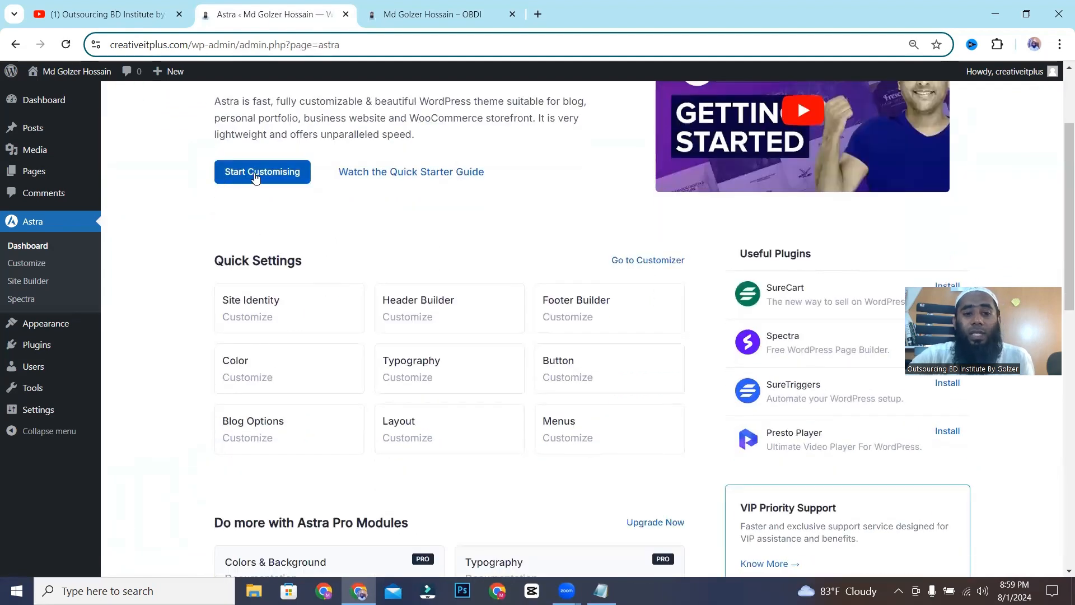
pyautogui.scroll(-5, 307, 218)
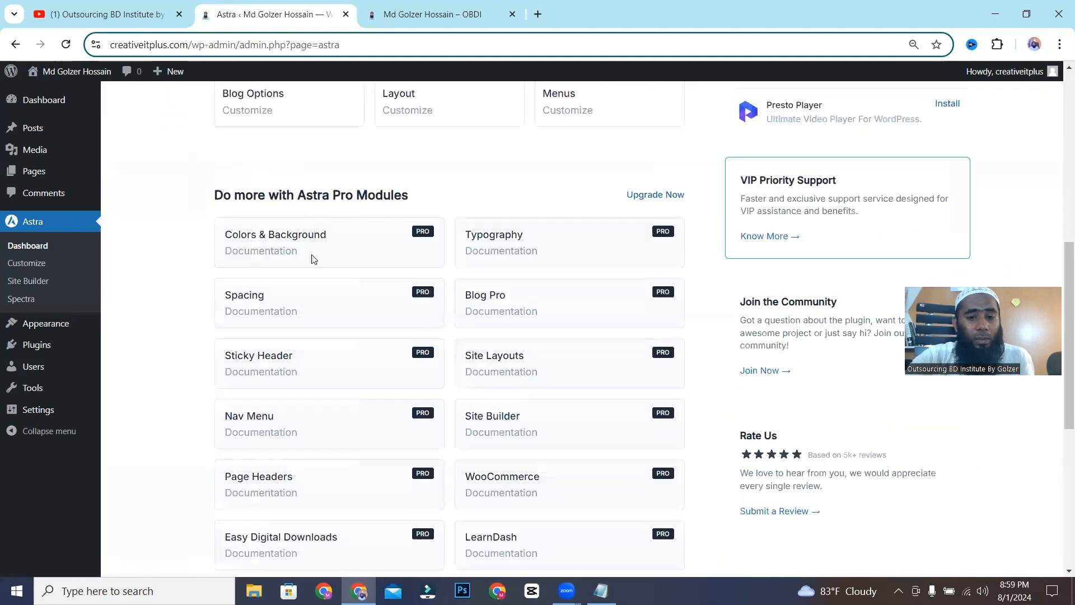
pyautogui.scroll(-6, 311, 259)
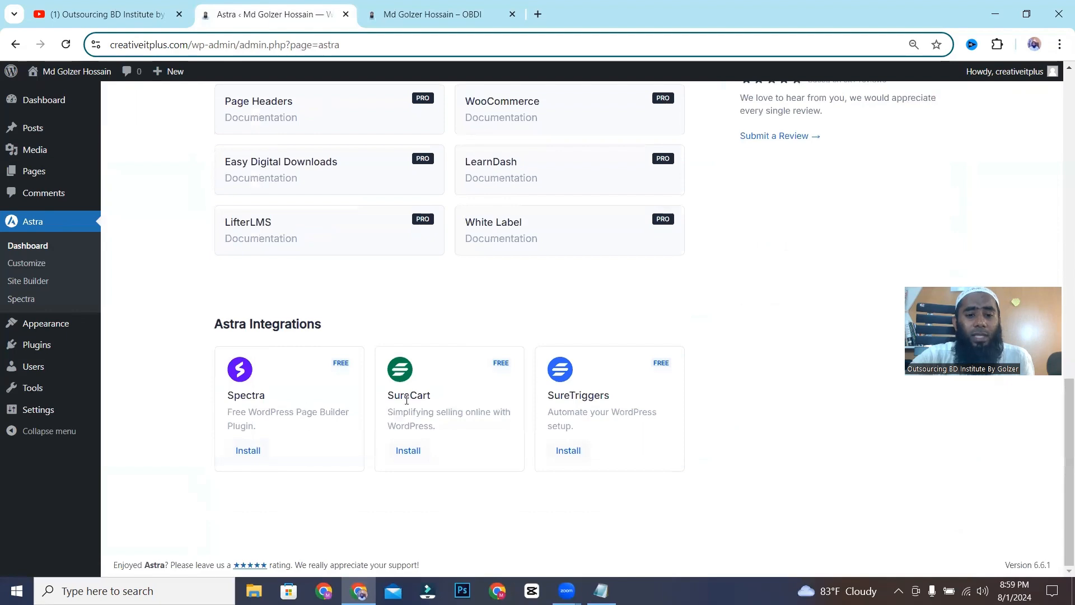
pyautogui.scroll(13, 406, 399)
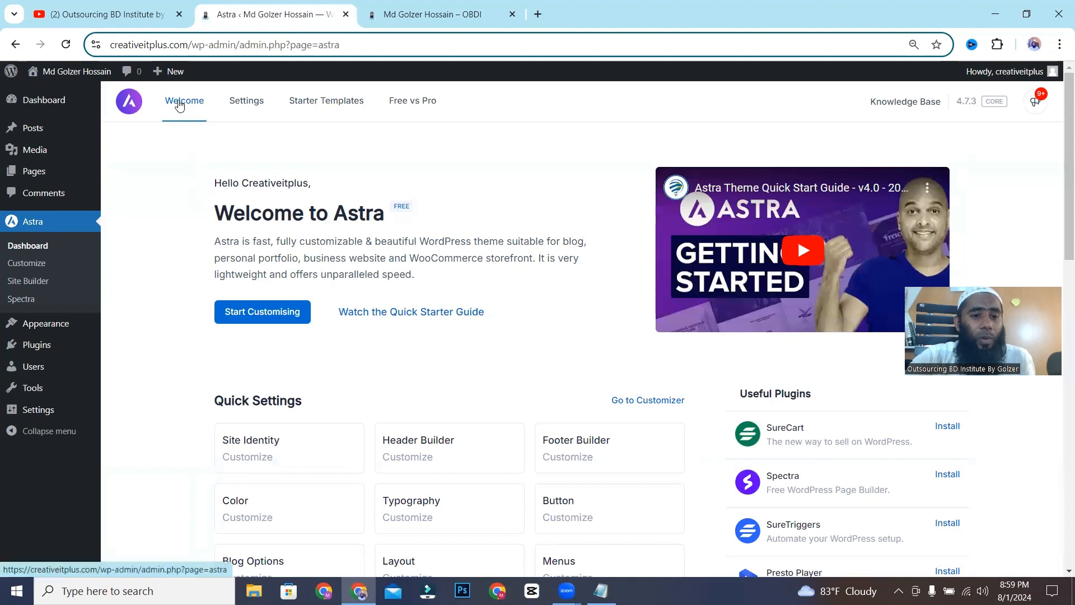
# View the Astra settings, and install and activate the Starter Templates plugin from the Astra dashboard
pyautogui.click(238, 107)
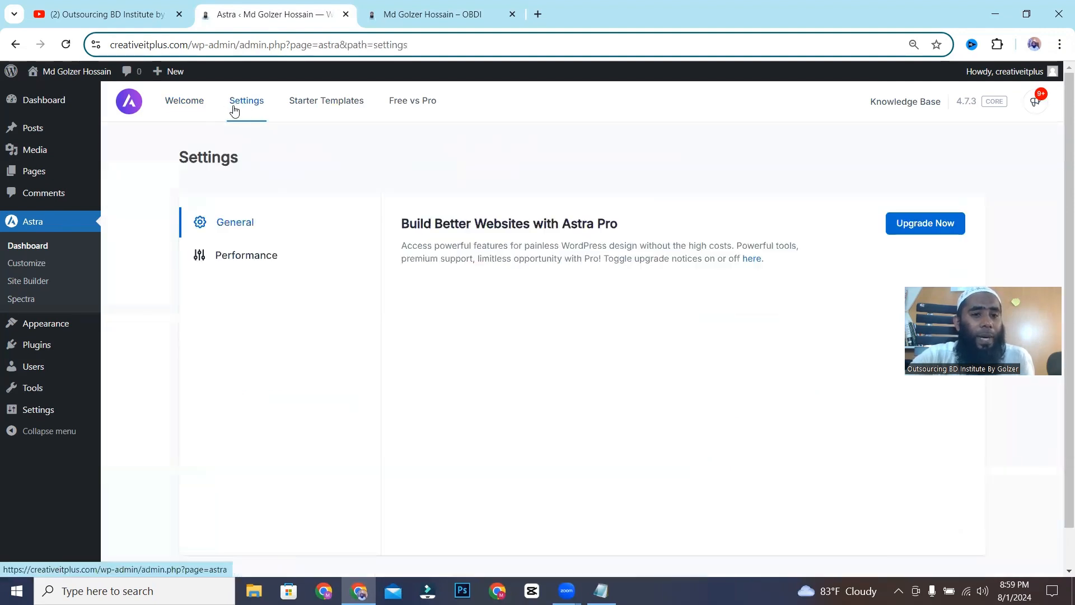
pyautogui.click(311, 111)
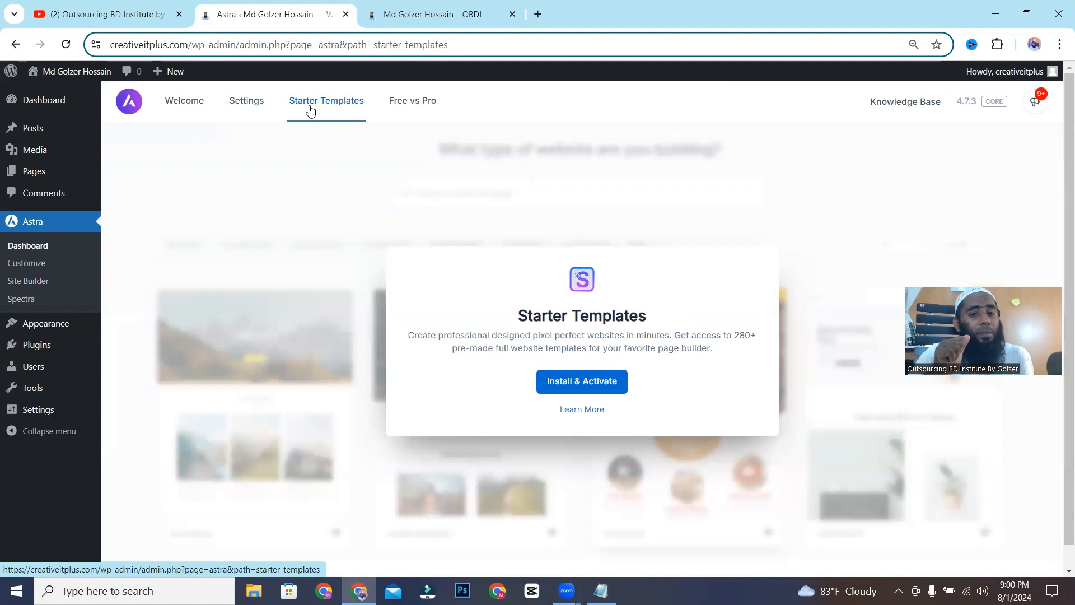
pyautogui.click(594, 386)
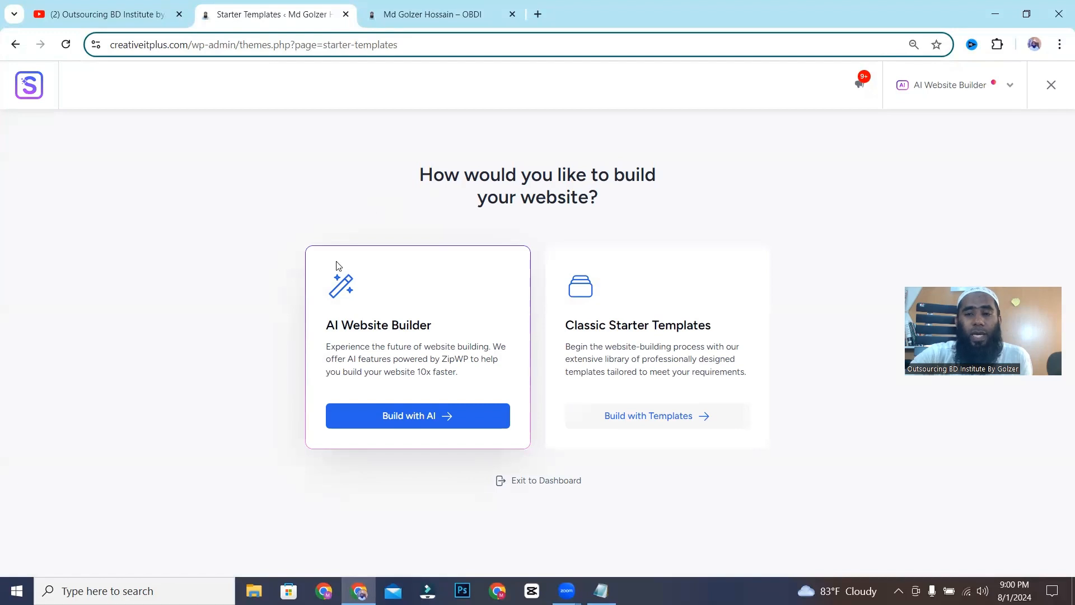
# Review the website-building choices and choose to build with Classic Starter Templates instead of the AI Website Builder
pyautogui.moveTo(430, 175); pyautogui.dragTo(678, 176)
pyautogui.moveTo(611, 194); pyautogui.dragTo(456, 175)
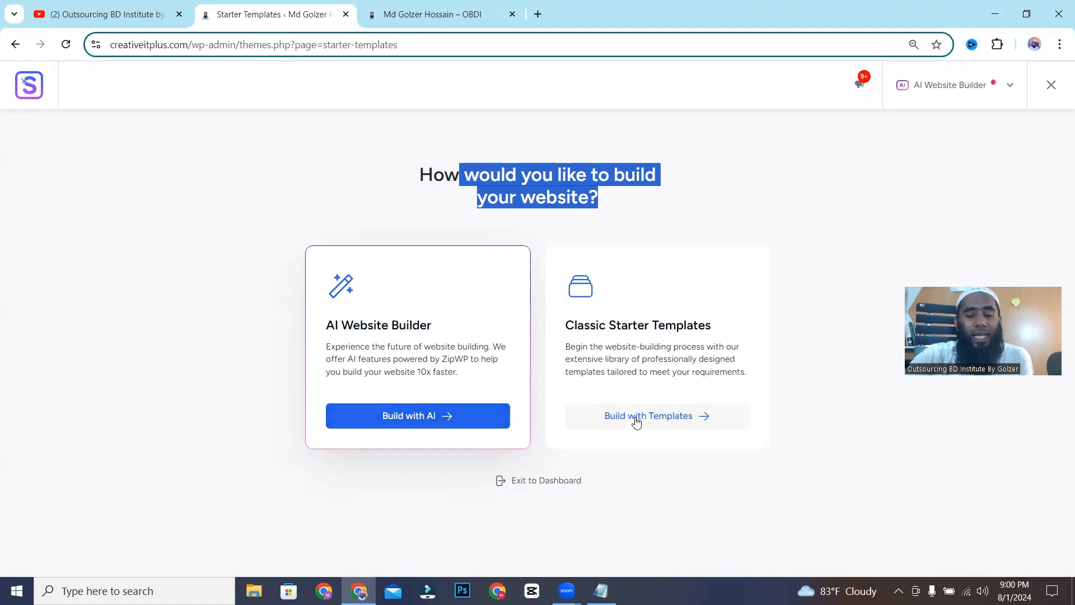
pyautogui.moveTo(354, 324); pyautogui.dragTo(459, 326)
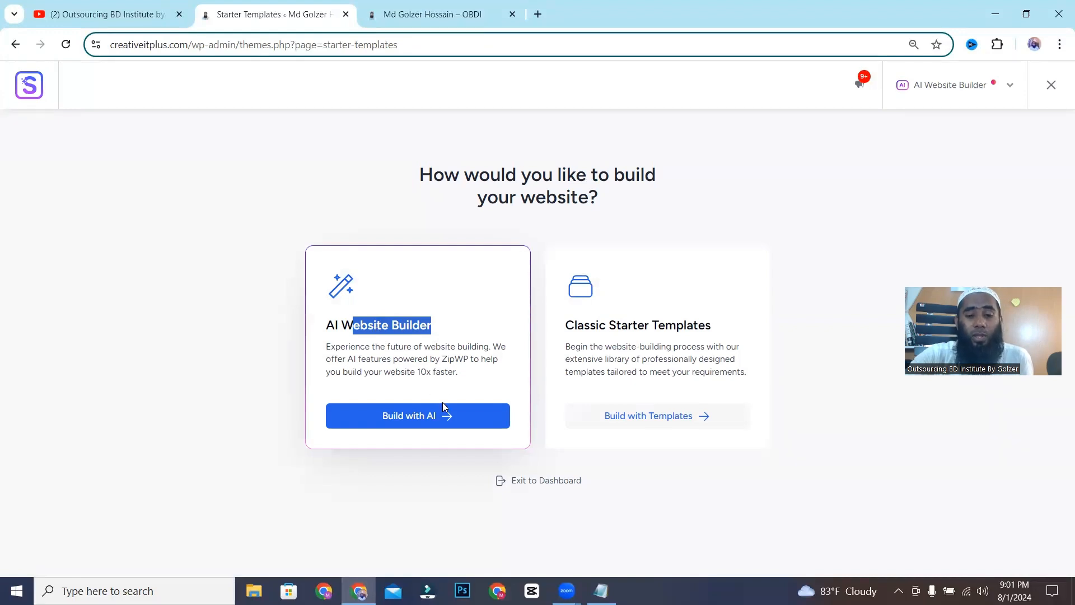
pyautogui.click(656, 420)
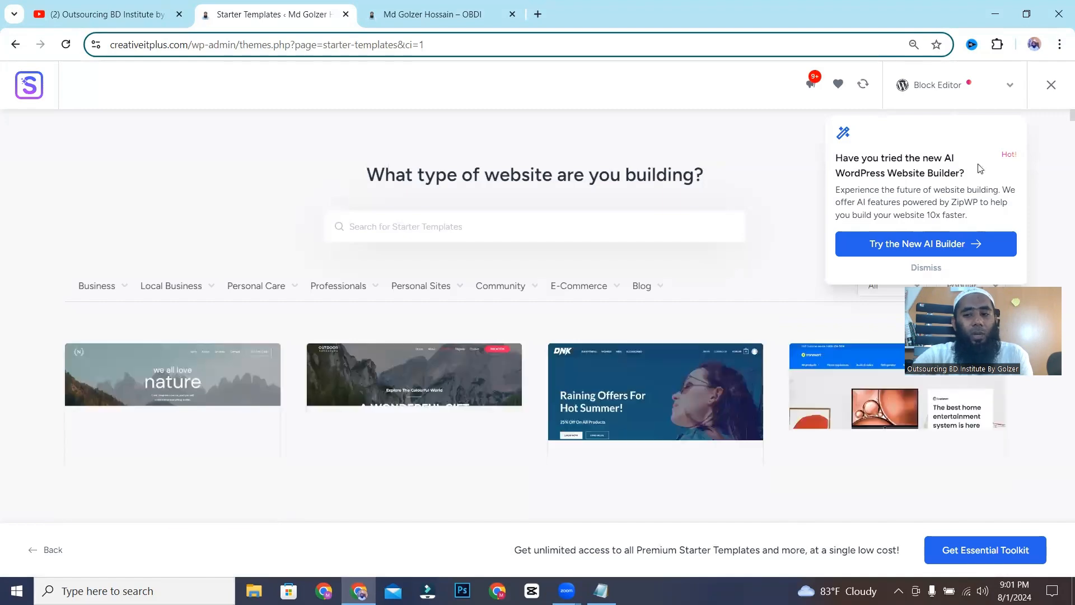
# Browse the starter template designs and examine the Local Business, Professionals, Personal Sites and E-Commerce categories
pyautogui.scroll(-14, 514, 265)
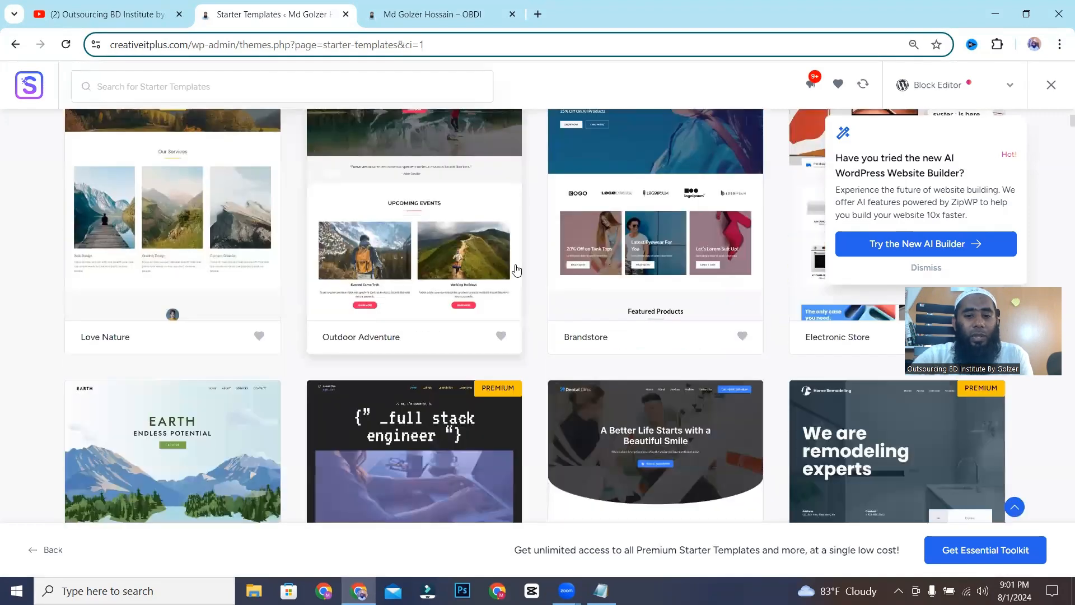
pyautogui.scroll(-5, 516, 278)
pyautogui.scroll(20, 513, 285)
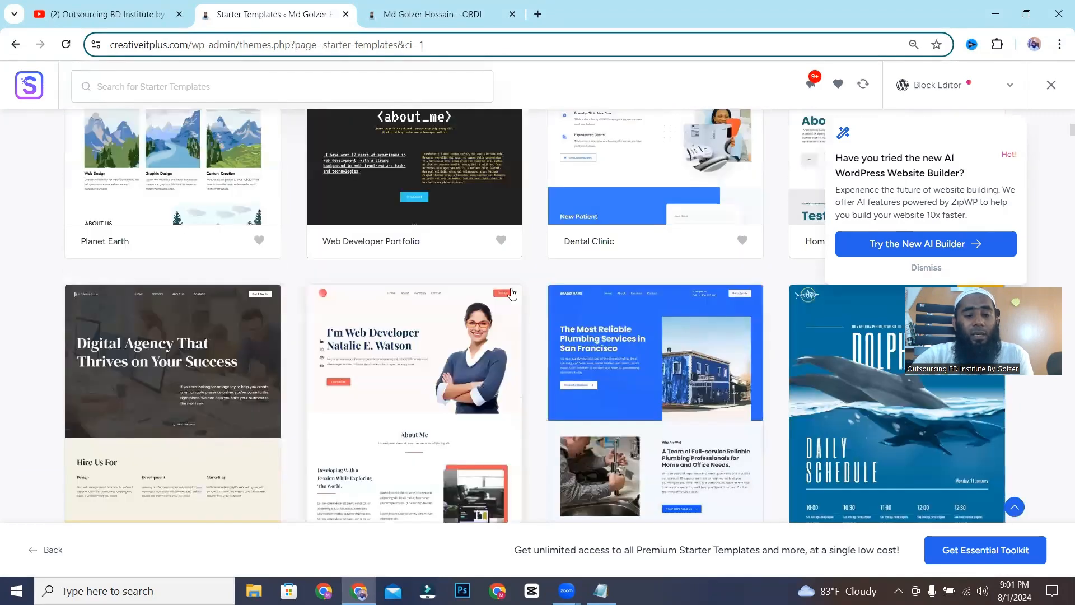
pyautogui.scroll(-3, 507, 314)
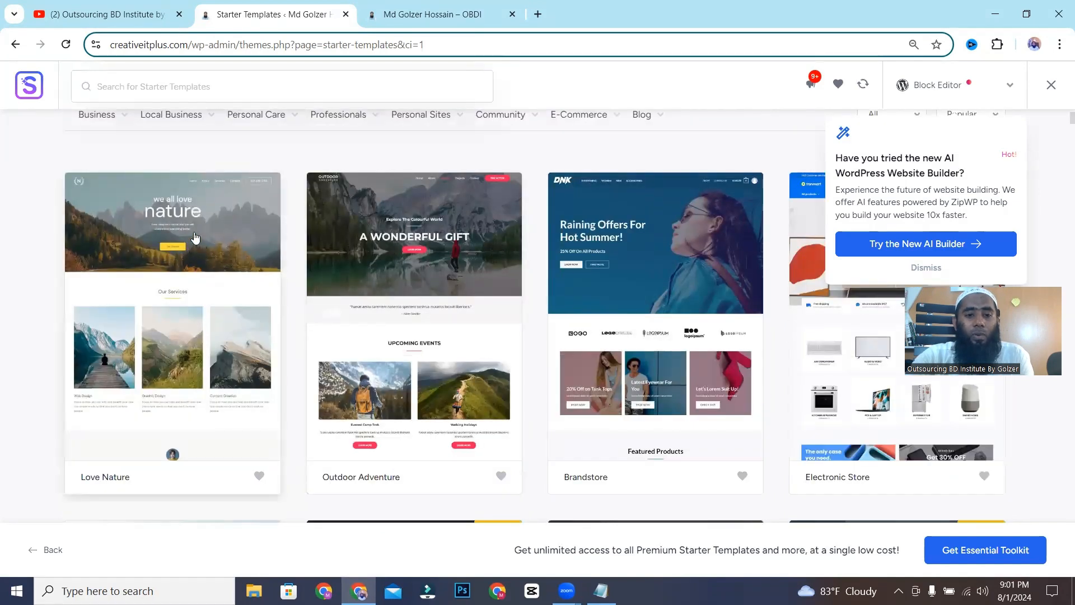
pyautogui.scroll(2, 160, 282)
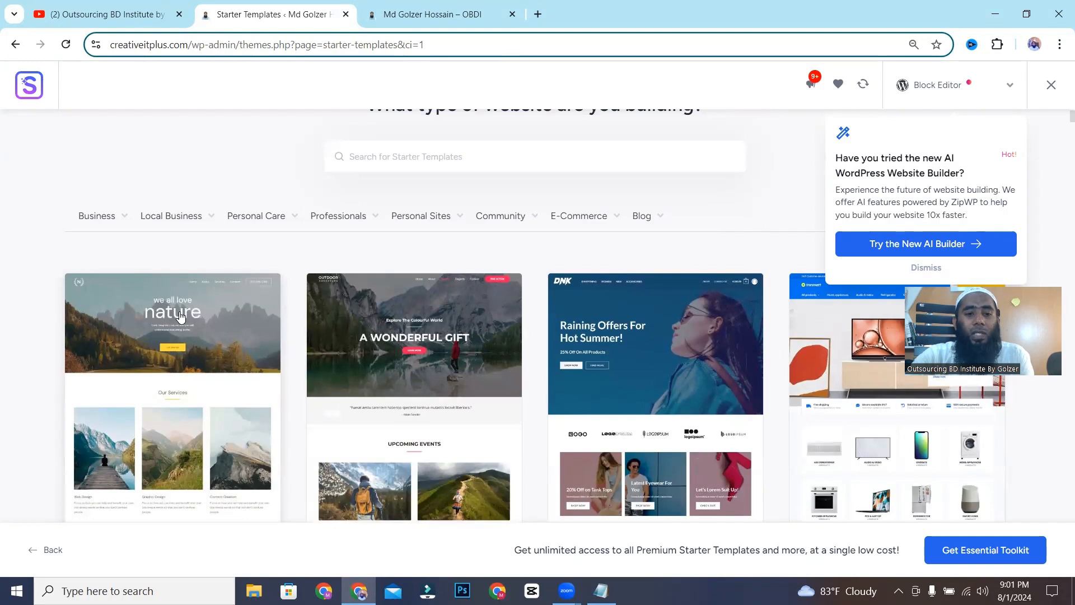
pyautogui.moveTo(171, 235)
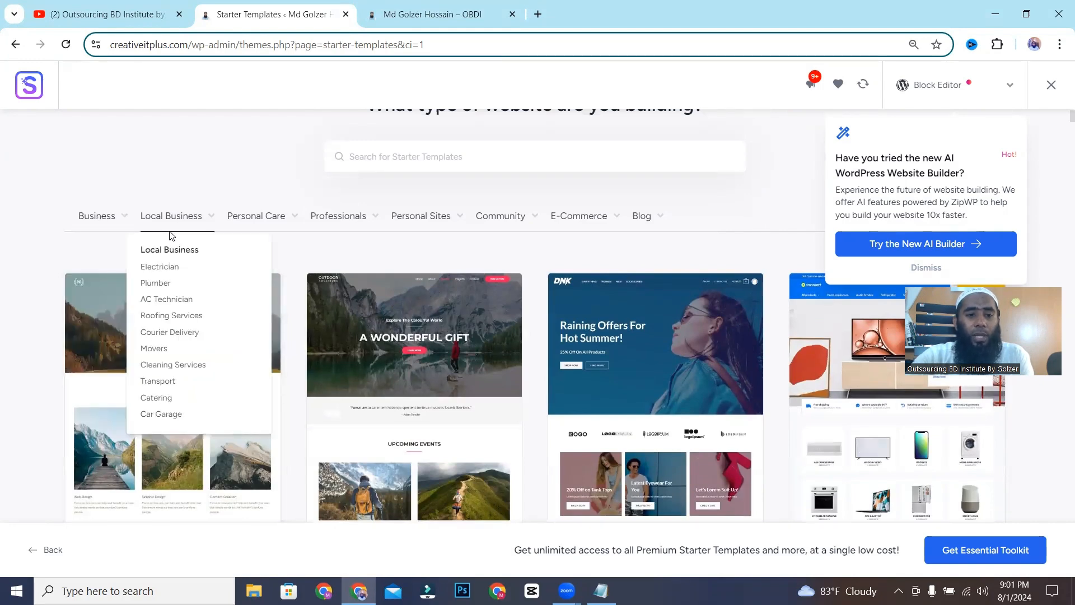
pyautogui.moveTo(327, 216)
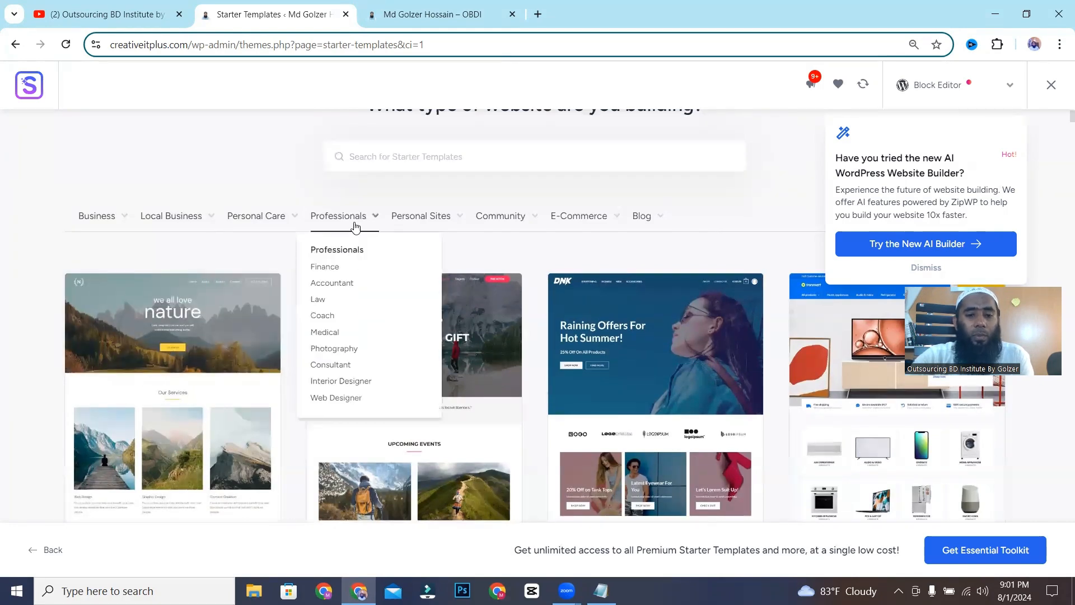
pyautogui.moveTo(432, 221)
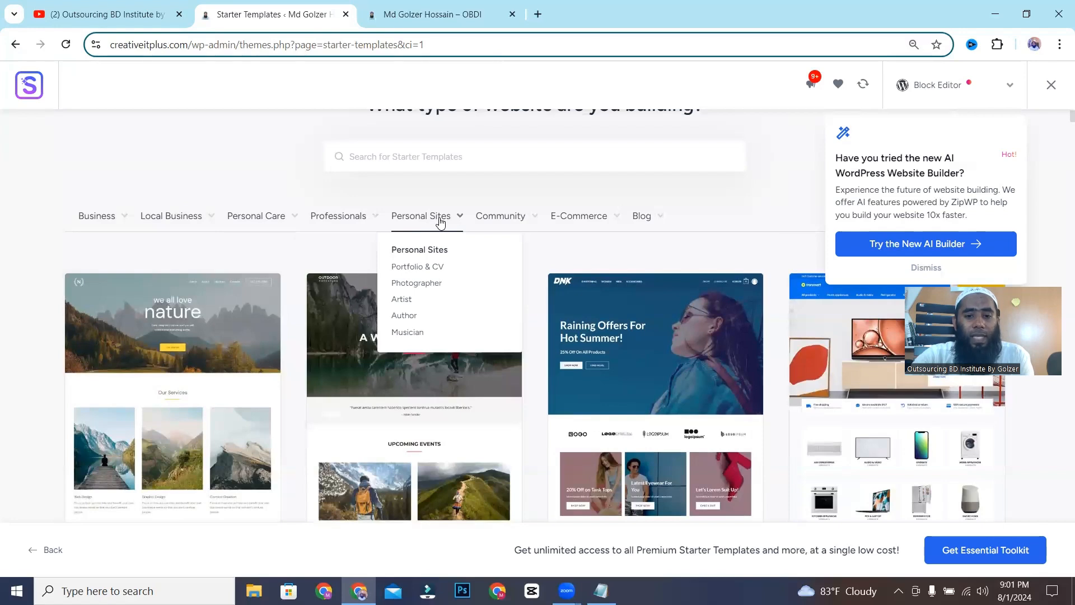
pyautogui.moveTo(580, 223)
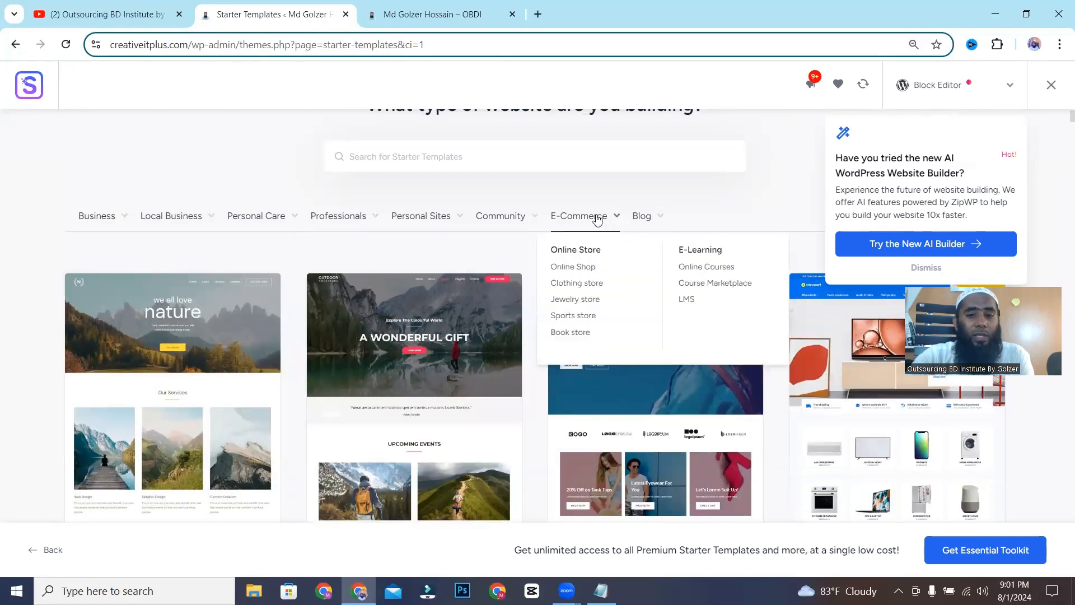
# Filter the starter templates by E-Commerce and look through the store designs
pyautogui.click(597, 219)
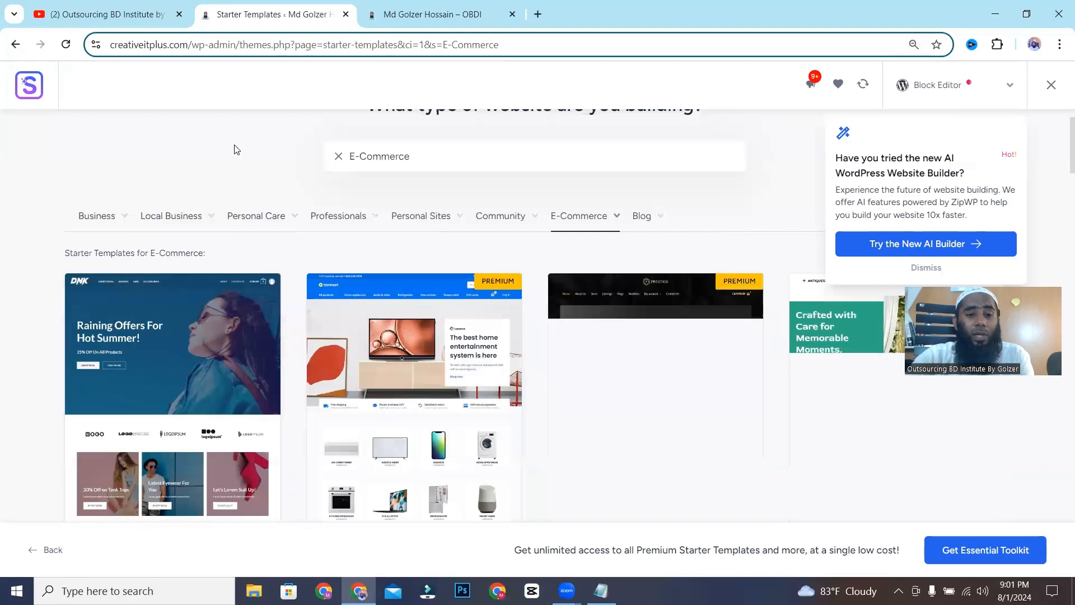
pyautogui.scroll(-3, 306, 255)
pyautogui.scroll(-5, 339, 313)
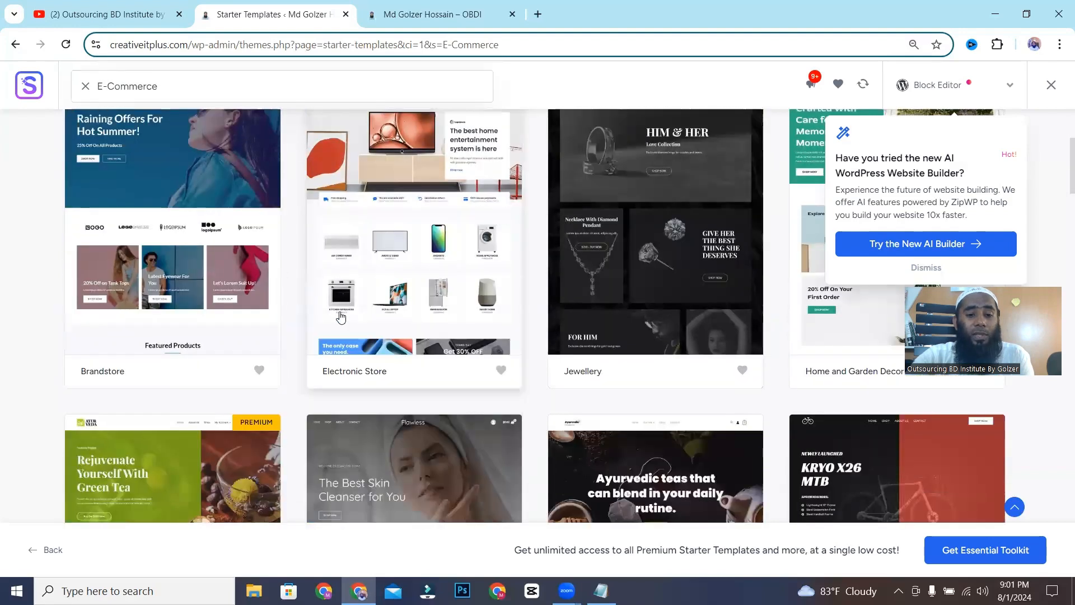
pyautogui.scroll(-7, 382, 364)
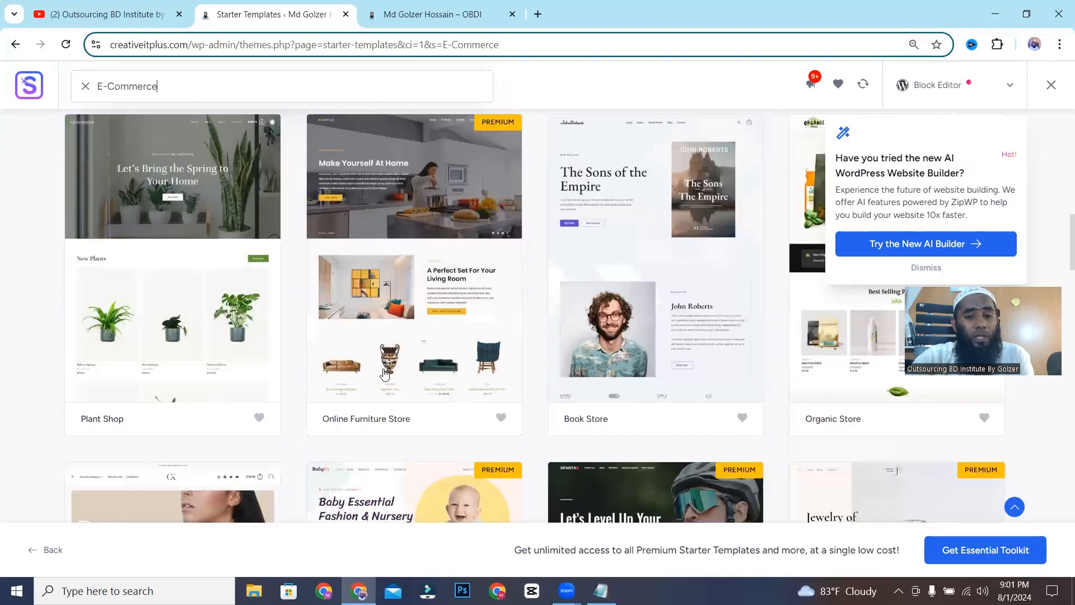
pyautogui.scroll(6, 345, 352)
pyautogui.scroll(2, 345, 351)
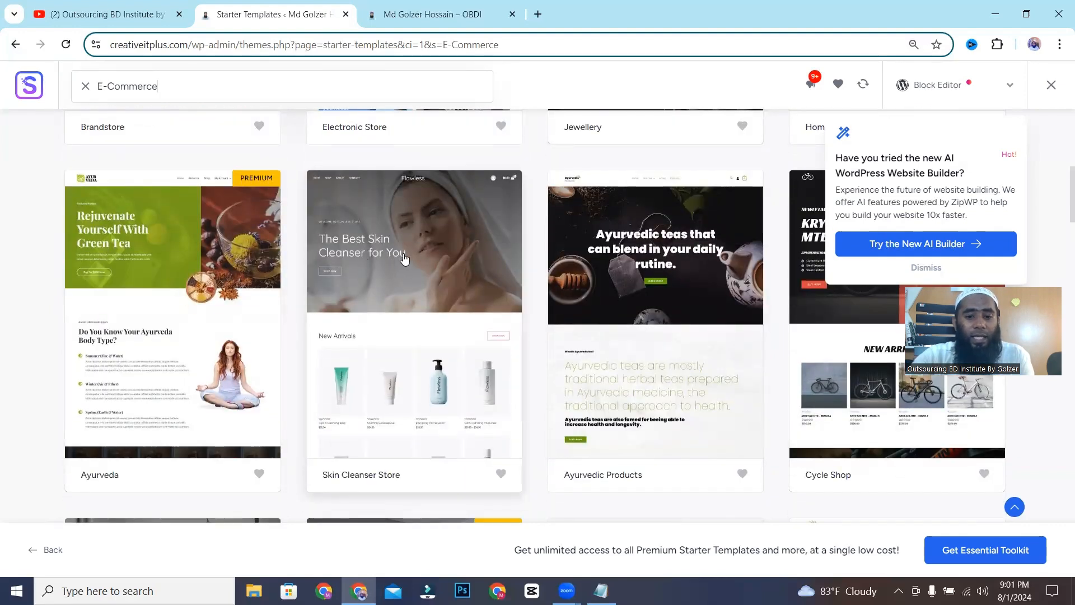
pyautogui.scroll(2, 390, 334)
# Select the Skin Cleanser Store template, continuing with WooCommerce as its platform and the original font pair and color palette
pyautogui.click(391, 334)
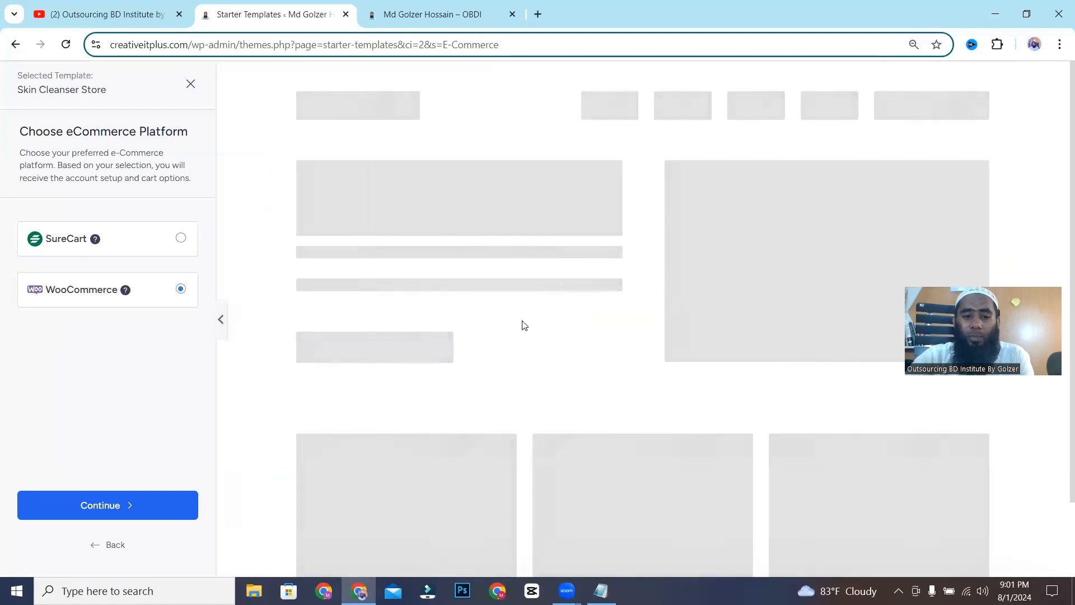
pyautogui.click(144, 506)
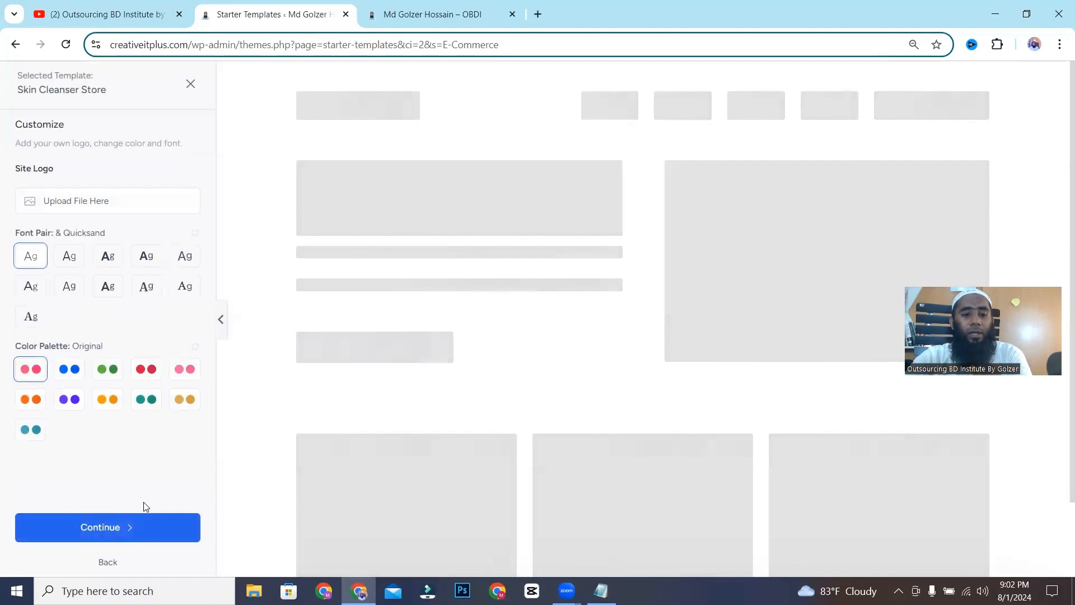
pyautogui.click(123, 536)
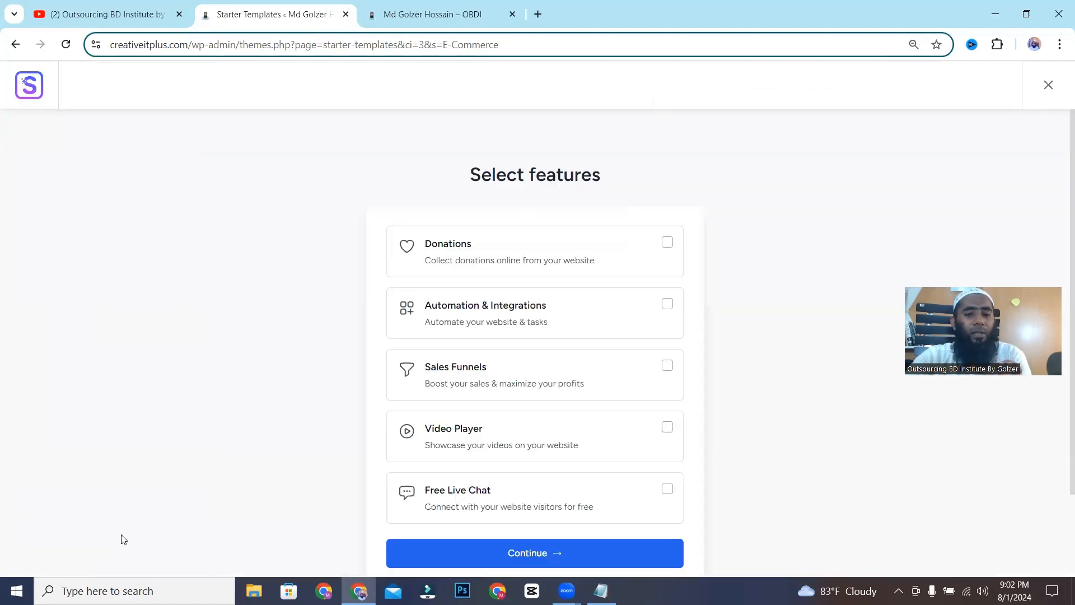
# Skip the optional features and fill in the first name and work email in the final setup form
pyautogui.scroll(-2, 526, 240)
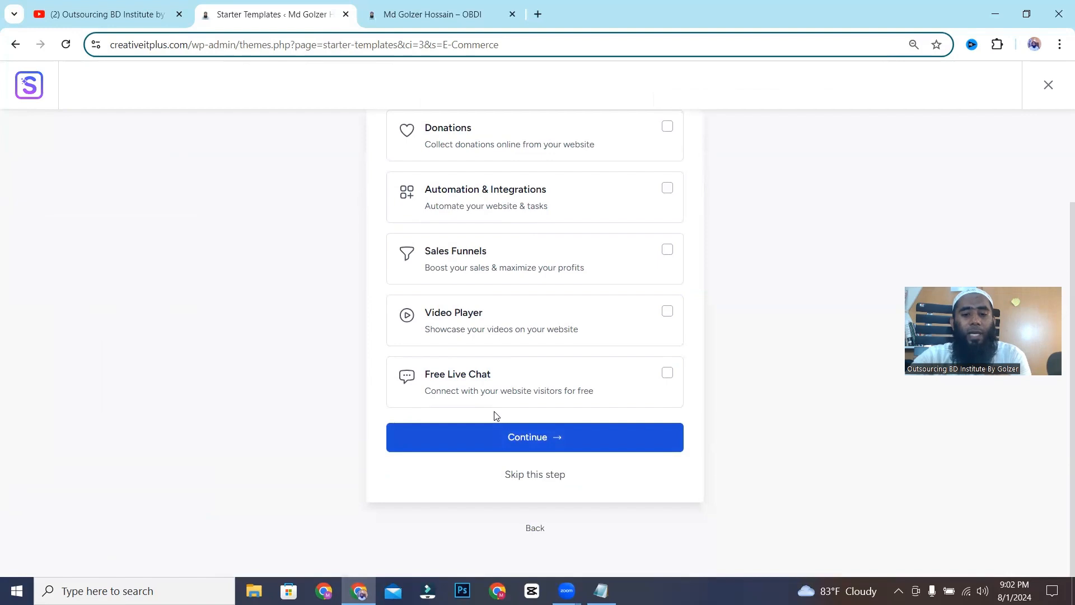
pyautogui.click(514, 475)
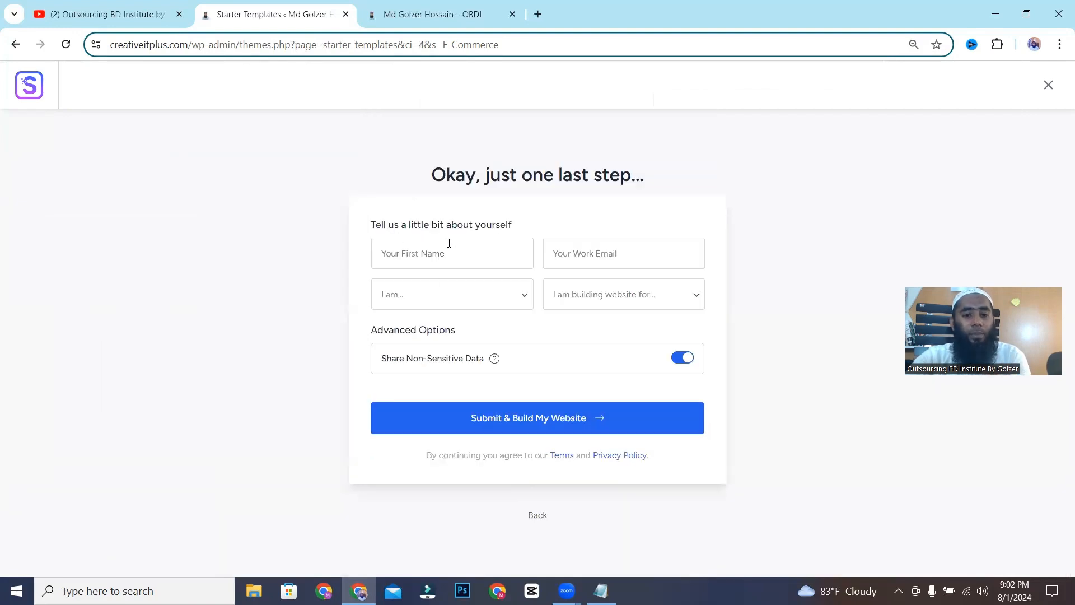
pyautogui.click(409, 261)
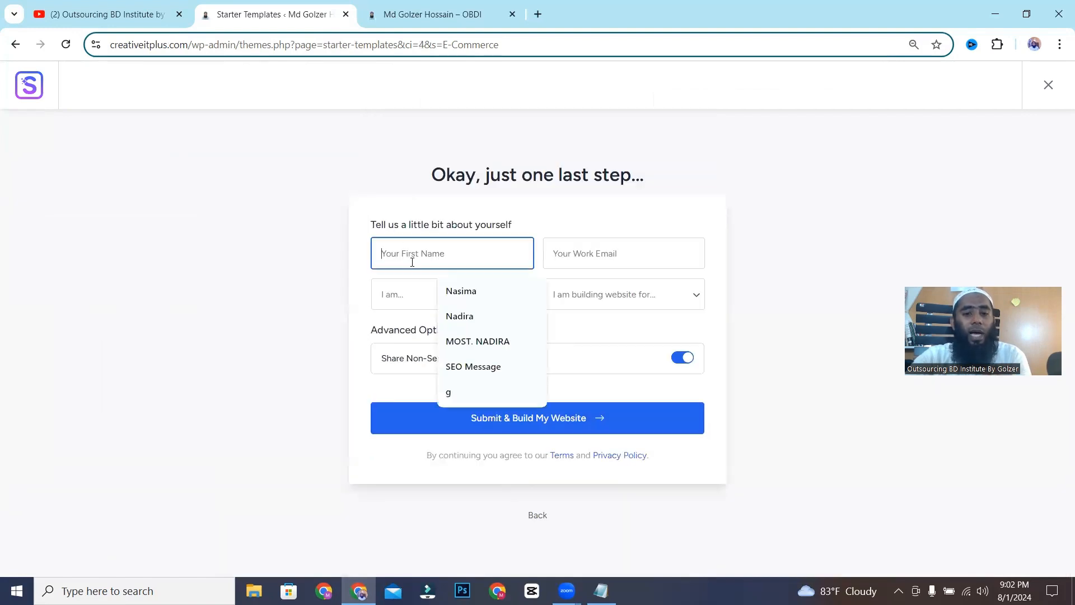
pyautogui.click(446, 348)
pyautogui.click(627, 258)
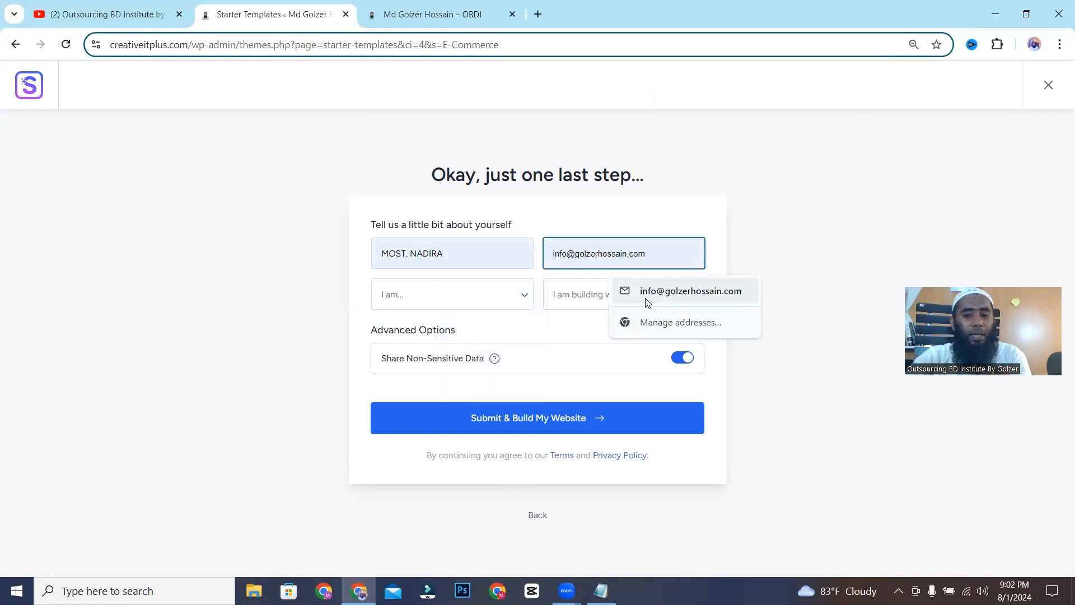
pyautogui.click(649, 301)
# Set the experience level to Beginner and the website owner to Myself/My Company, and submit the form to build the website
pyautogui.click(468, 294)
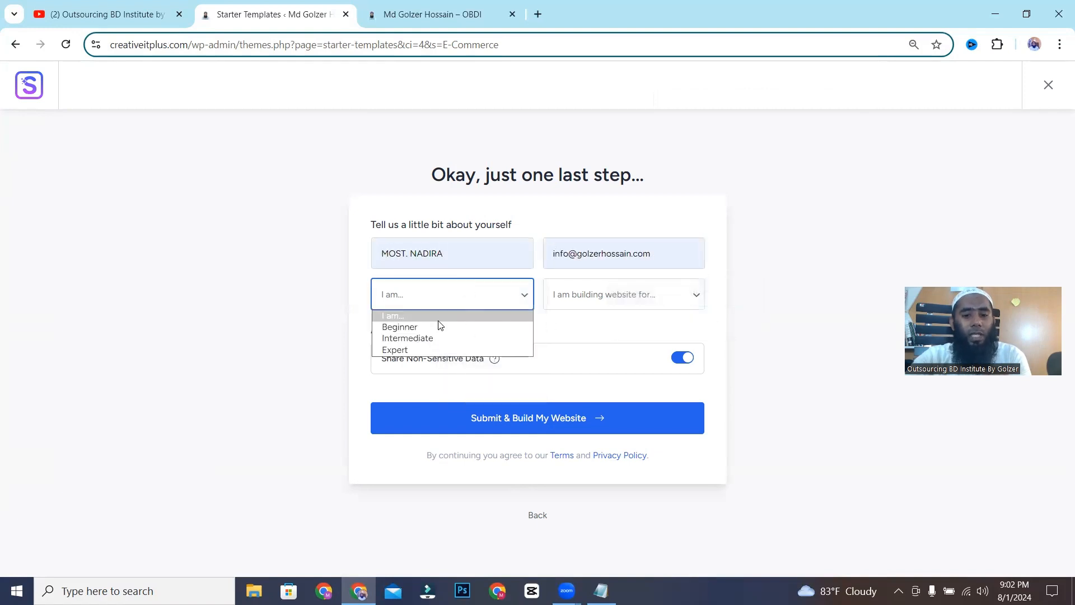
pyautogui.click(410, 330)
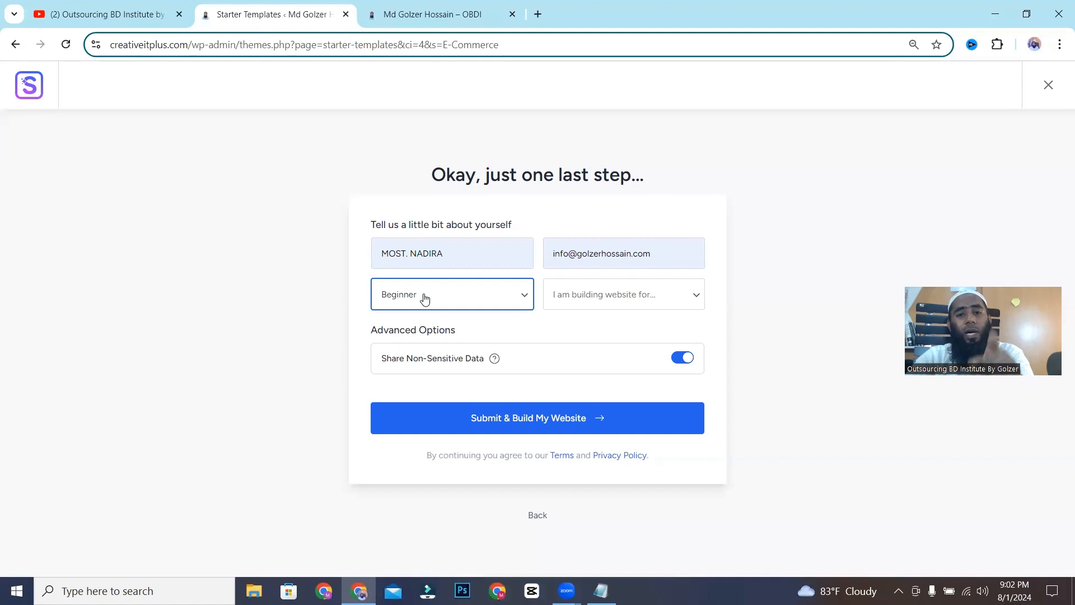
pyautogui.click(655, 297)
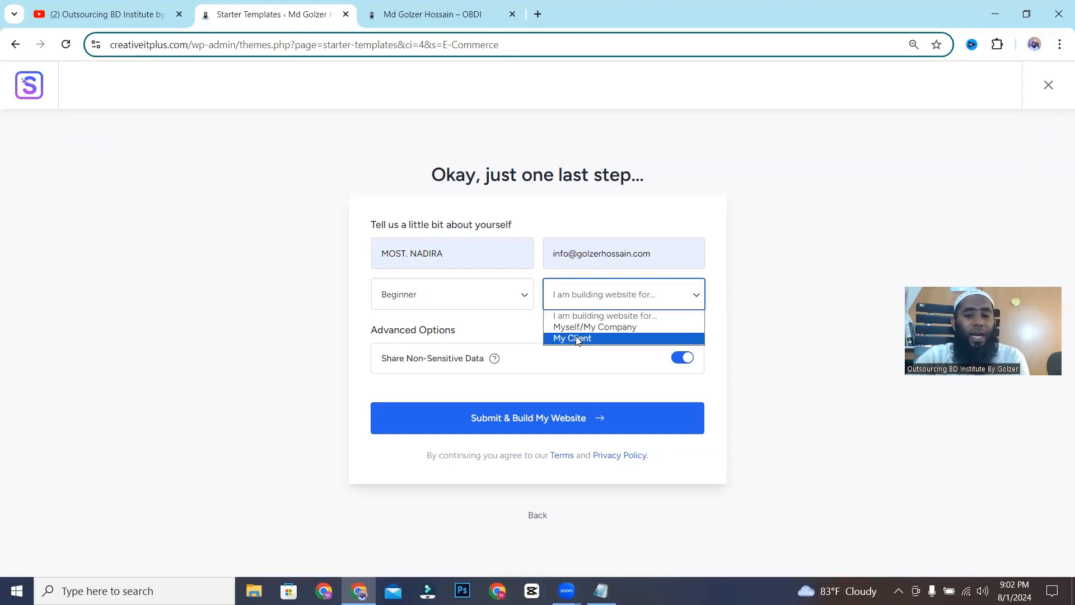
pyautogui.click(593, 328)
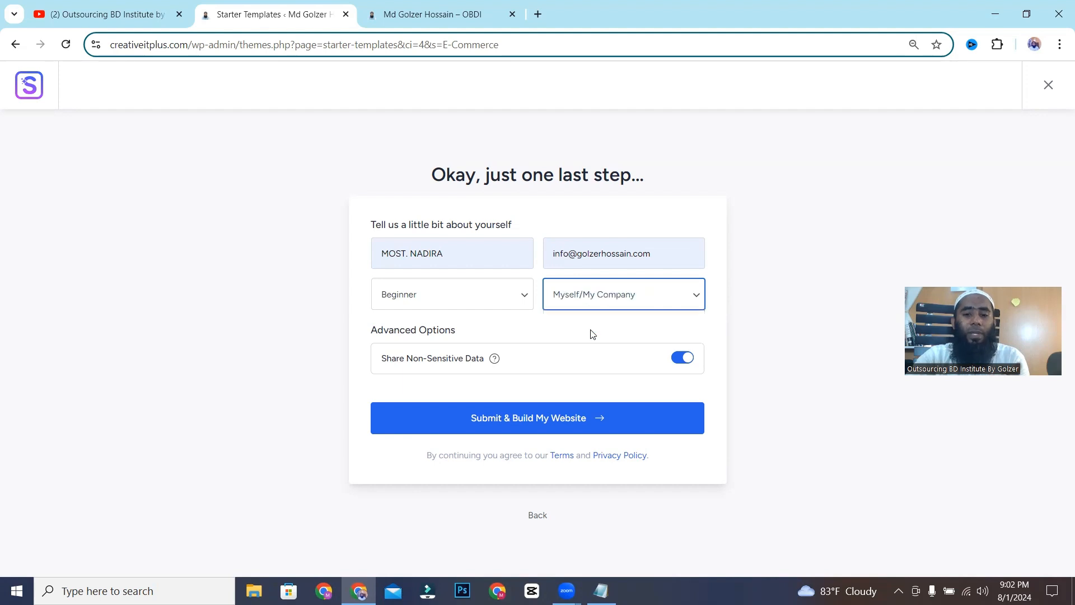
pyautogui.moveTo(399, 338); pyautogui.dragTo(486, 337)
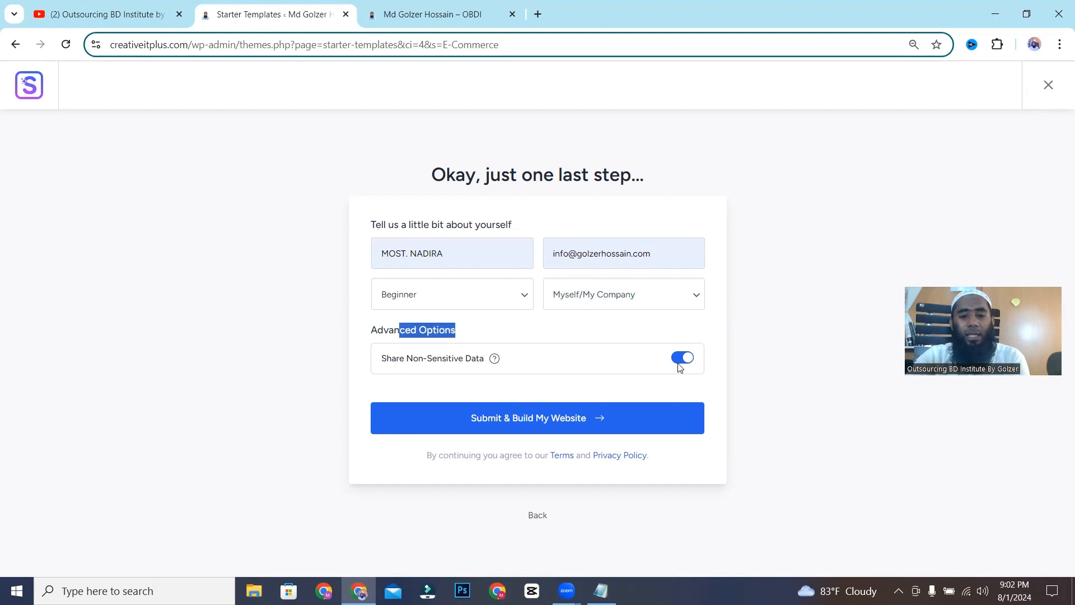
pyautogui.click(481, 421)
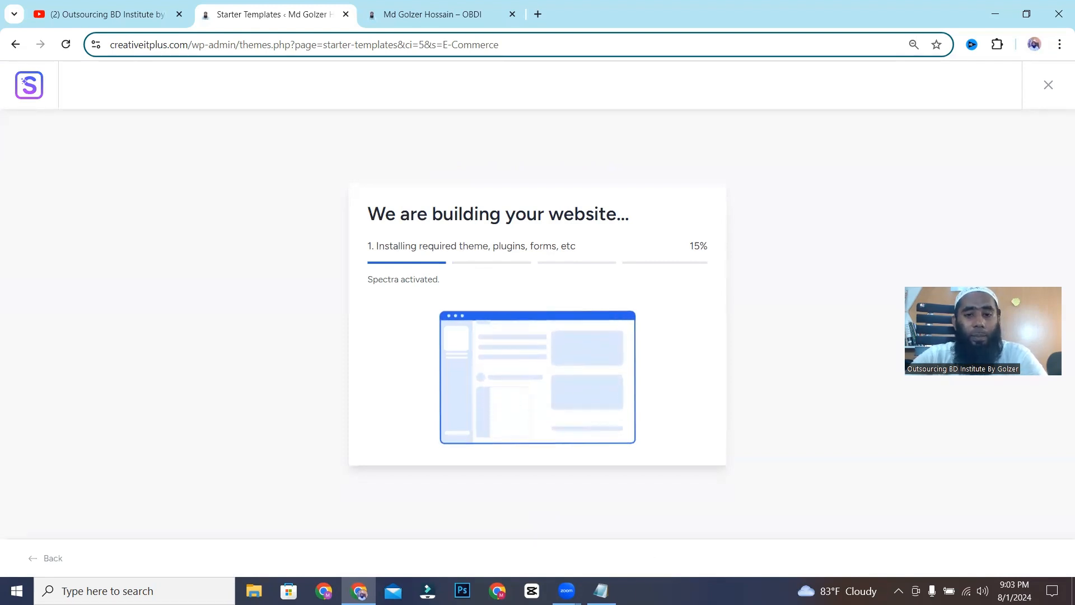
# Switch to Notepad and delete all the notes to get a blank page
pyautogui.hotkey('alt', 'Tab')
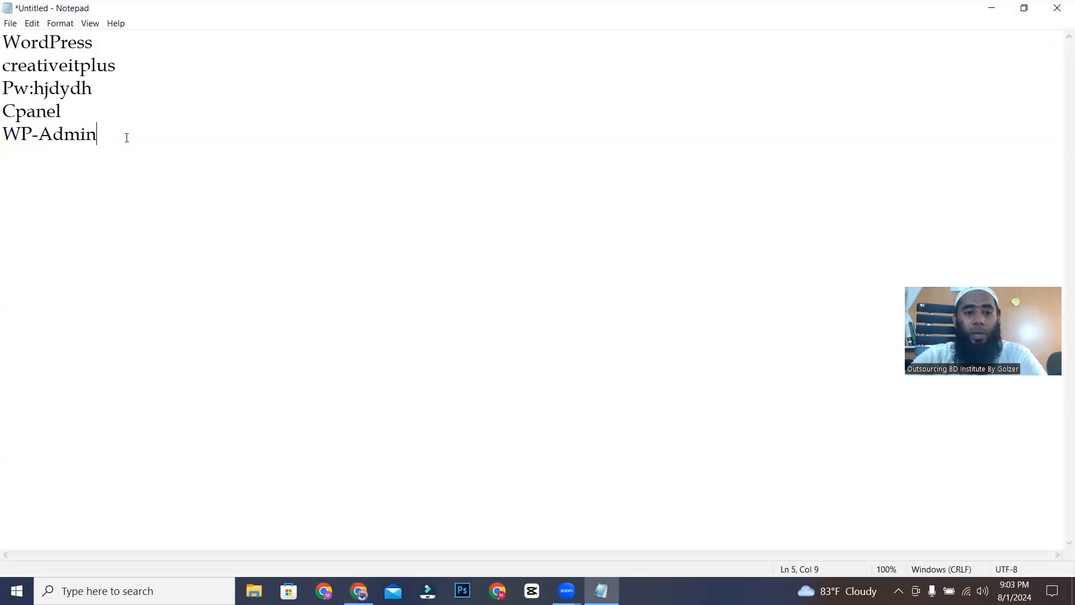
pyautogui.moveTo(125, 137); pyautogui.dragTo(6, 46)
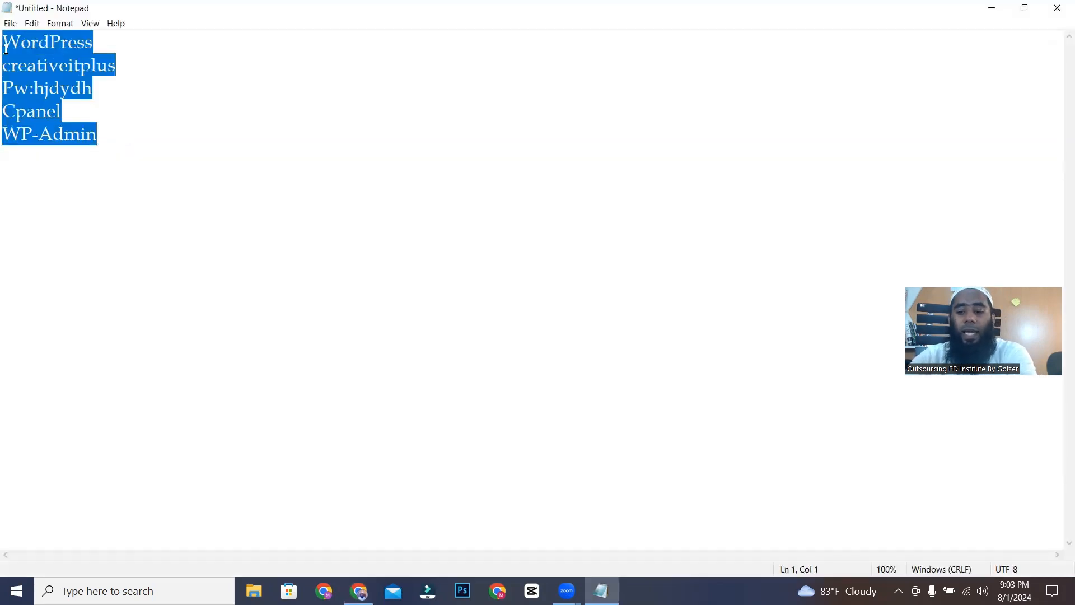
pyautogui.press('Delete')
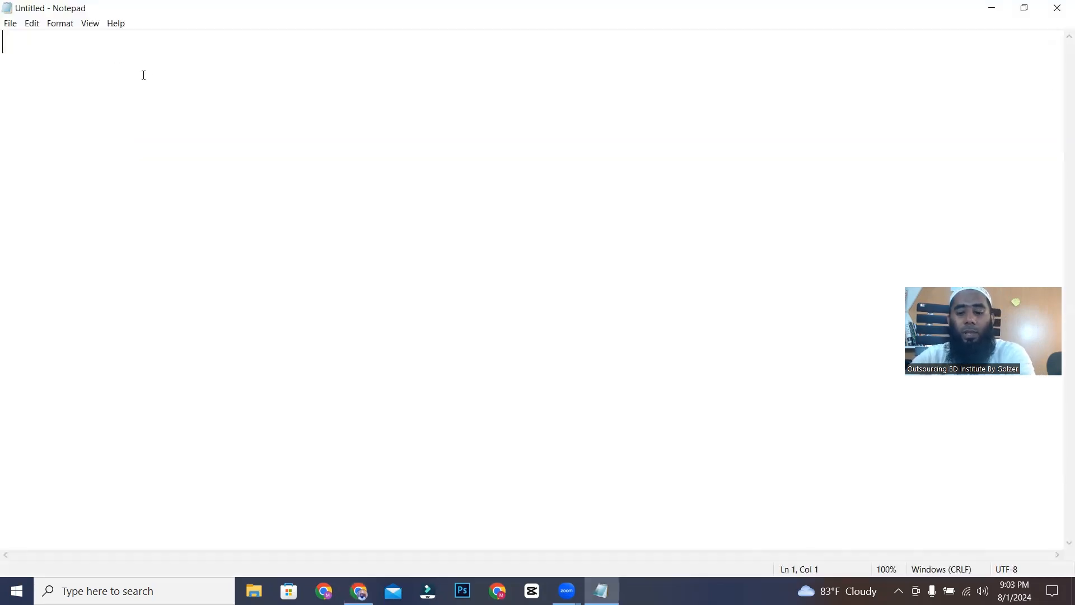
# Start a screen capture of about 1451x764 on the blank page and draw a small red rectangle above three large nested rectangles
pyautogui.press('Print')
pyautogui.moveTo(22, 44); pyautogui.dragTo(835, 472)
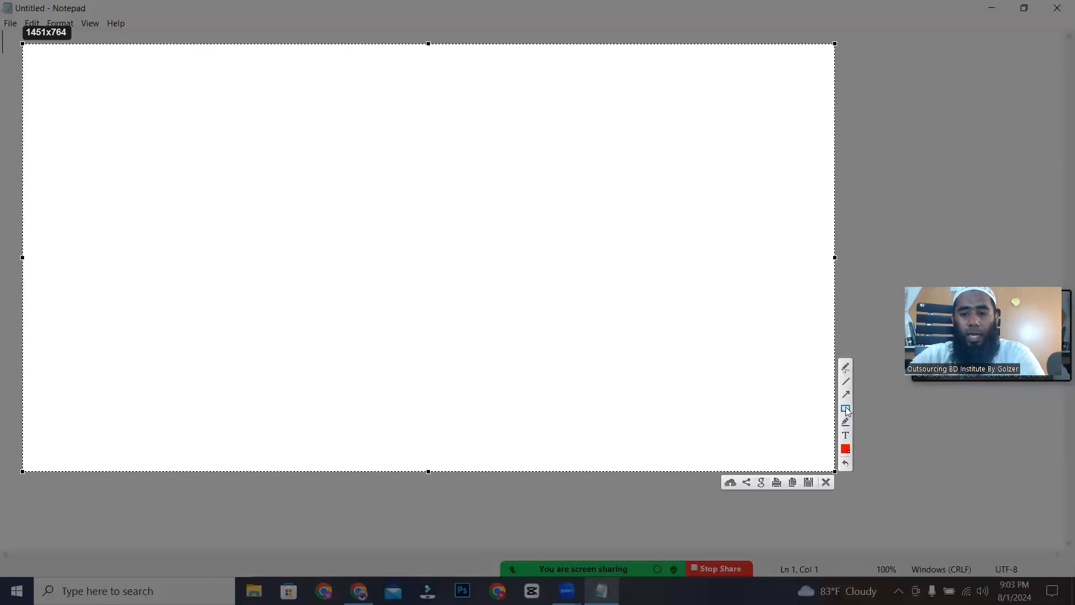
pyautogui.moveTo(53, 68)
pyautogui.mouseDown()
pyautogui.moveTo(77, 83)
pyautogui.moveTo(189, 99)
pyautogui.mouseUp()
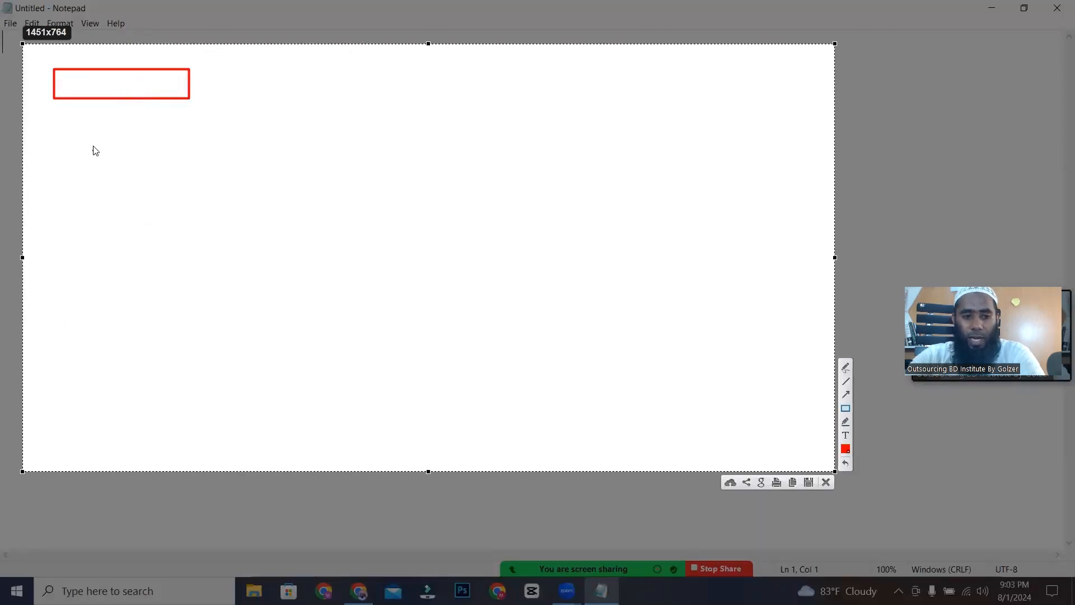
pyautogui.moveTo(73, 123)
pyautogui.mouseDown()
pyautogui.moveTo(576, 304)
pyautogui.moveTo(754, 419)
pyautogui.mouseUp()
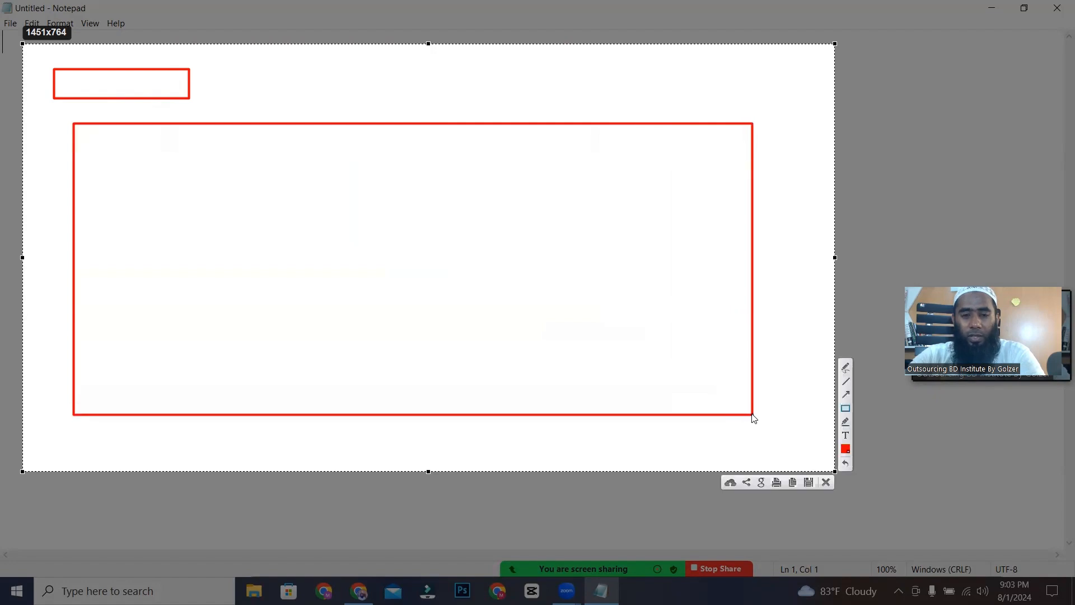
pyautogui.moveTo(102, 136); pyautogui.dragTo(736, 410)
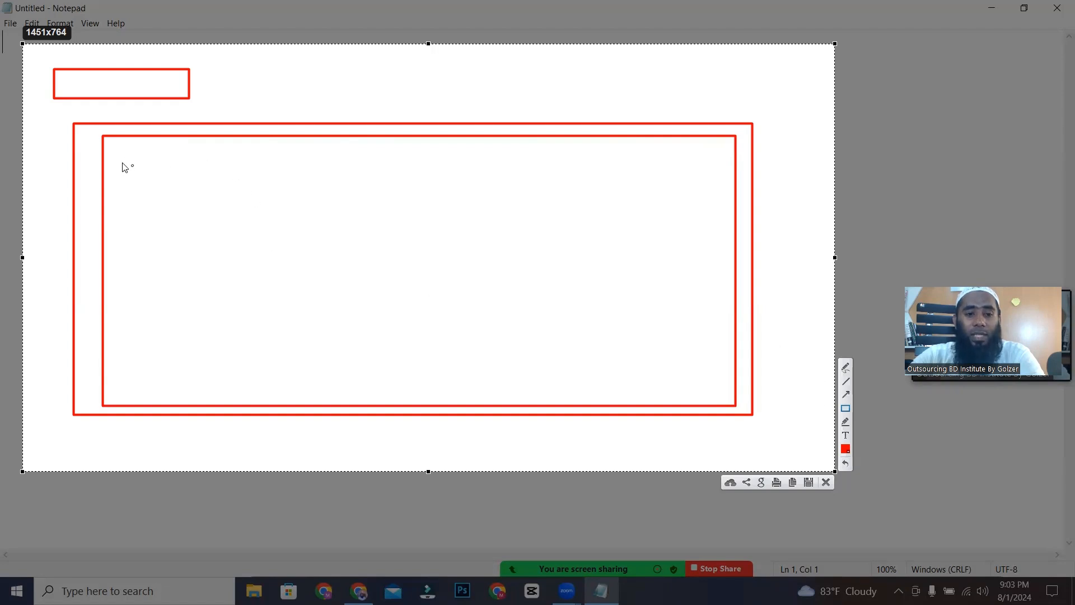
pyautogui.moveTo(130, 154); pyautogui.dragTo(711, 390)
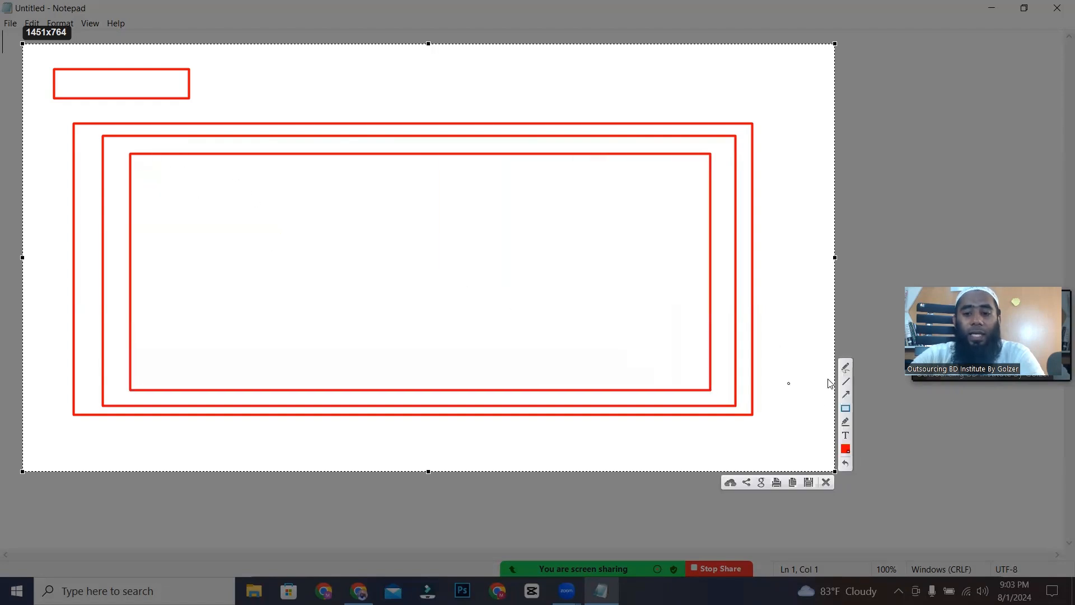
# Draw four small red rectangles as content blocks inside the innermost frame of the sketch
pyautogui.moveTo(152, 181); pyautogui.dragTo(338, 277)
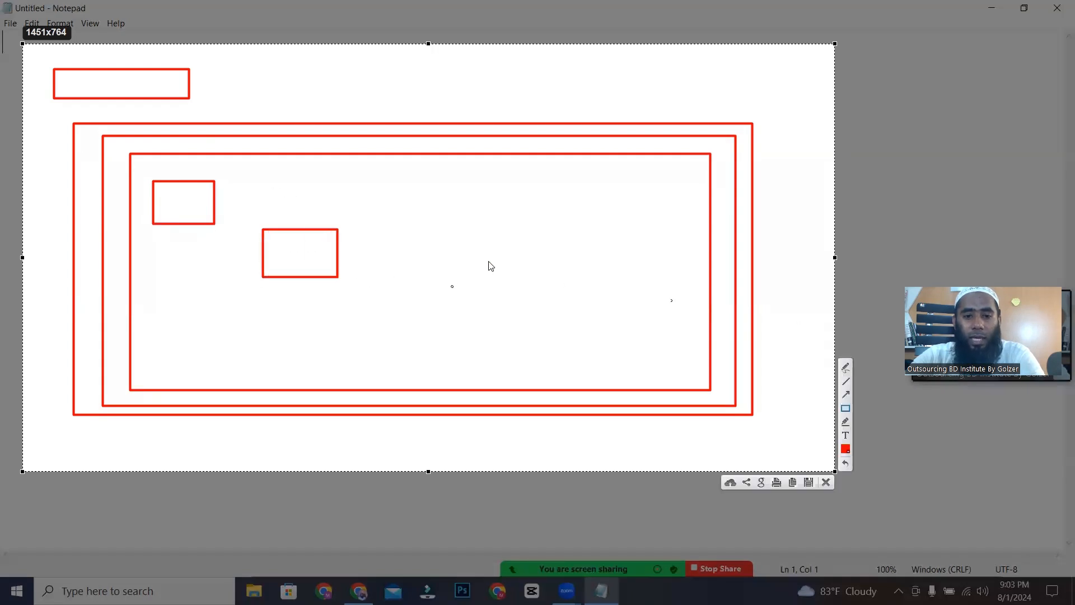
pyautogui.moveTo(461, 231); pyautogui.dragTo(593, 303)
pyautogui.moveTo(236, 320); pyautogui.dragTo(363, 358)
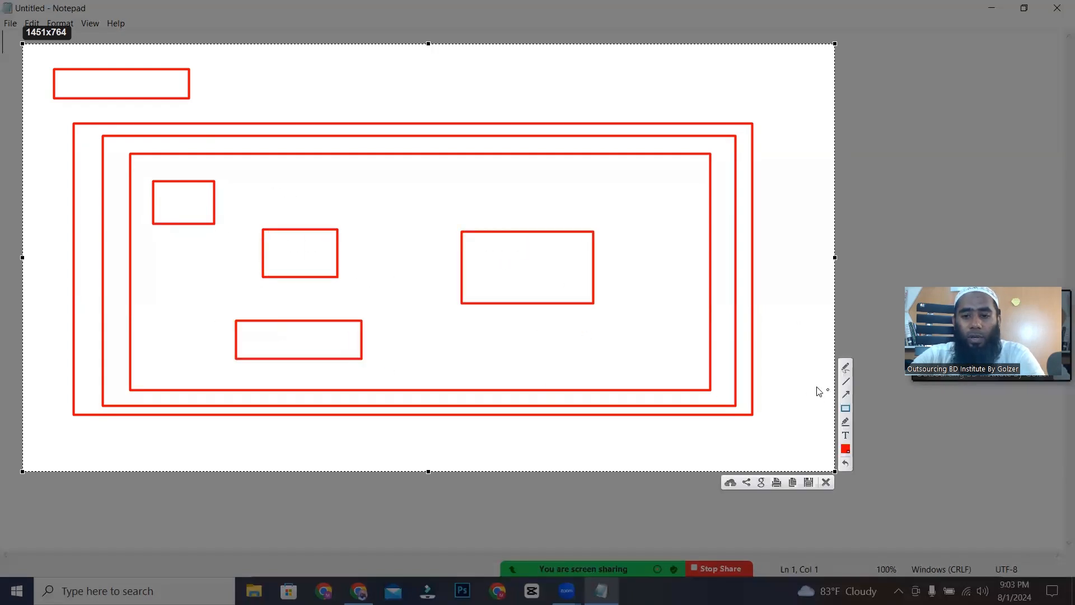
# Sketch freehand wavy lines around the content blocks and mark two of the blocks with the pen
pyautogui.moveTo(245, 191); pyautogui.dragTo(561, 191)
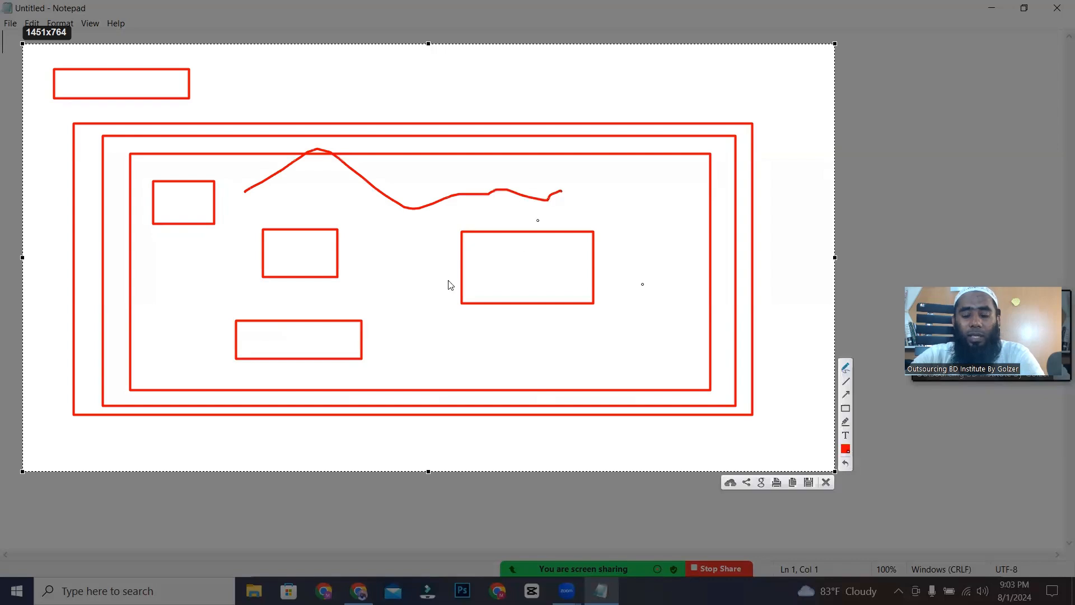
pyautogui.moveTo(467, 323)
pyautogui.mouseDown()
pyautogui.moveTo(576, 307)
pyautogui.moveTo(614, 329)
pyautogui.mouseUp()
pyautogui.moveTo(509, 273)
pyautogui.mouseDown()
pyautogui.moveTo(536, 230)
pyautogui.moveTo(549, 271)
pyautogui.mouseUp()
pyautogui.moveTo(290, 242)
pyautogui.mouseDown()
pyautogui.moveTo(309, 269)
pyautogui.moveTo(314, 229)
pyautogui.mouseUp()
pyautogui.rightClick(412, 206)
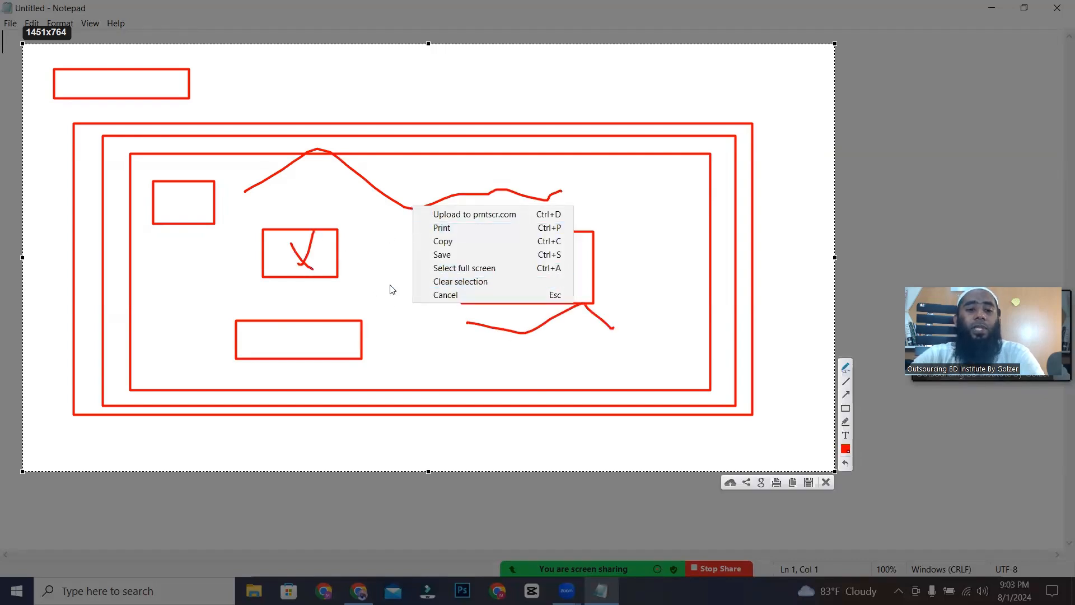
# Tick the three nested frames and circle the inner blocks with the pen, cancel the capture and return to the template import
pyautogui.moveTo(48, 135)
pyautogui.mouseDown()
pyautogui.moveTo(68, 161)
pyautogui.moveTo(120, 126)
pyautogui.mouseUp()
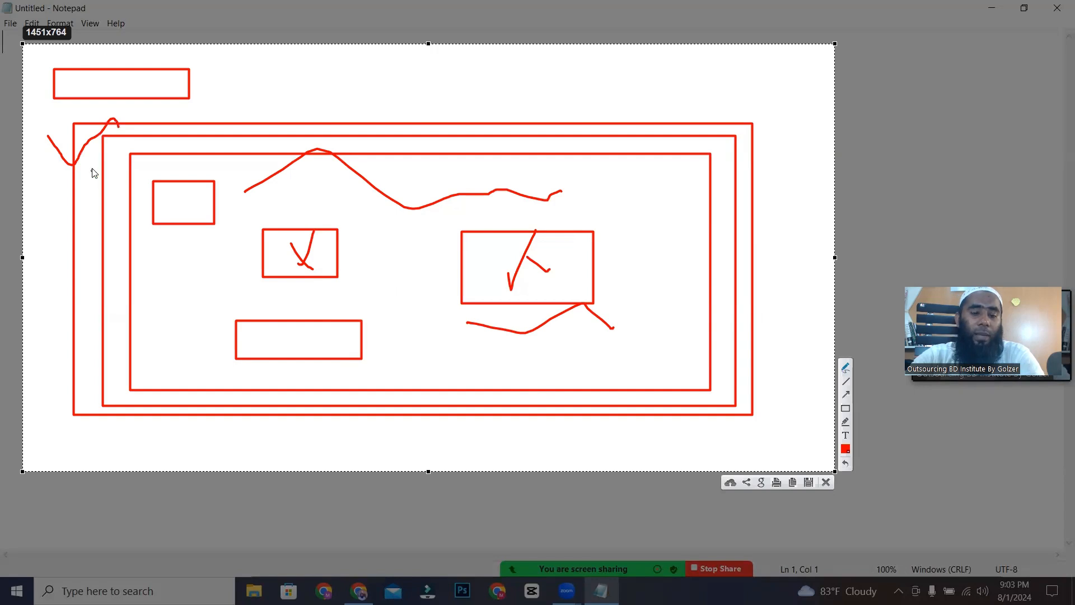
pyautogui.moveTo(93, 168); pyautogui.dragTo(125, 126)
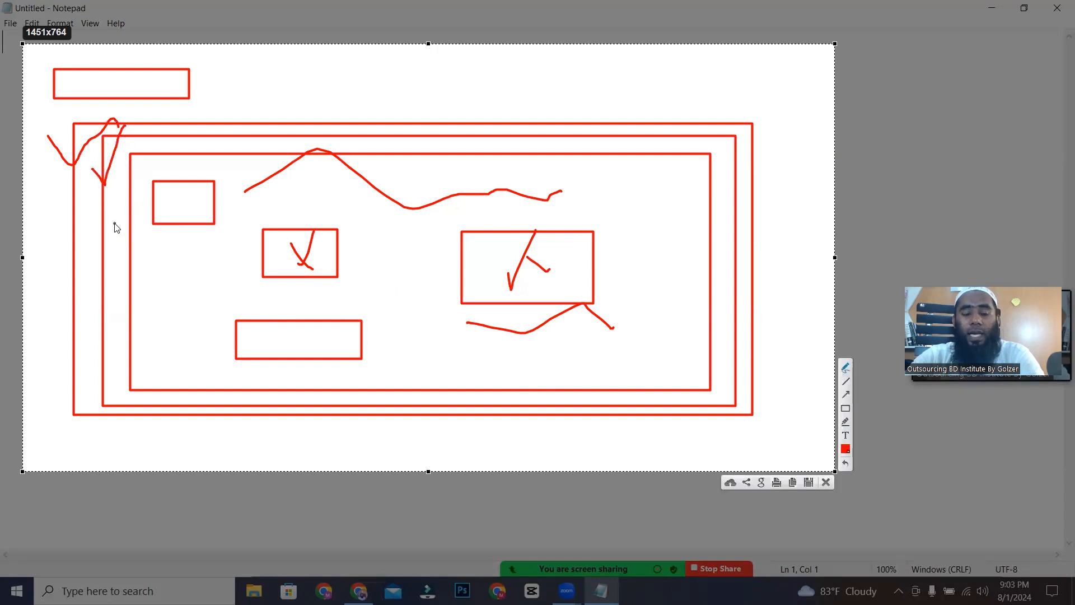
pyautogui.moveTo(115, 224); pyautogui.dragTo(166, 175)
pyautogui.moveTo(361, 183)
pyautogui.mouseDown()
pyautogui.moveTo(285, 177)
pyautogui.moveTo(276, 334)
pyautogui.moveTo(580, 249)
pyautogui.moveTo(295, 180)
pyautogui.mouseUp()
pyautogui.rightClick(339, 125)
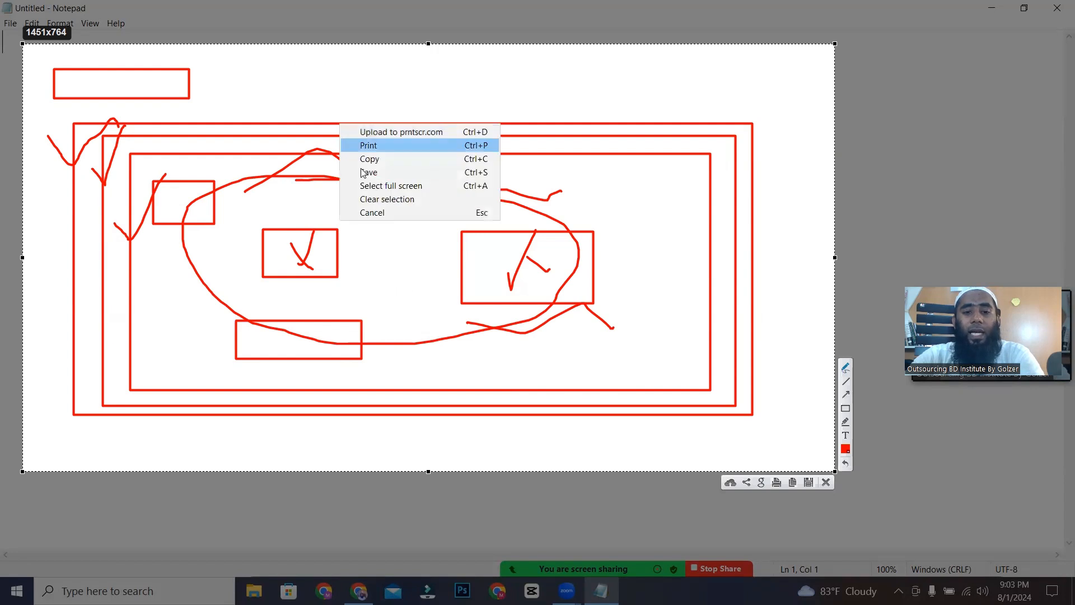
pyautogui.click(390, 215)
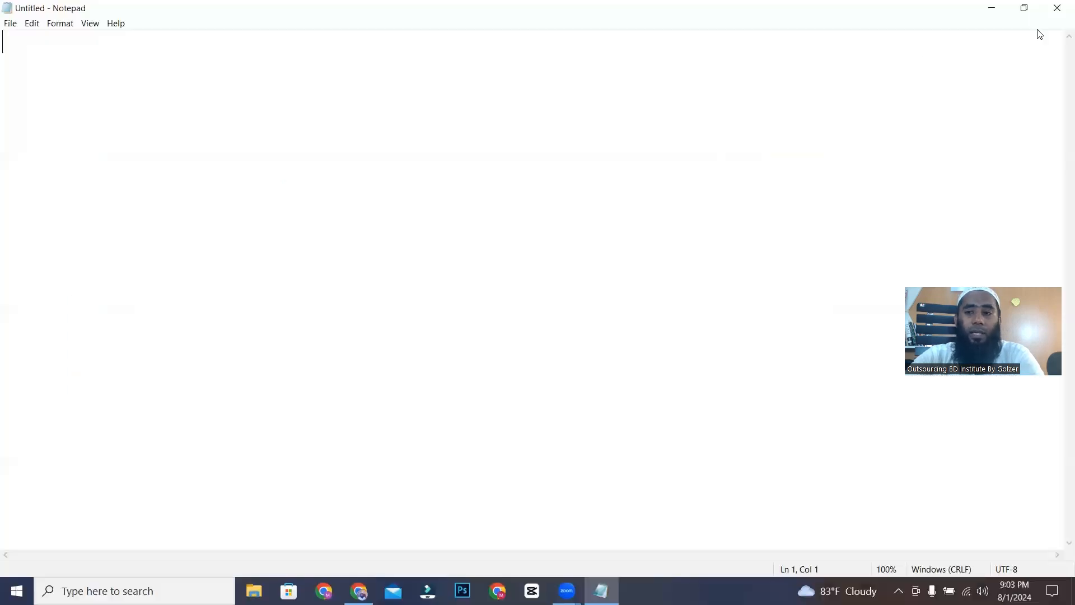
pyautogui.click(991, 8)
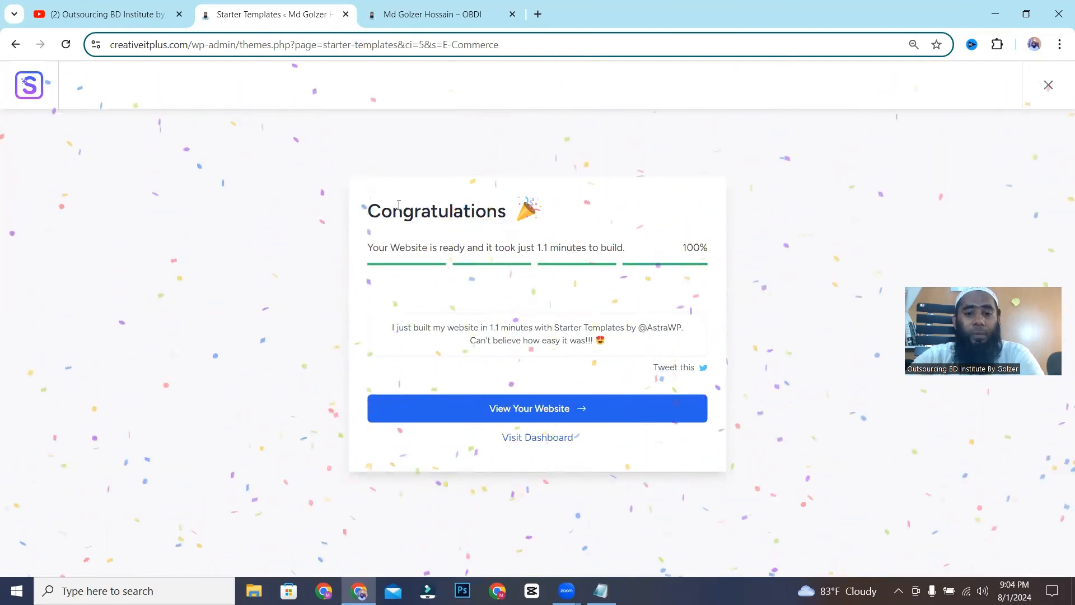
# Open the newly built website from the completed template import and compare it with the blank home page in the older tab
pyautogui.moveTo(398, 205); pyautogui.dragTo(507, 212)
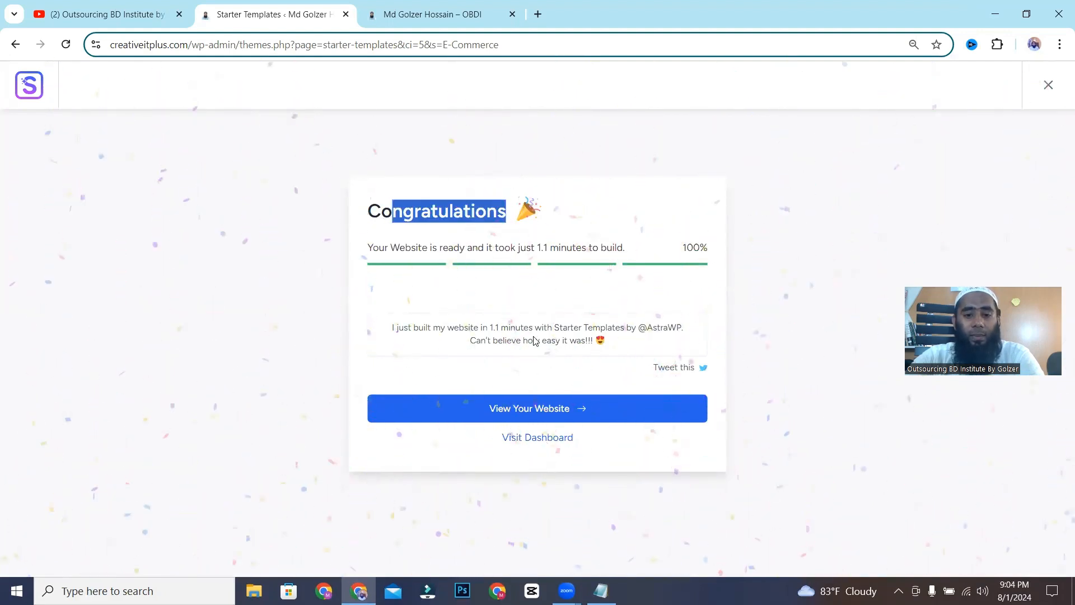
pyautogui.click(531, 409)
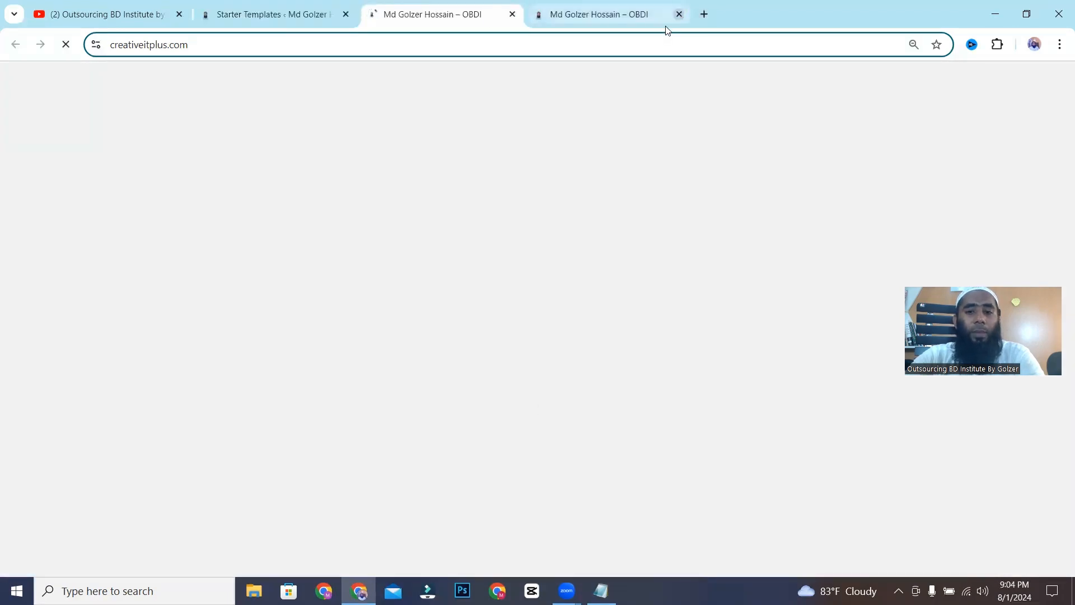
pyautogui.click(638, 16)
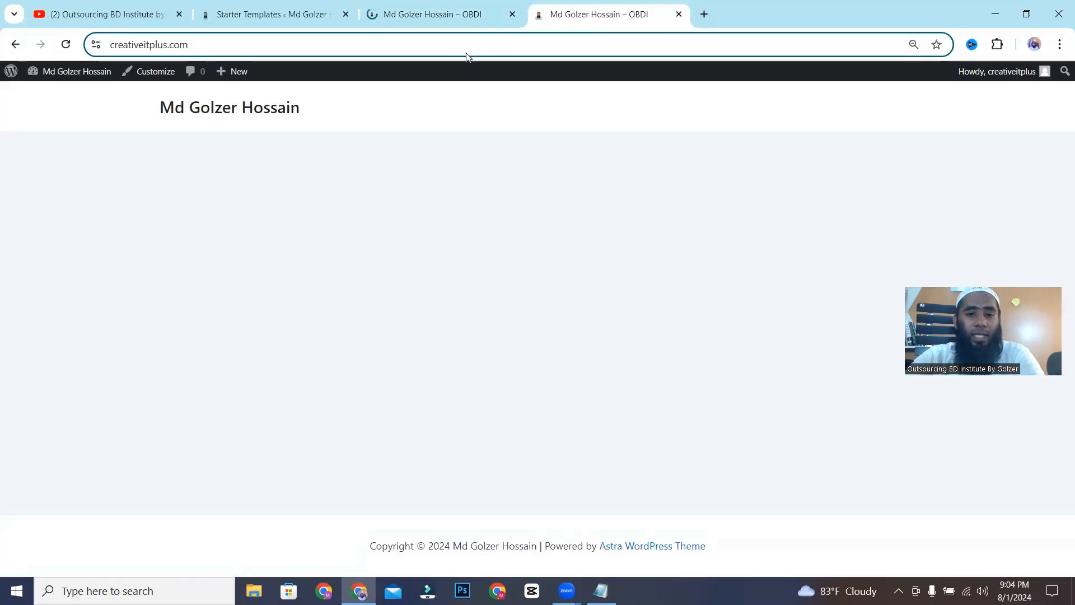
pyautogui.click(442, 15)
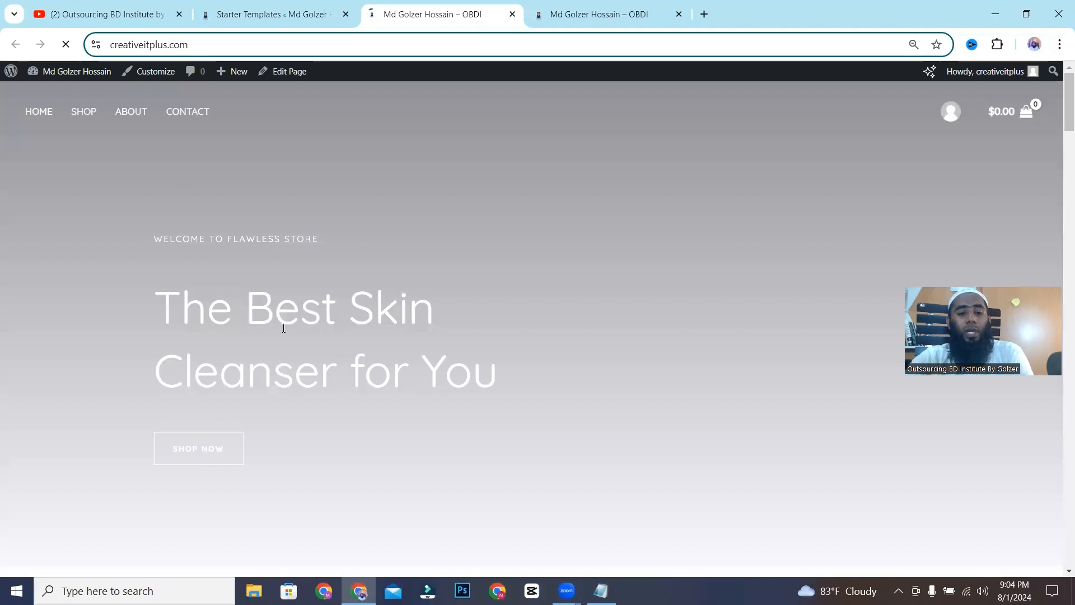
# Examine the new store's home page, from the hero banner and New Arrivals products to the Beauty Flawless Skin and feature sections
pyautogui.scroll(-5, 515, 336)
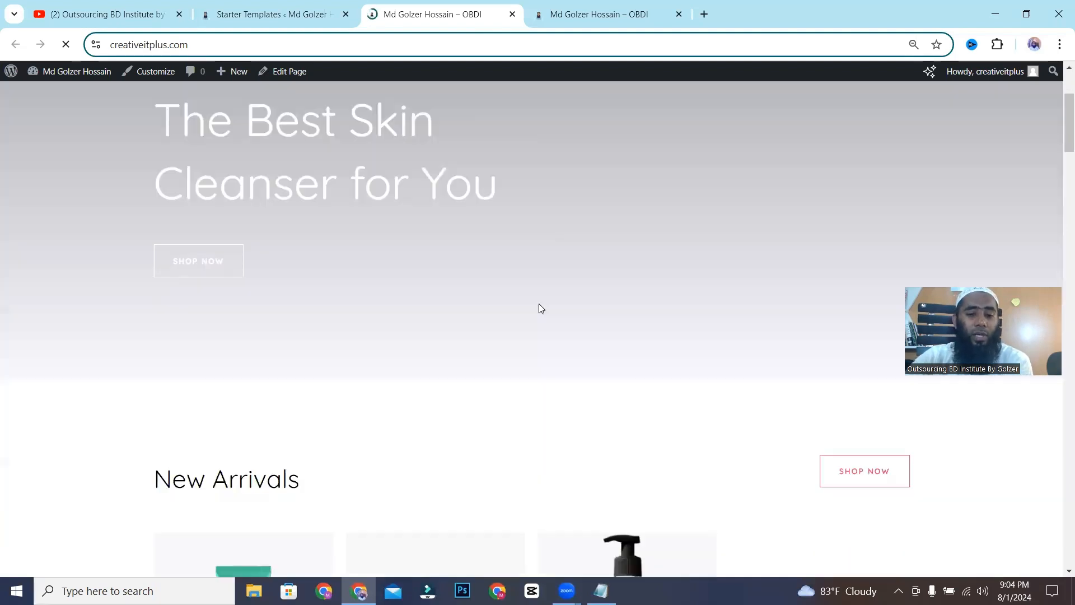
pyautogui.scroll(4, 599, 370)
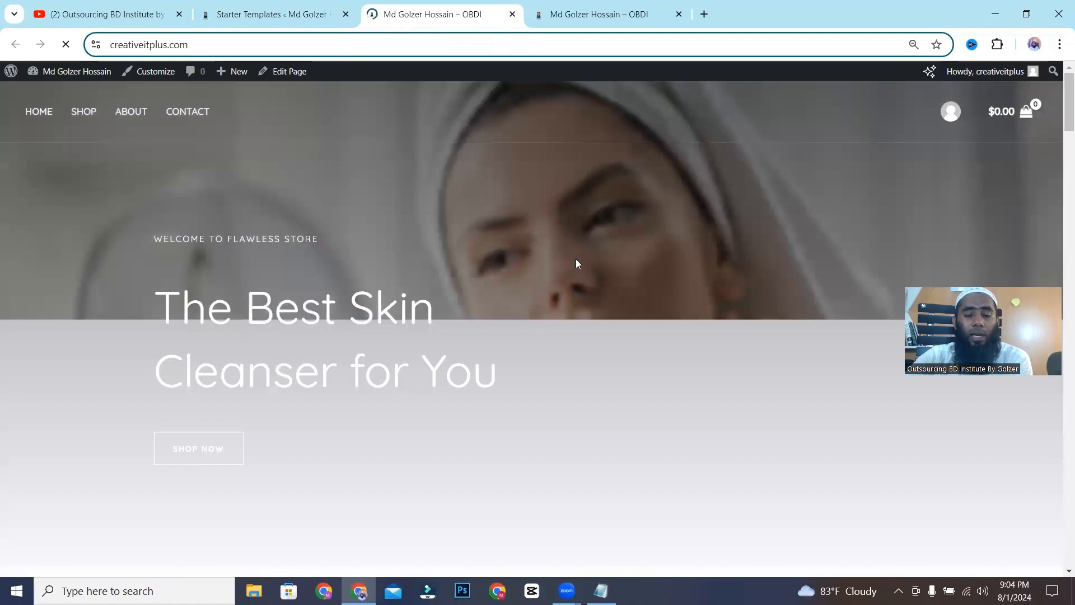
pyautogui.scroll(-6, 529, 269)
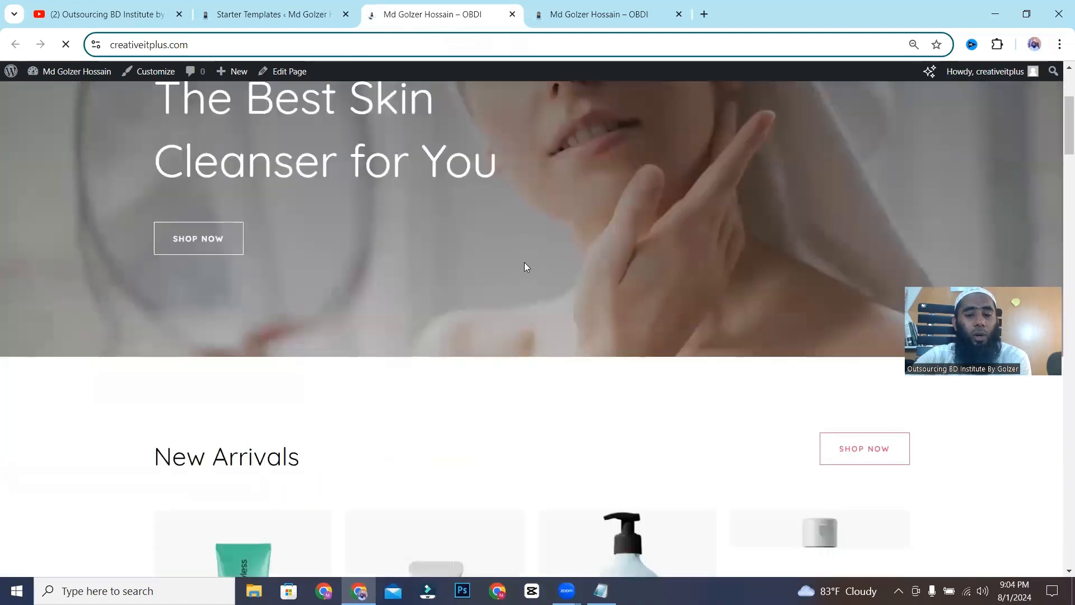
pyautogui.scroll(-15, 524, 265)
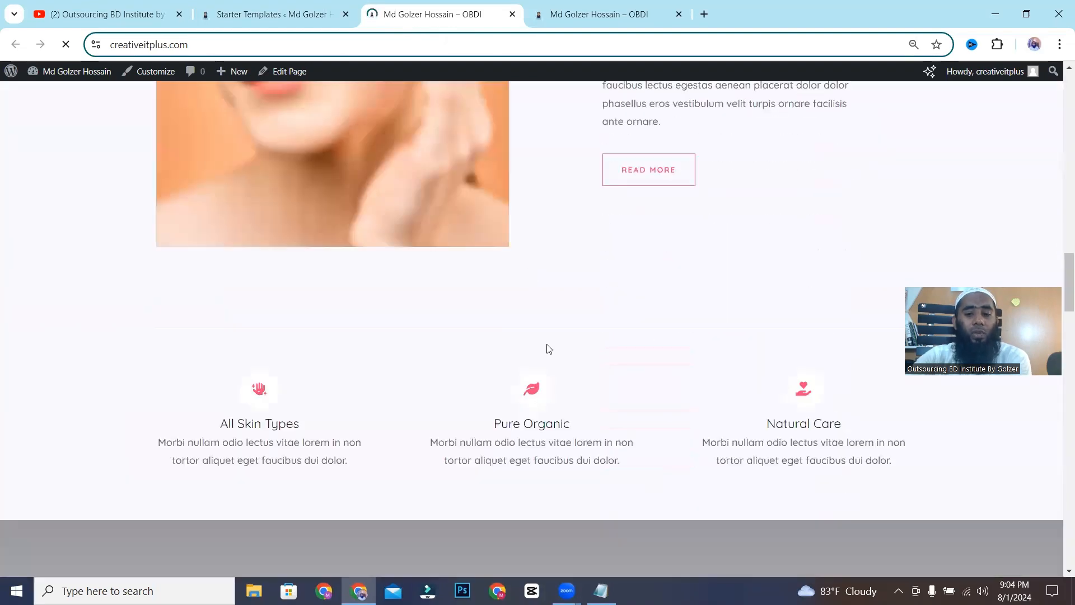
pyautogui.scroll(5, 549, 348)
pyautogui.scroll(1, 549, 349)
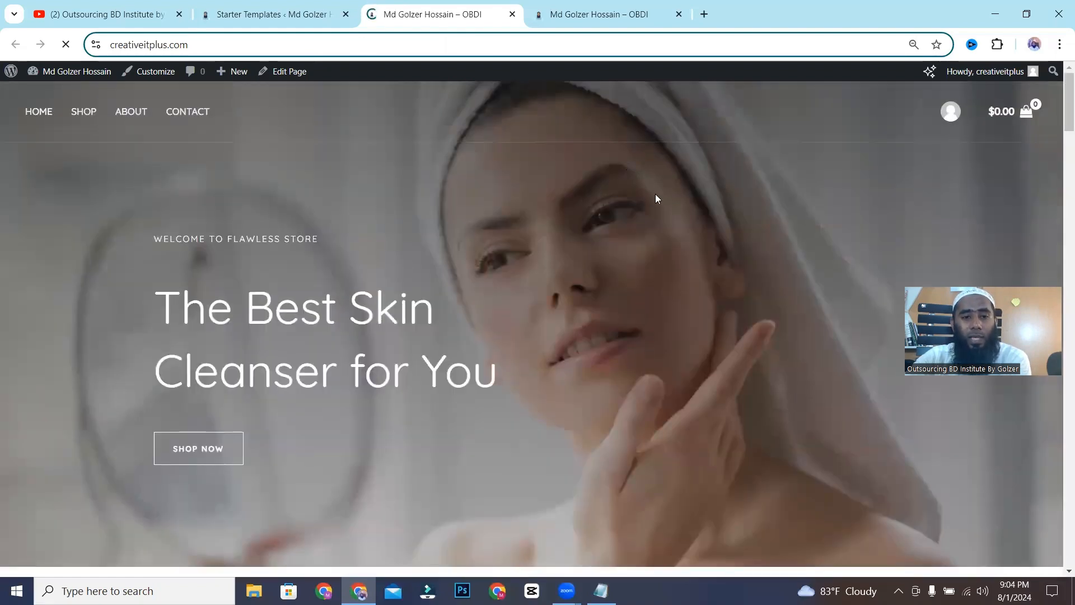
pyautogui.scroll(-1, 576, 261)
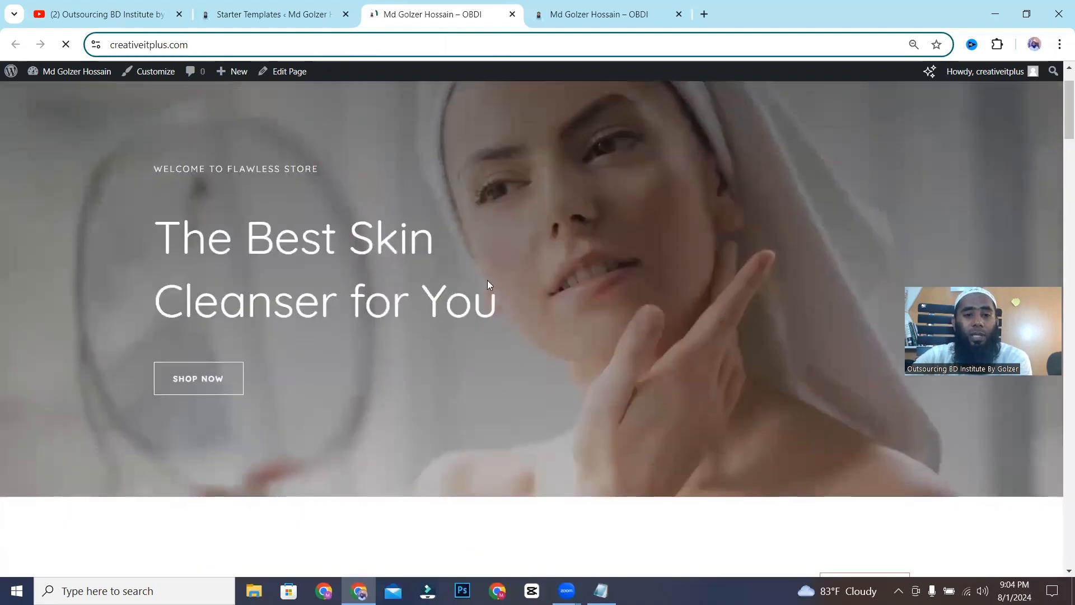
pyautogui.moveTo(193, 245); pyautogui.dragTo(374, 246)
pyautogui.scroll(-3, 393, 318)
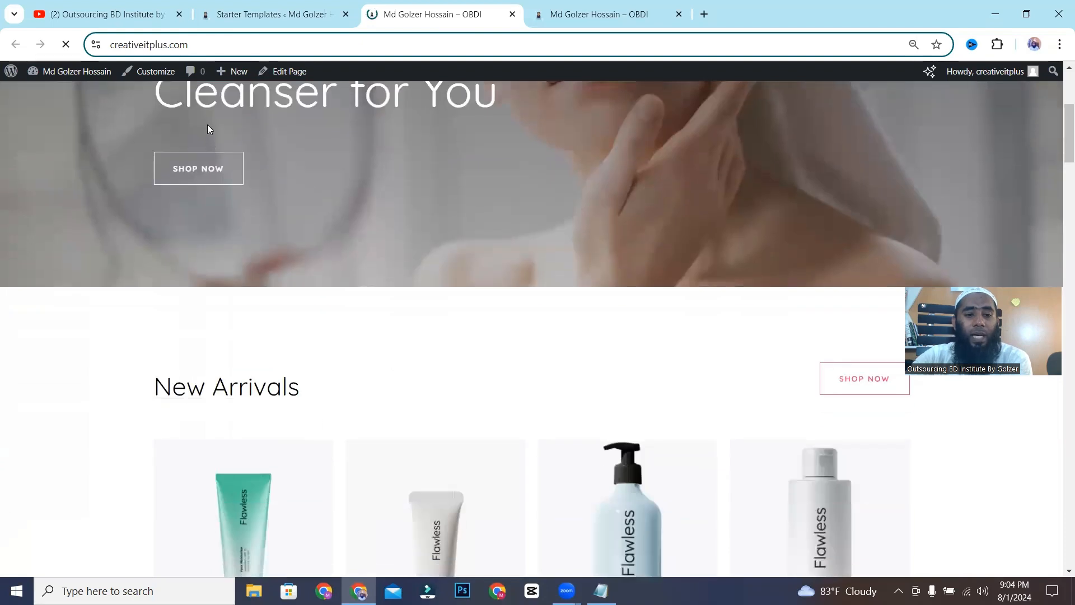
pyautogui.scroll(-5, 217, 181)
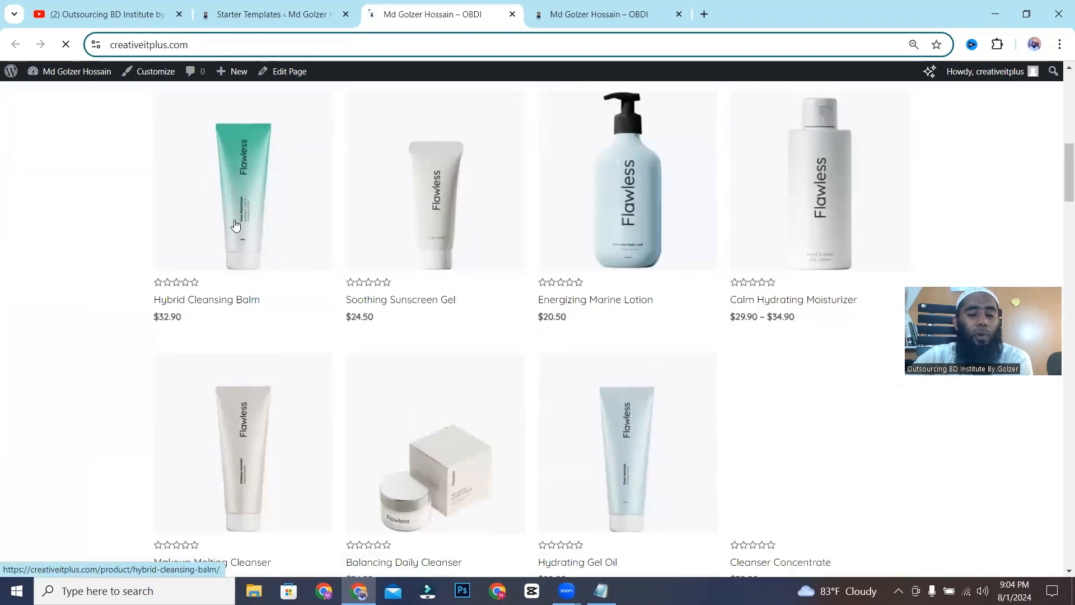
pyautogui.scroll(-3, 235, 225)
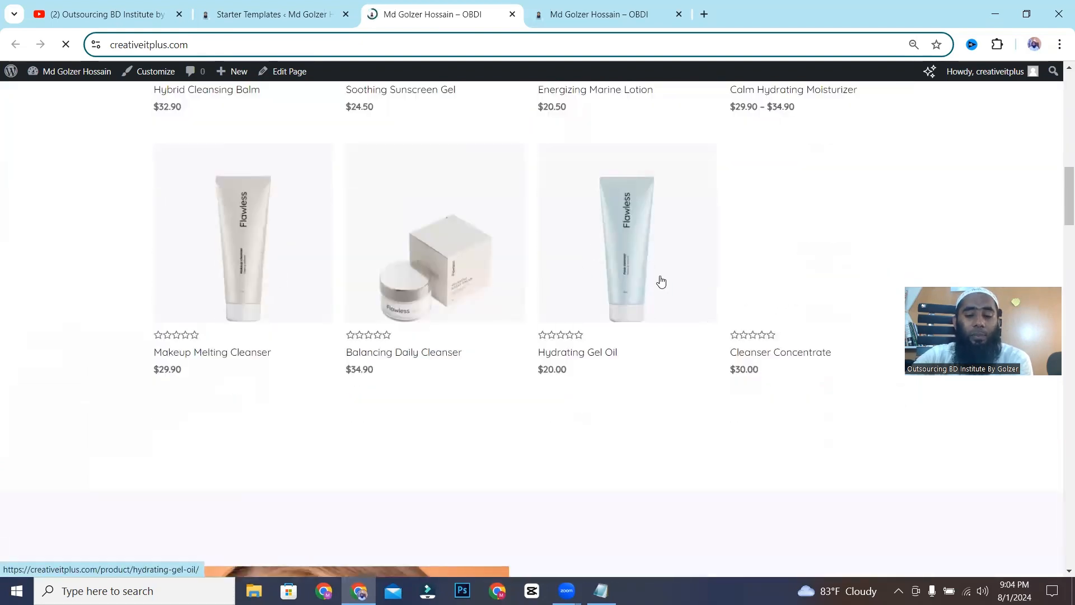
pyautogui.scroll(-5, 661, 281)
# Close the outdated browser tab that still shows the site's blank home page
pyautogui.click(666, 13)
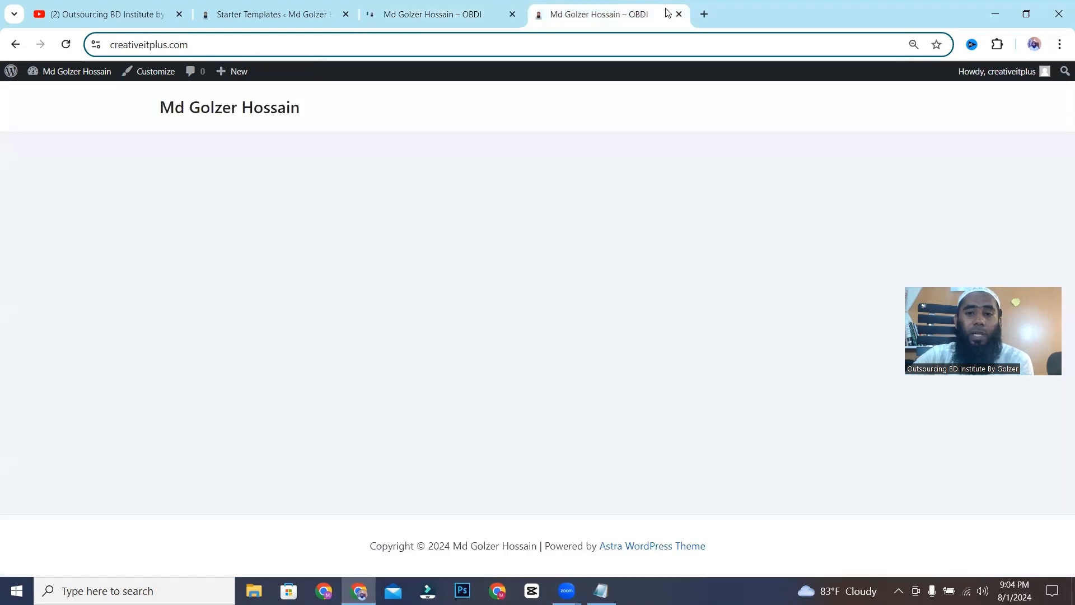
pyautogui.click(678, 13)
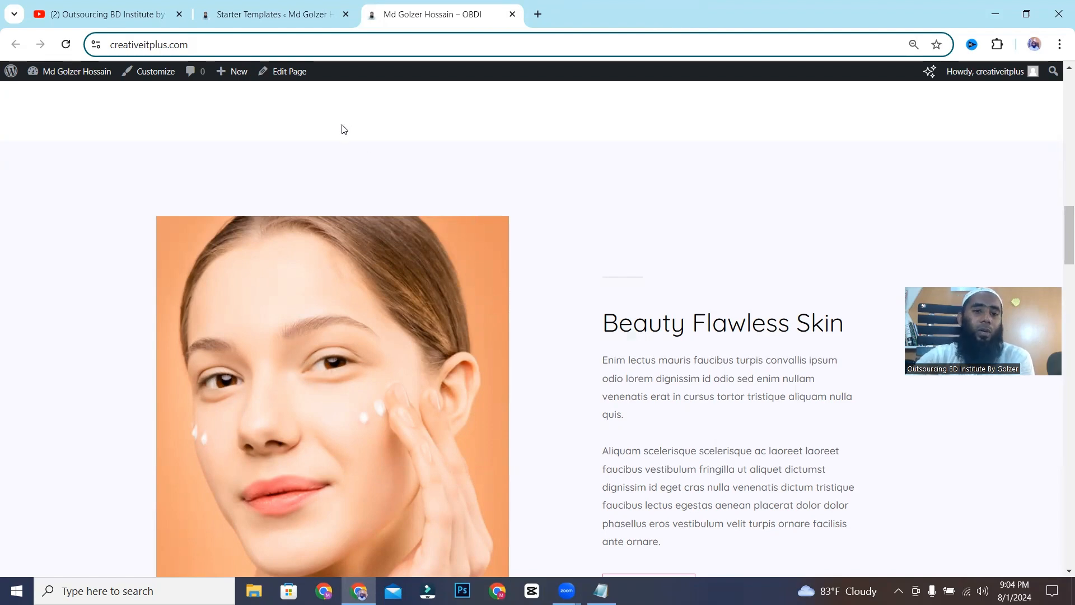
# Replace the Starter Templates page with the WordPress dashboard at creativeitplus.com/wp-admin/ and open the installed themes list
pyautogui.click(272, 14)
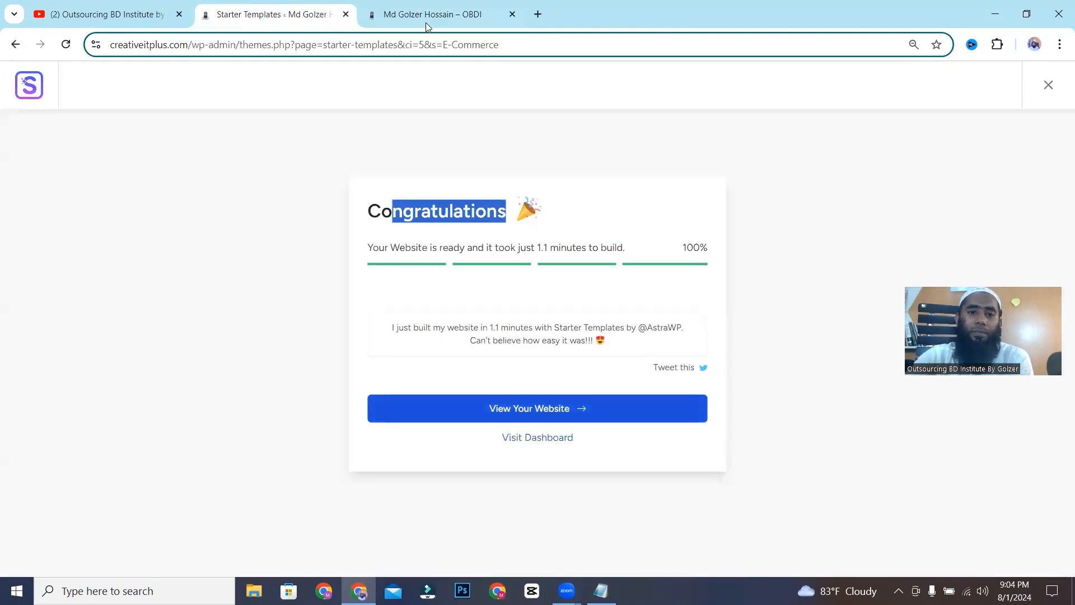
pyautogui.click(285, 44)
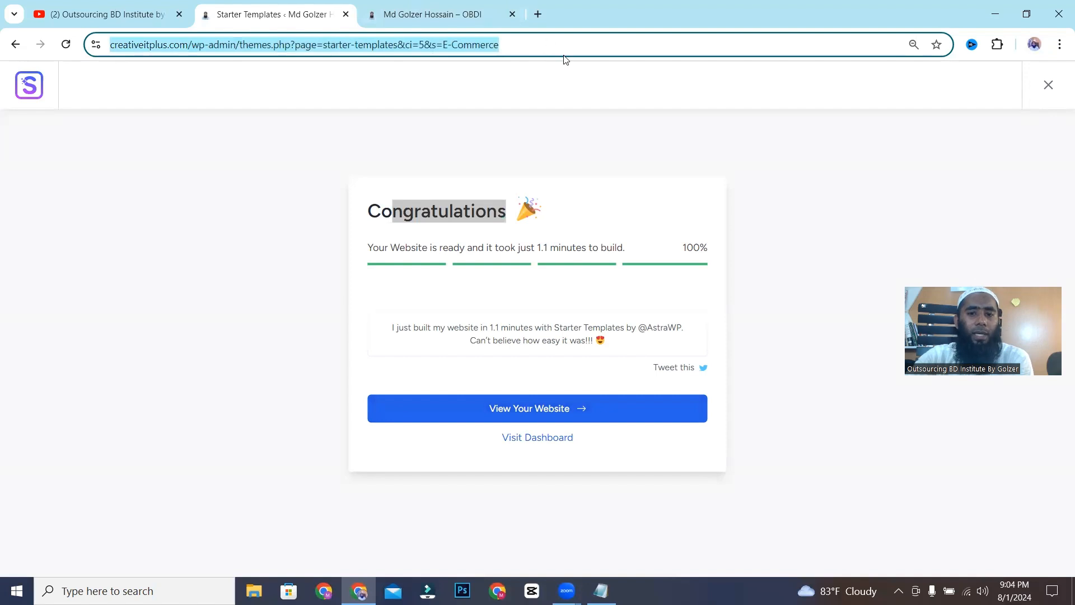
pyautogui.moveTo(530, 45); pyautogui.dragTo(290, 53)
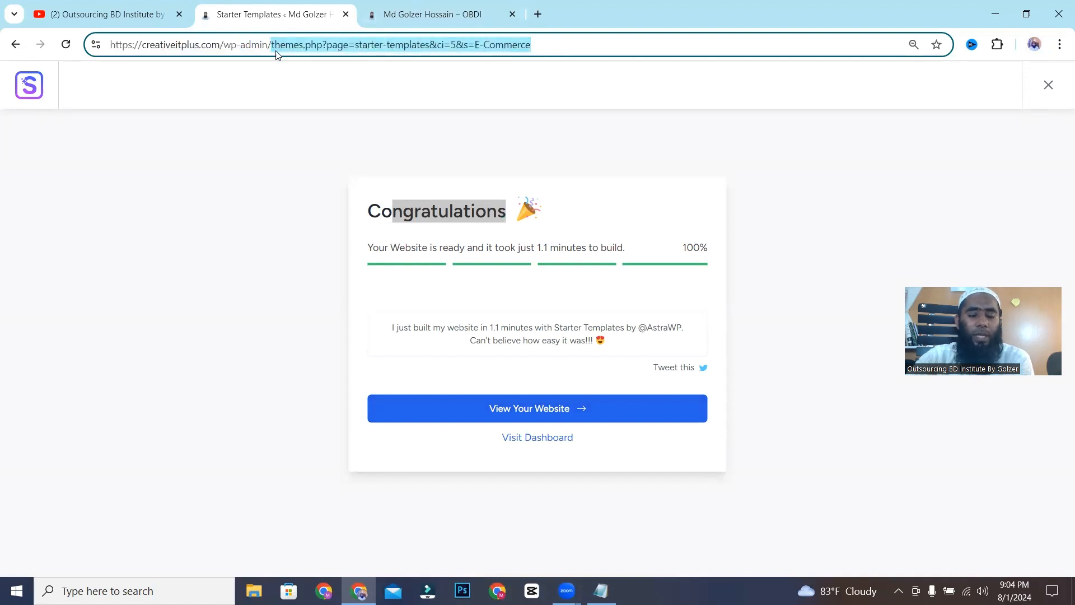
pyautogui.press('BackSpace')
pyautogui.press('Return')
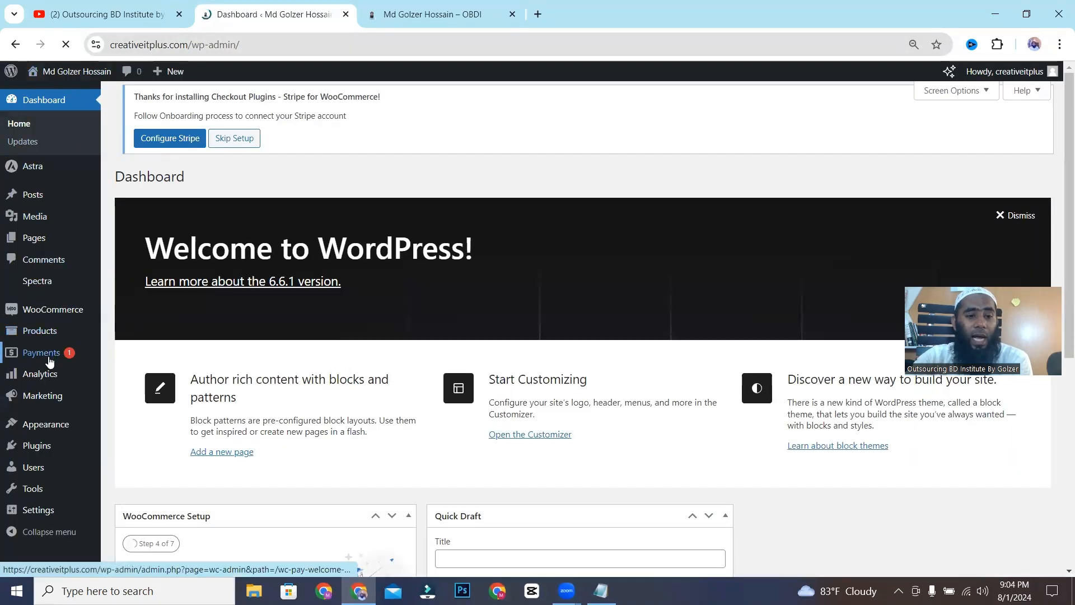
pyautogui.scroll(-3, 44, 261)
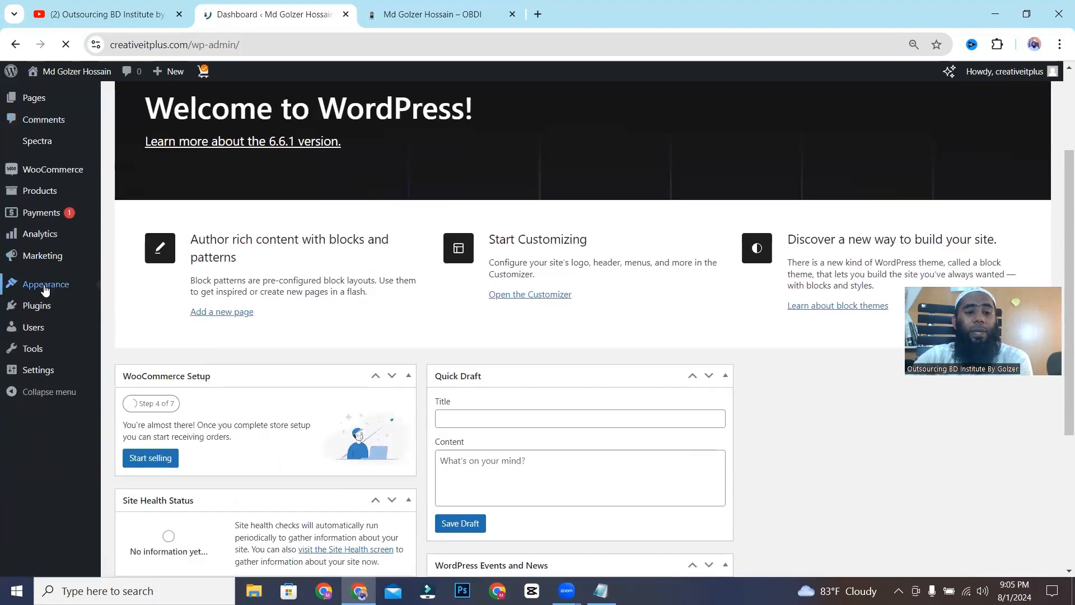
pyautogui.click(45, 286)
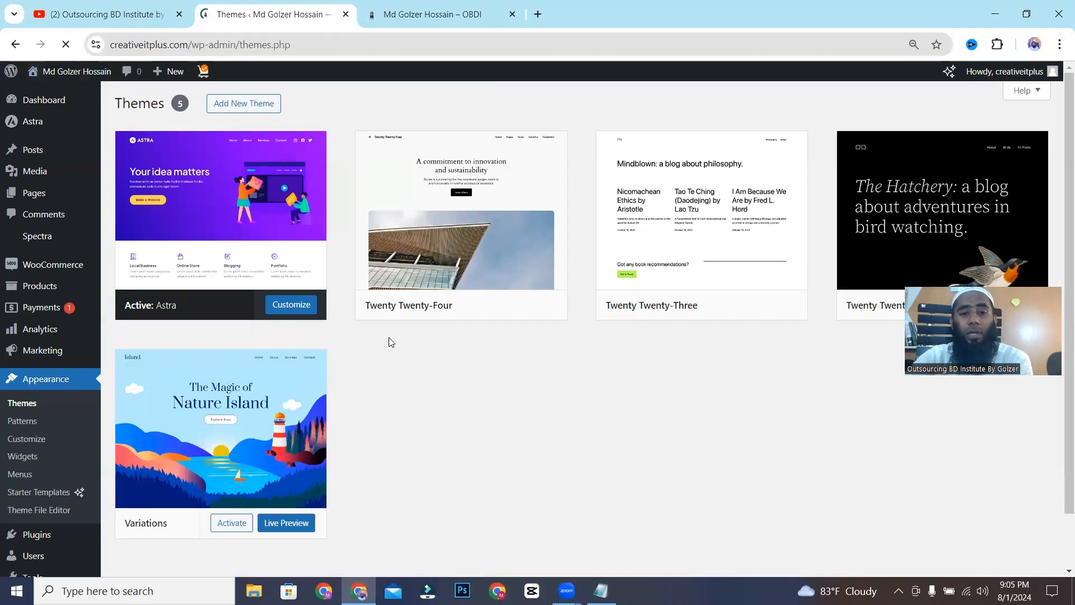
# Return to the live store and review its hero banner, product listings, Most Loved by the Customers section and customer testimonials
pyautogui.click(480, 20)
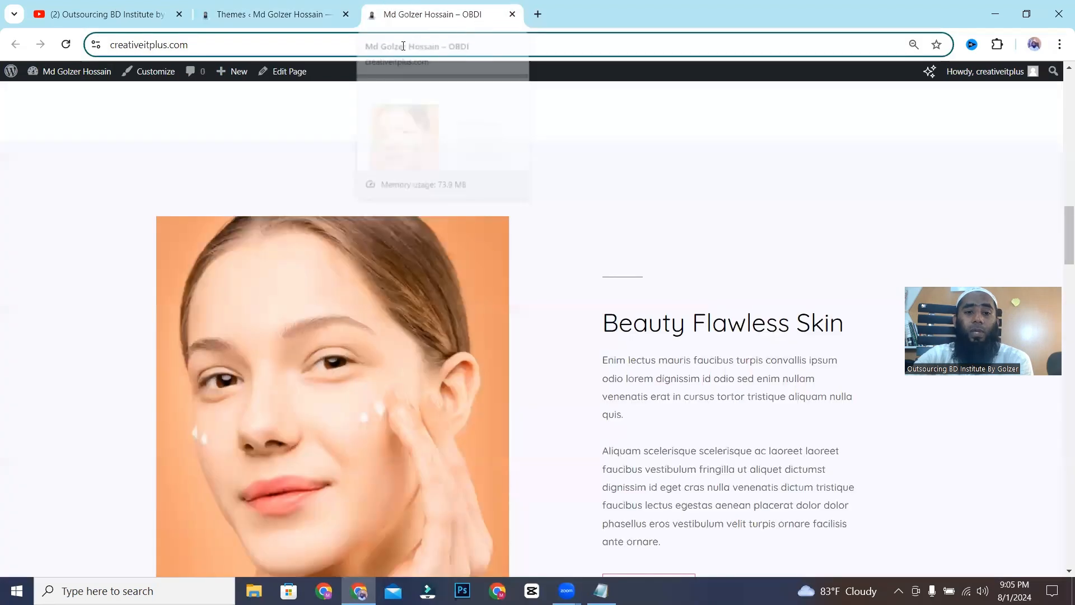
pyautogui.scroll(10, 439, 375)
pyautogui.scroll(3, 439, 375)
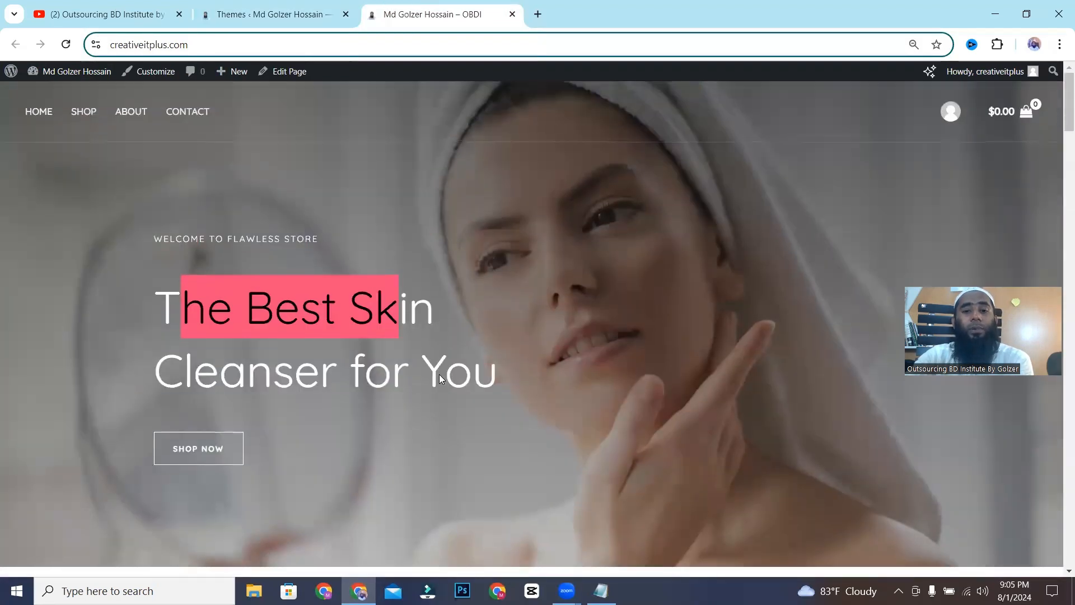
pyautogui.scroll(-3, 440, 375)
pyautogui.scroll(3, 443, 263)
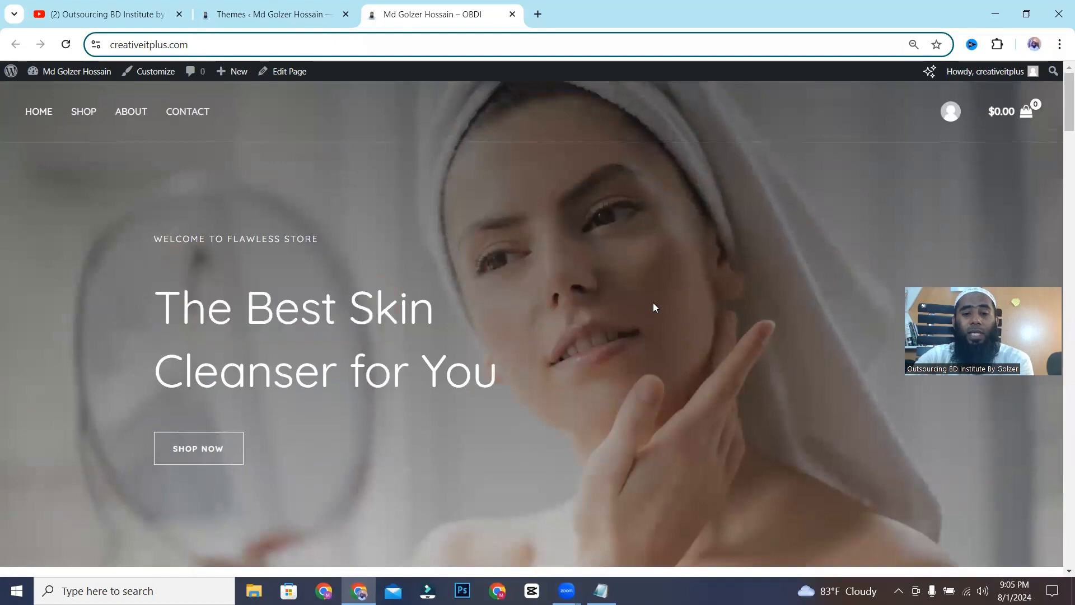
pyautogui.scroll(-20, 468, 221)
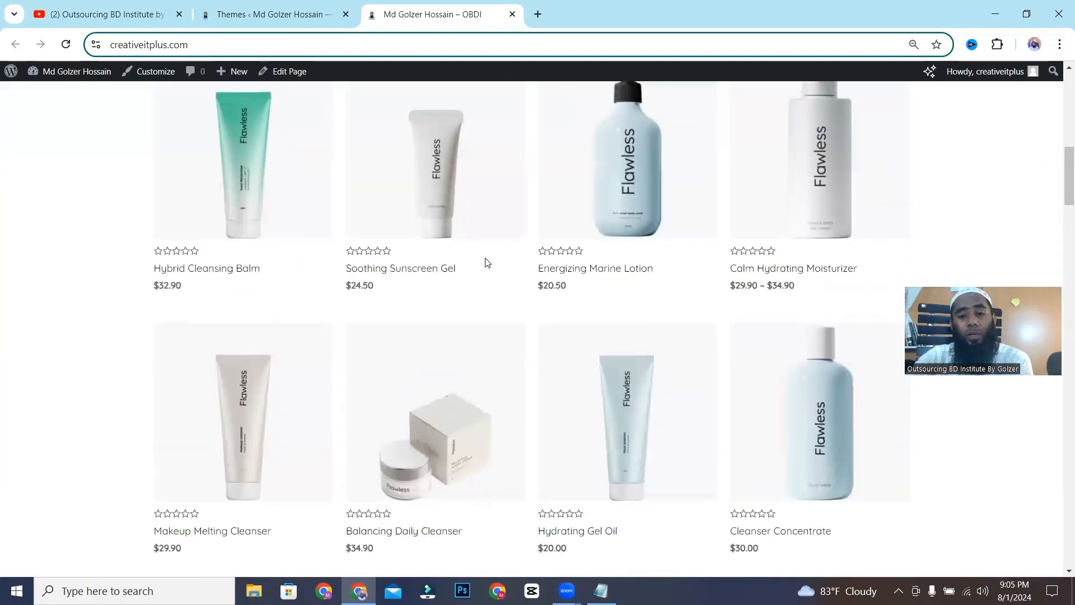
pyautogui.scroll(-15, 516, 267)
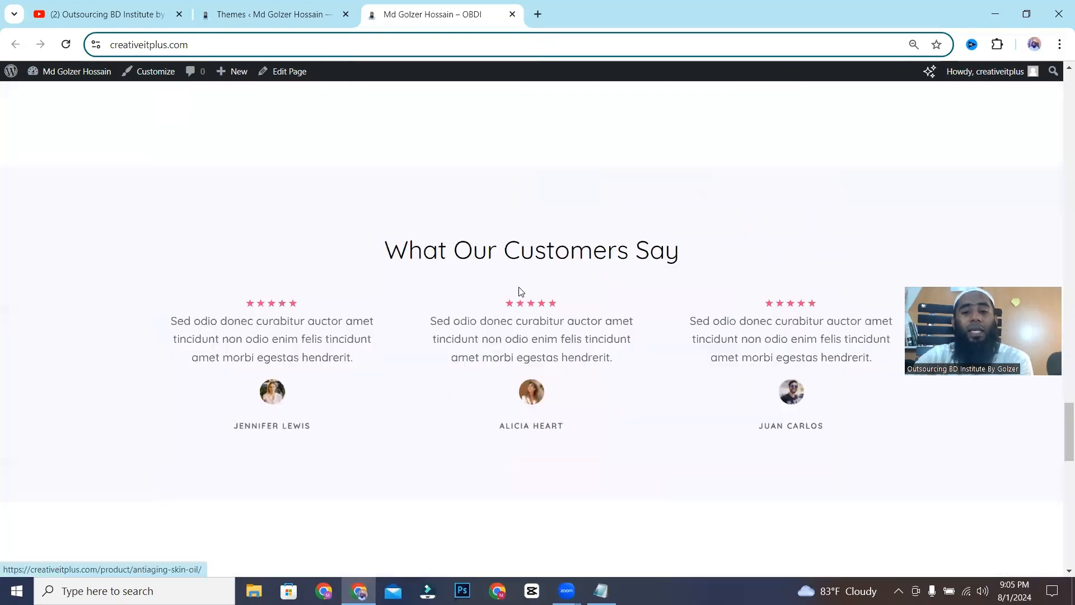
pyautogui.scroll(20, 523, 288)
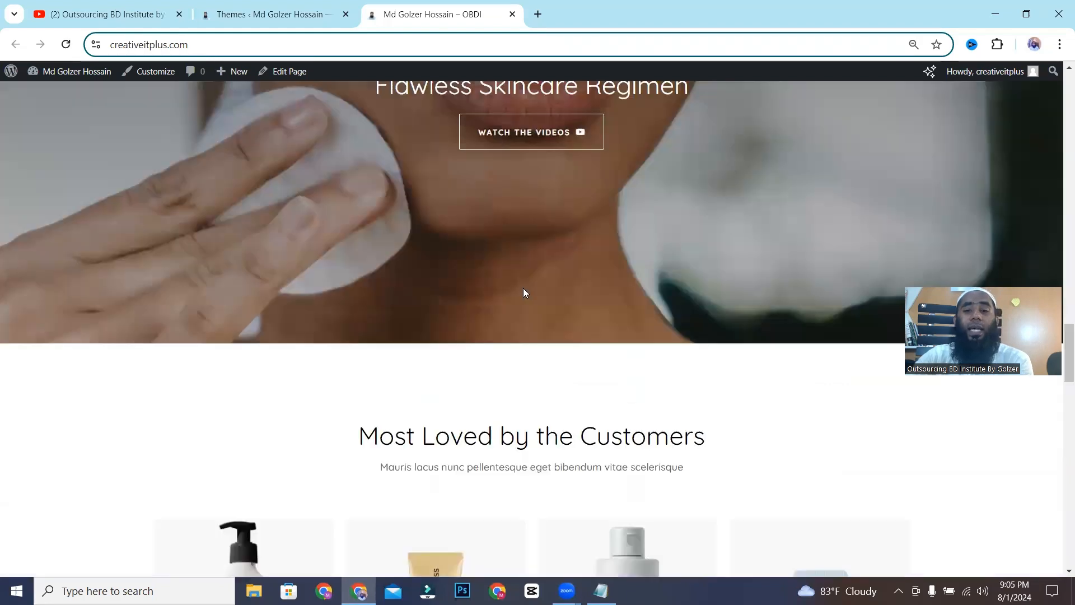
pyautogui.scroll(10, 523, 288)
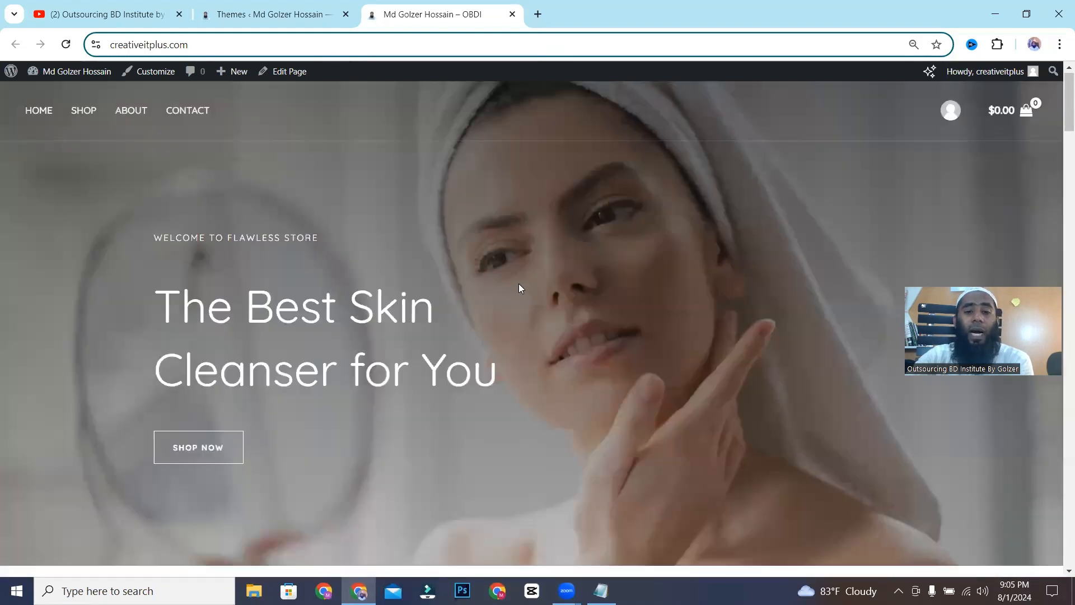